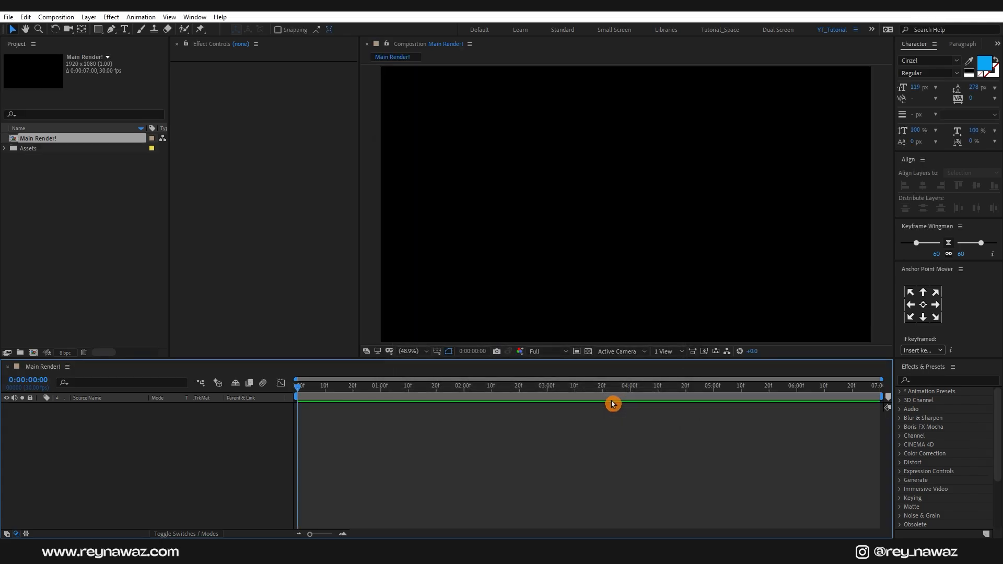
Create a composition named Logo Placeholder and place Telegram logo.ai from the Assets folder in it
{"action": "left_click", "coordinate": [35, 353]}
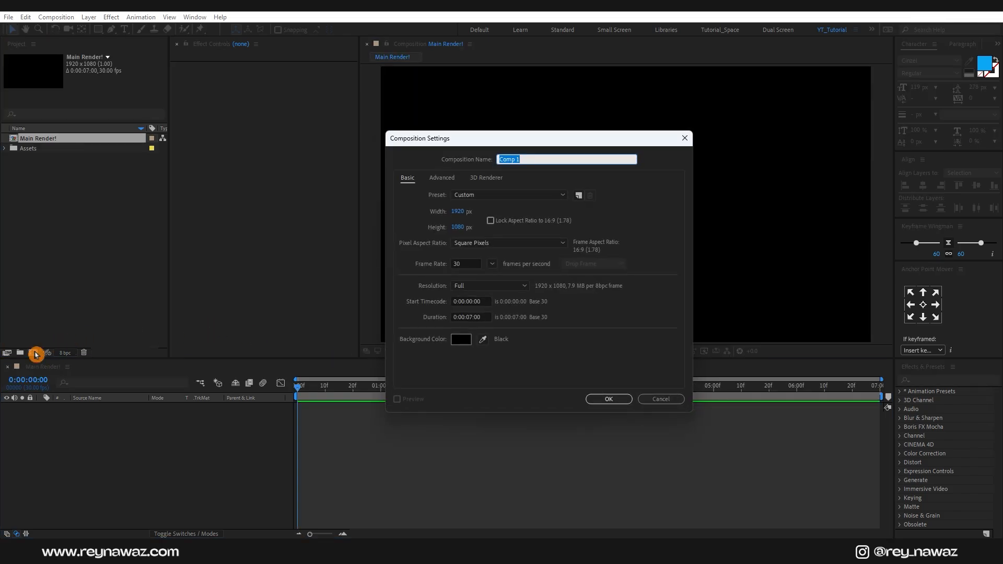
{"action": "type", "text": "Logo Placeholder"}
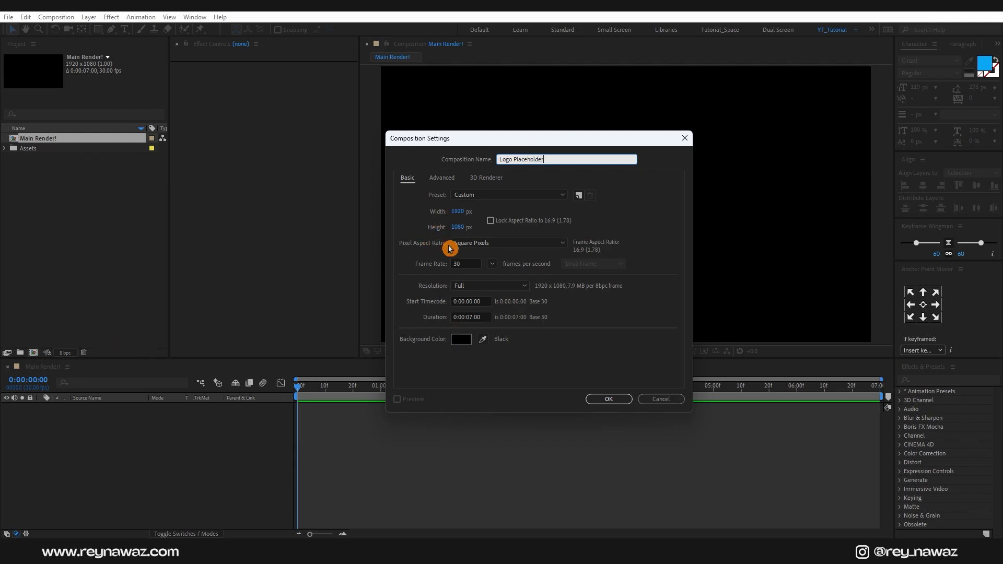
{"action": "left_click", "coordinate": [609, 398]}
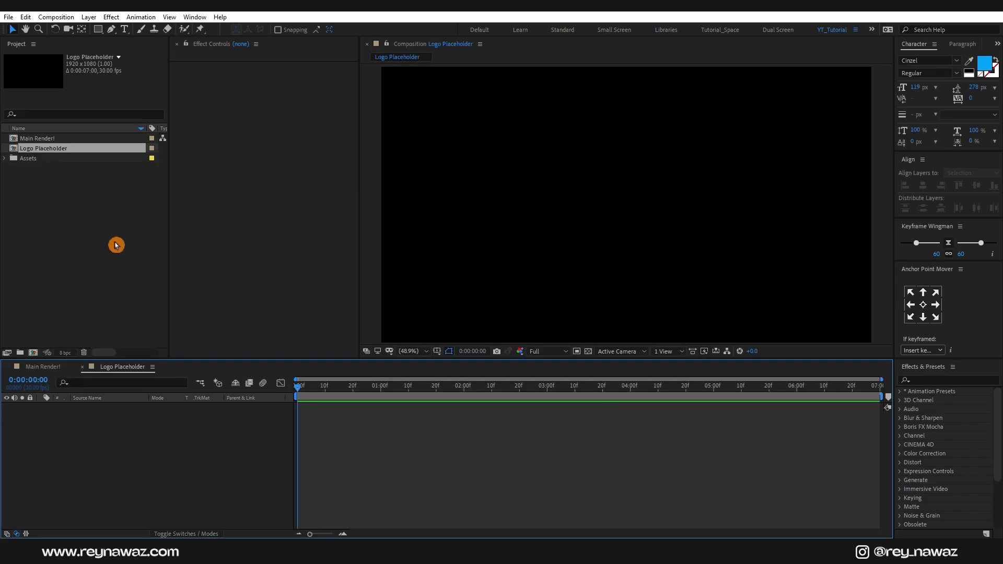
{"action": "left_click", "coordinate": [5, 158]}
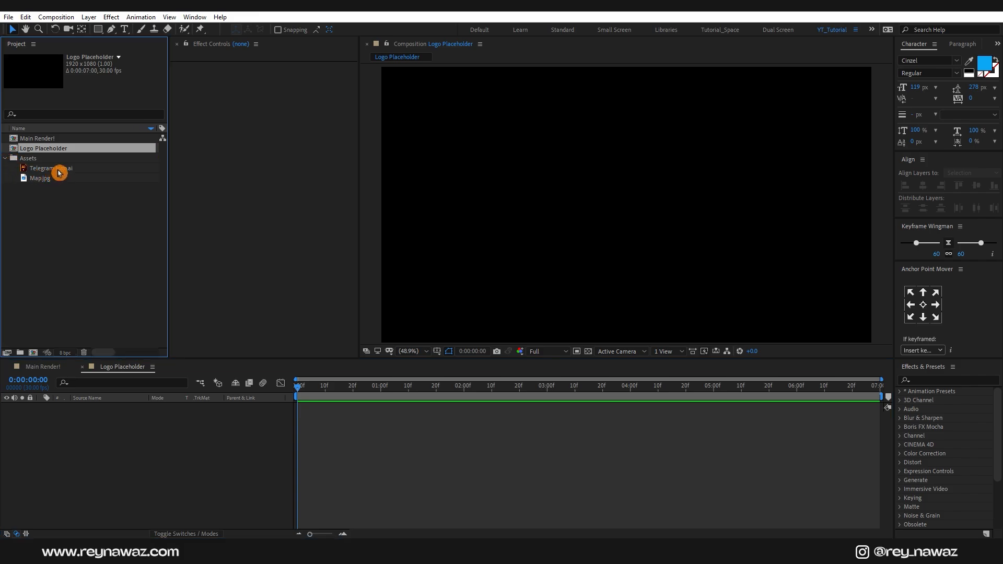
{"action": "left_click_drag", "start_coordinate": [52, 168], "coordinate": [96, 432]}
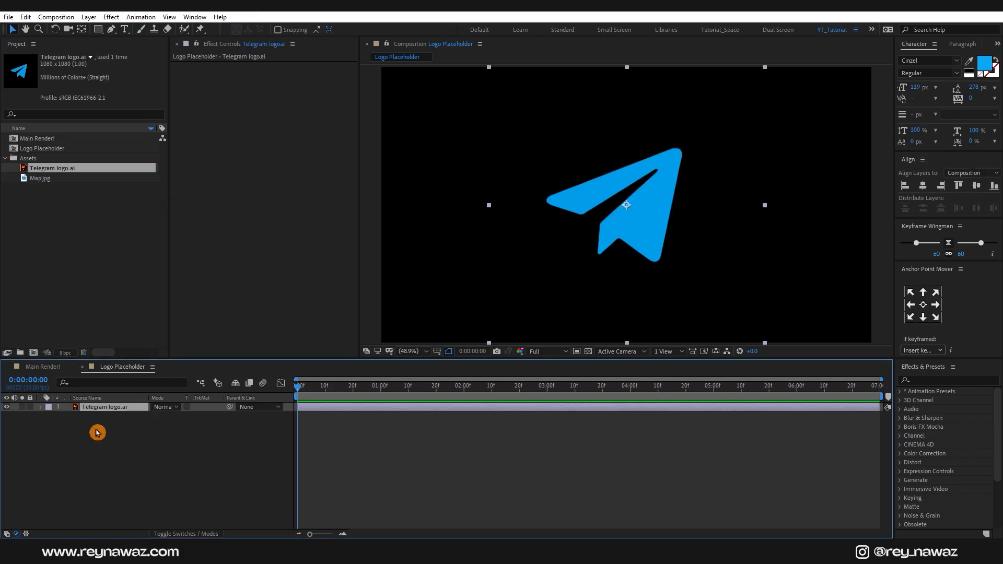
Add a new solid layer named BG to the Main Render! composition
{"action": "left_click", "coordinate": [48, 367]}
{"action": "right_click", "coordinate": [132, 440]}
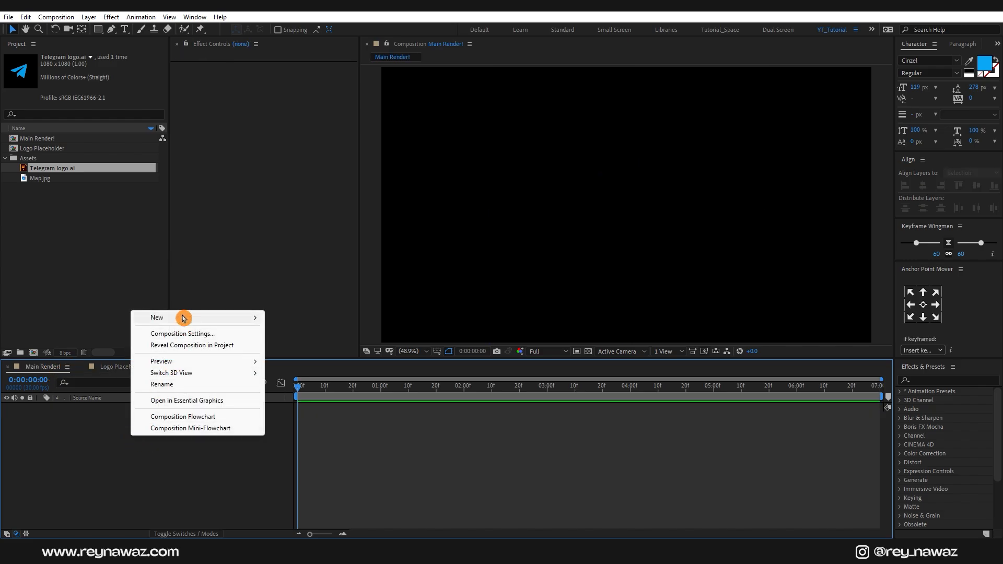
{"action": "mouse_move", "coordinate": [180, 317]}
{"action": "left_click", "coordinate": [319, 346]}
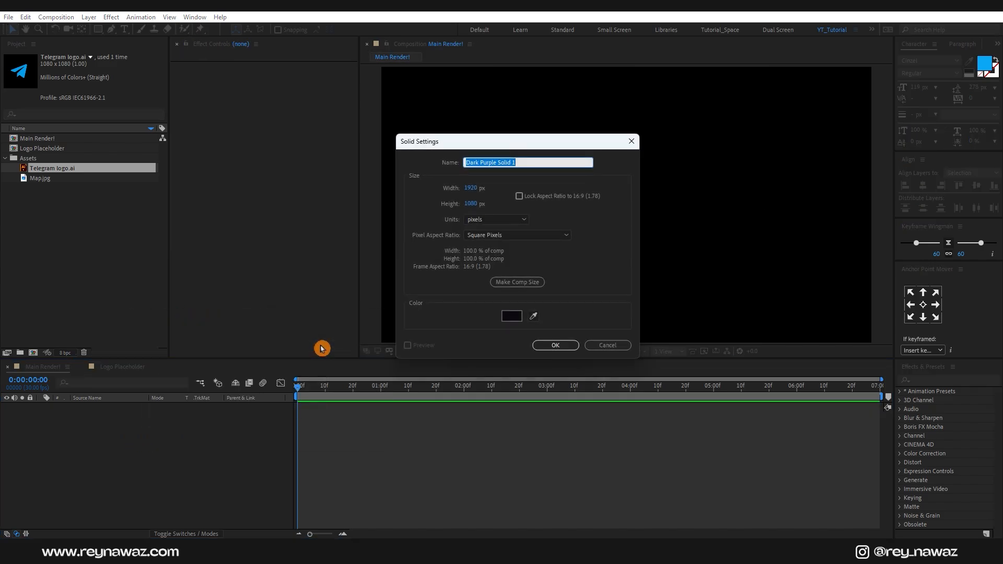
{"action": "type", "text": "BG"}
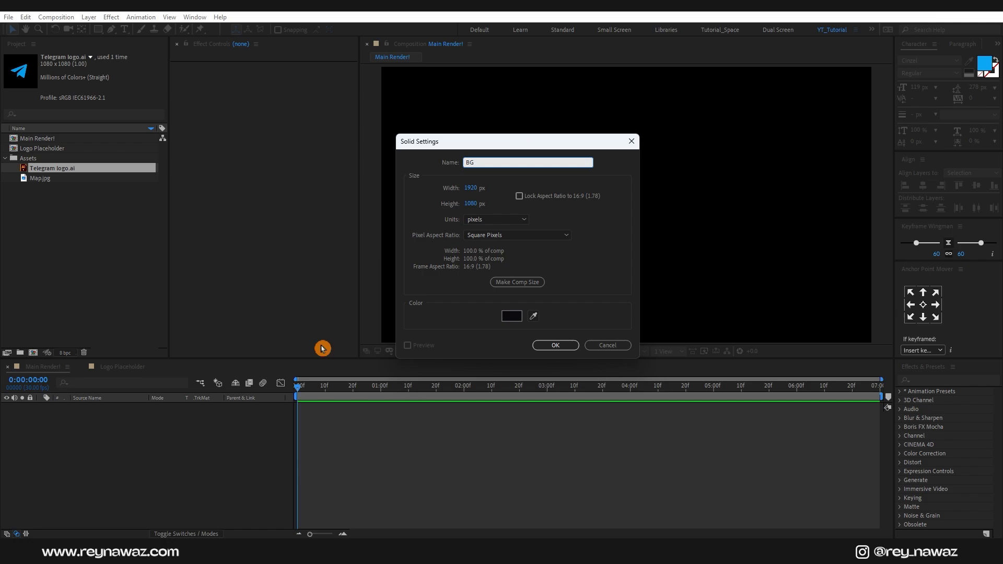
{"action": "left_click", "coordinate": [555, 345]}
Apply the Fill effect to the BG layer and set its color to dark navy 0A090E
{"action": "left_click", "coordinate": [923, 380]}
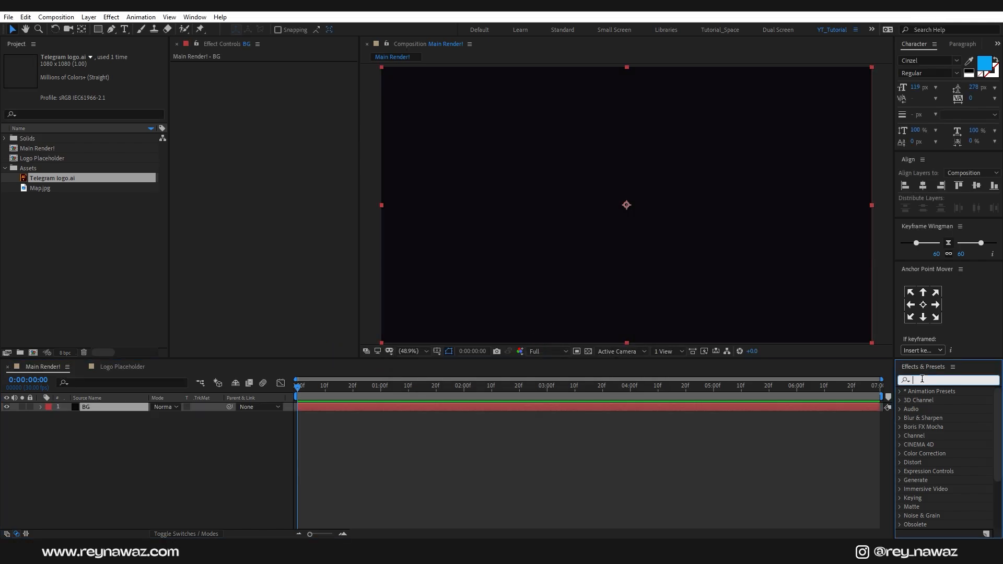
{"action": "type", "text": "FILL"}
{"action": "left_click_drag", "start_coordinate": [936, 445], "coordinate": [132, 403]}
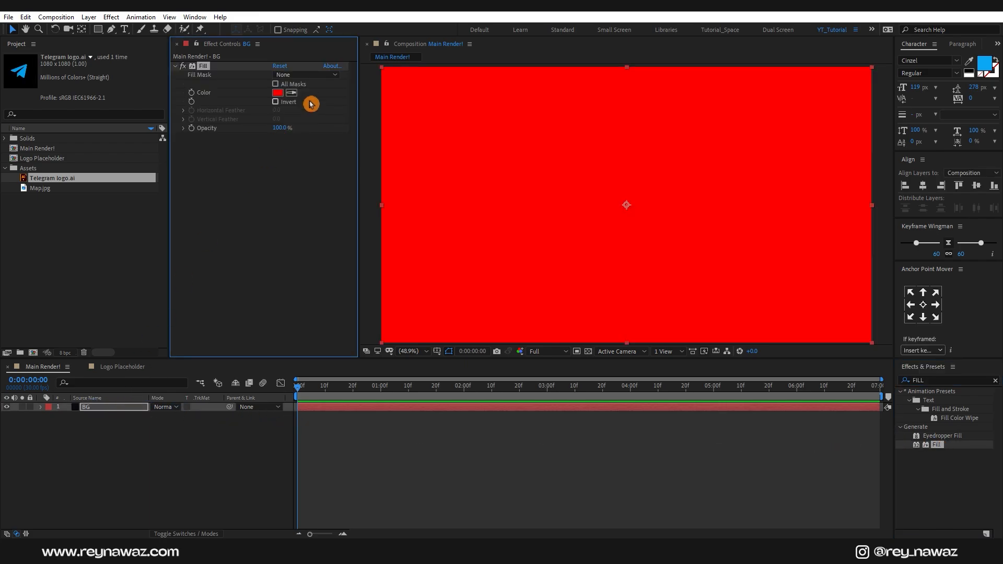
{"action": "left_click", "coordinate": [278, 93]}
{"action": "left_click", "coordinate": [435, 289]}
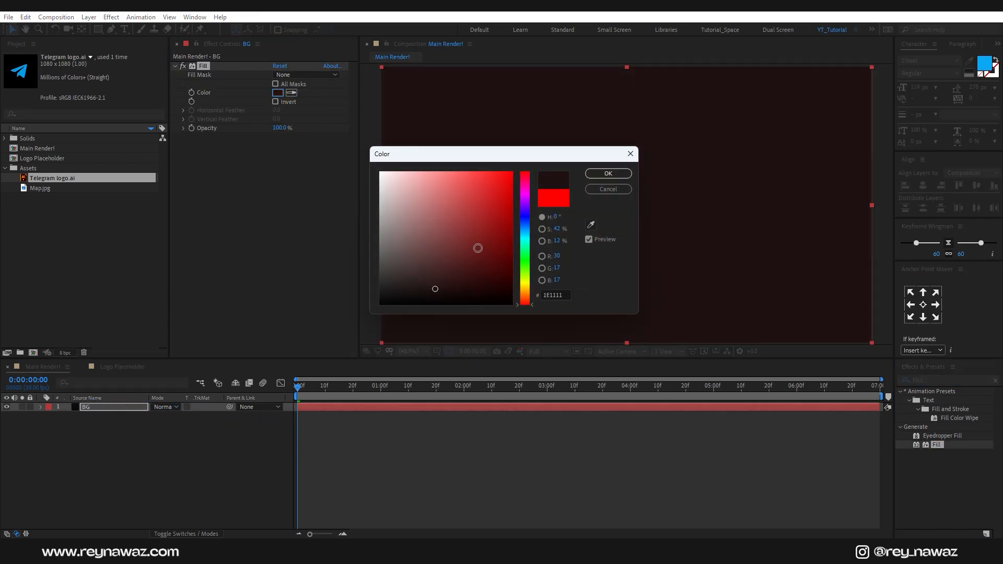
{"action": "left_click", "coordinate": [525, 214]}
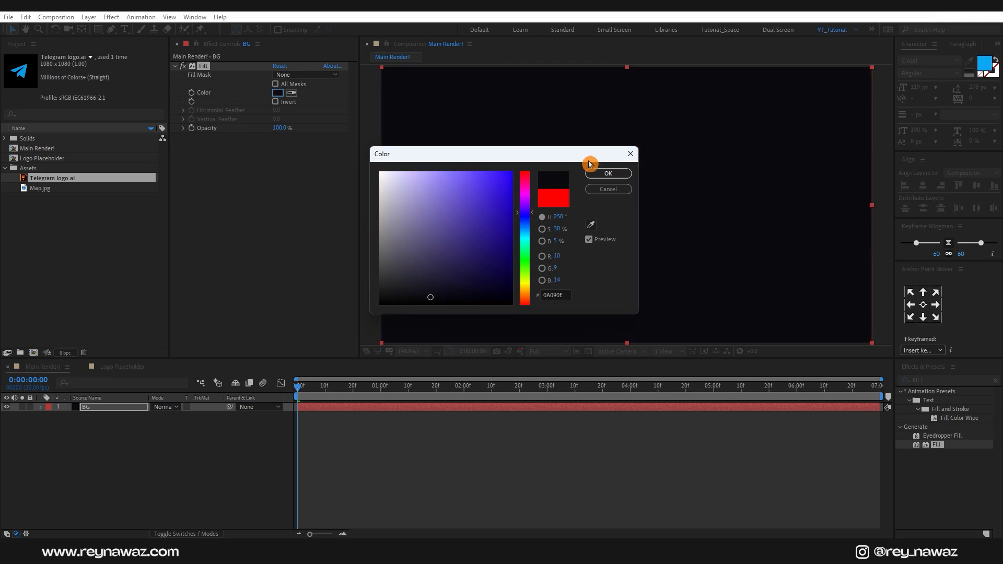
{"action": "left_click", "coordinate": [606, 173]}
{"action": "left_click", "coordinate": [171, 481]}
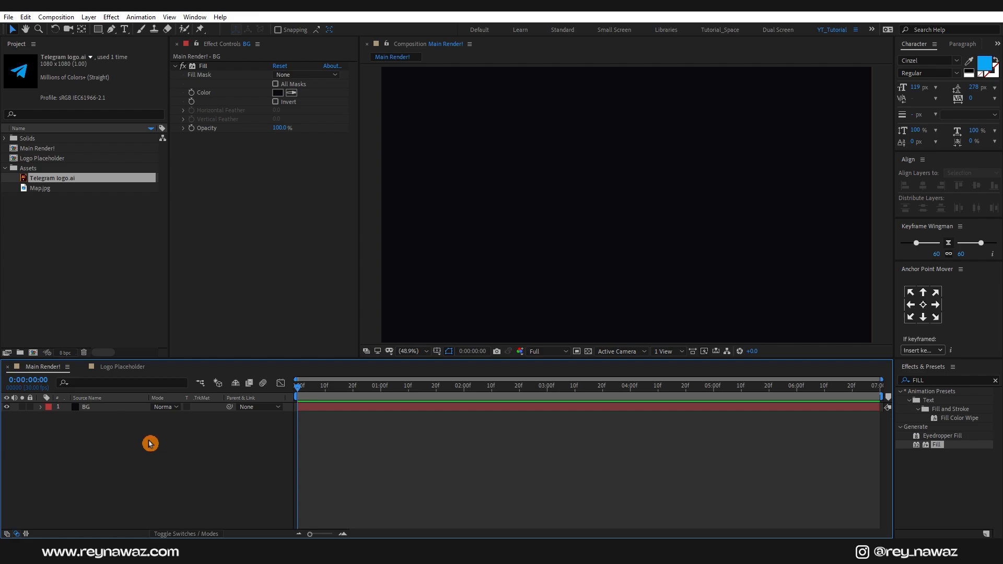
Create a composition named Logo Outline and place the Logo Placeholder composition in it
{"action": "left_click", "coordinate": [33, 353]}
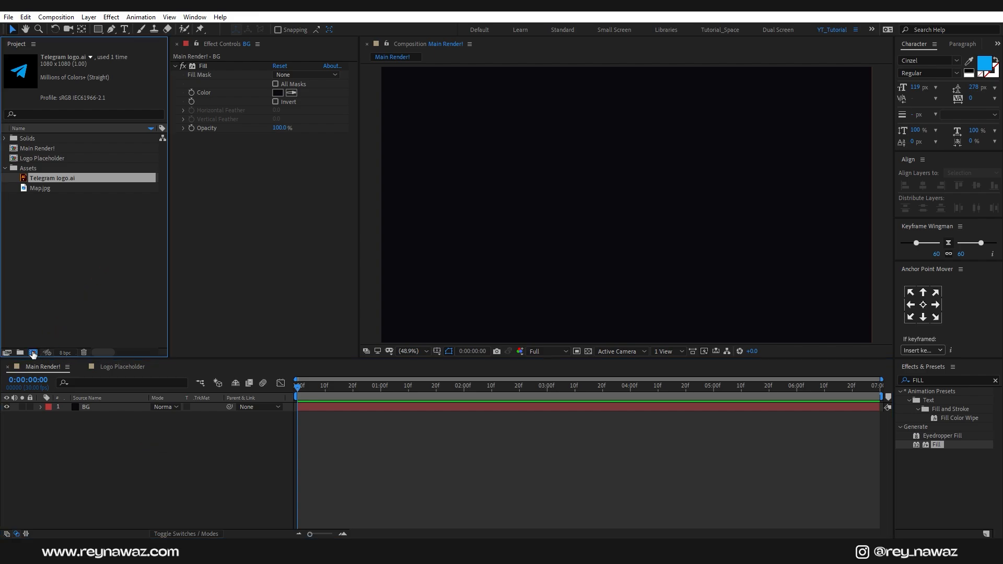
{"action": "type", "text": "Logo Outline"}
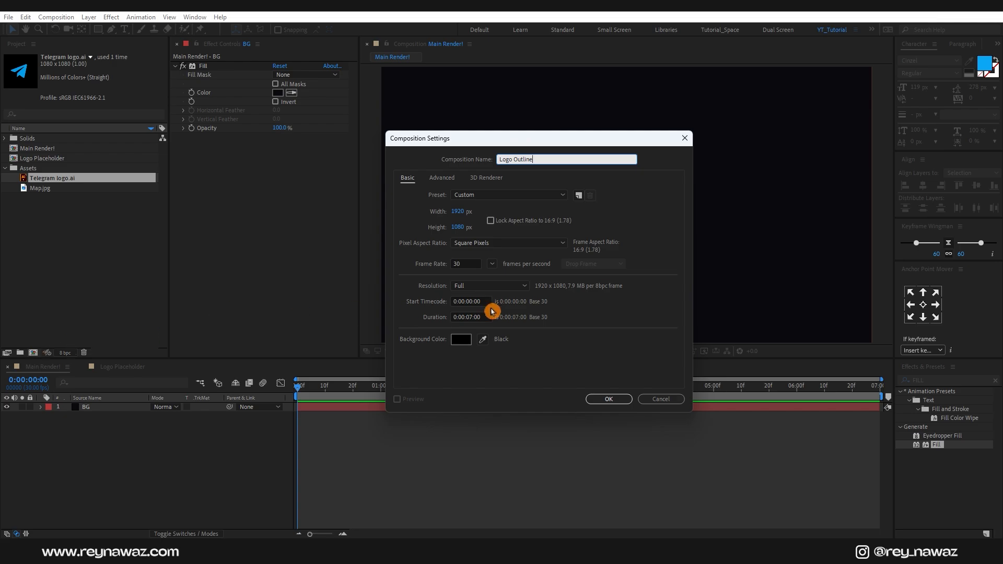
{"action": "left_click", "coordinate": [626, 403]}
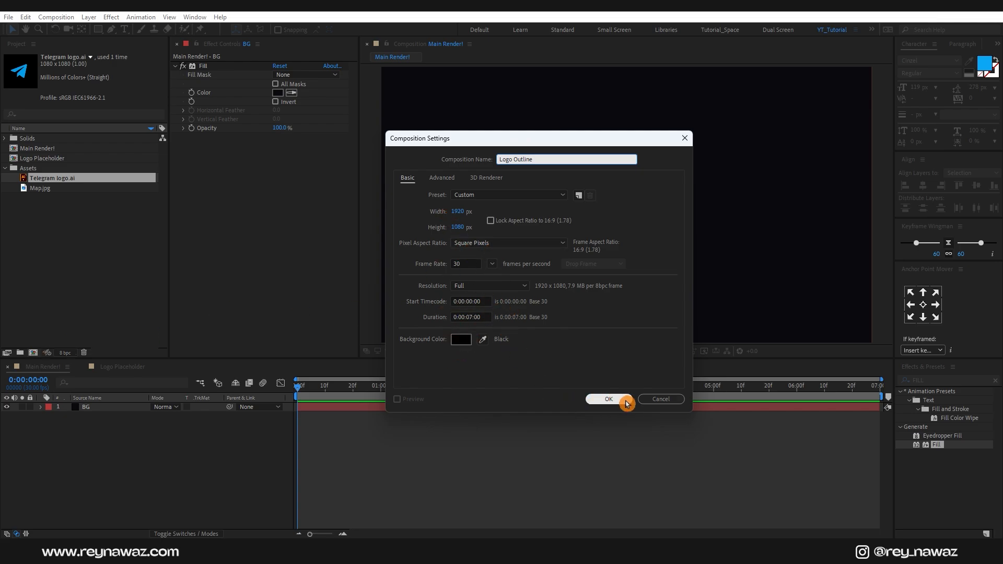
{"action": "left_click", "coordinate": [54, 165]}
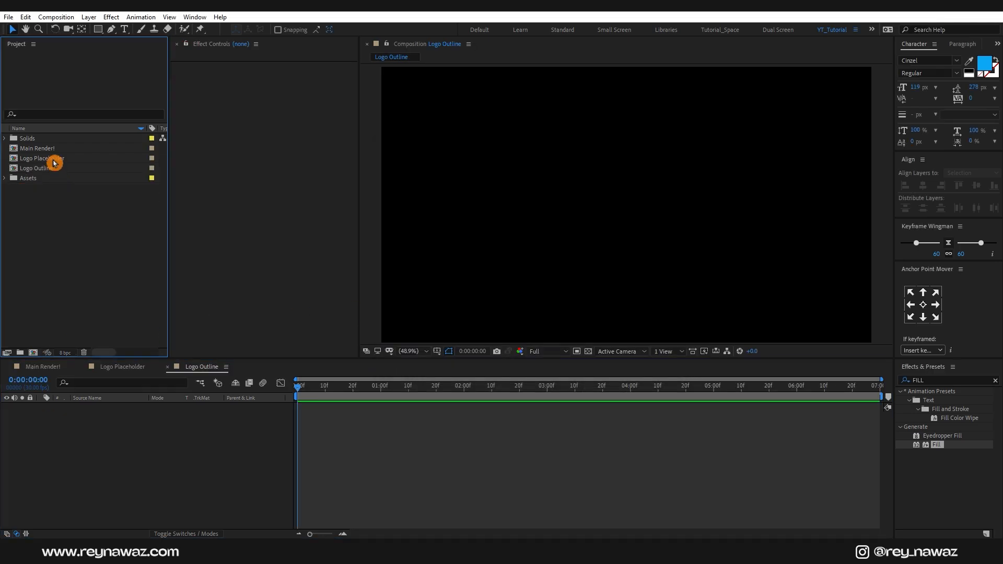
{"action": "left_click_drag", "start_coordinate": [54, 163], "coordinate": [99, 428]}
Apply the Find Edges effect to the Logo Placeholder layer in the Logo Outline composition
{"action": "left_click", "coordinate": [916, 379]}
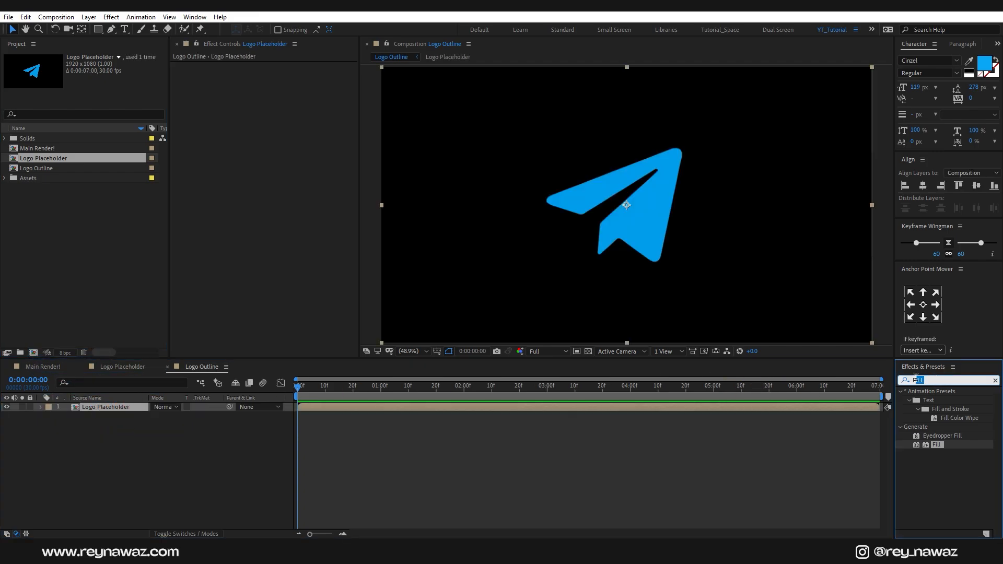
{"action": "type", "text": "find"}
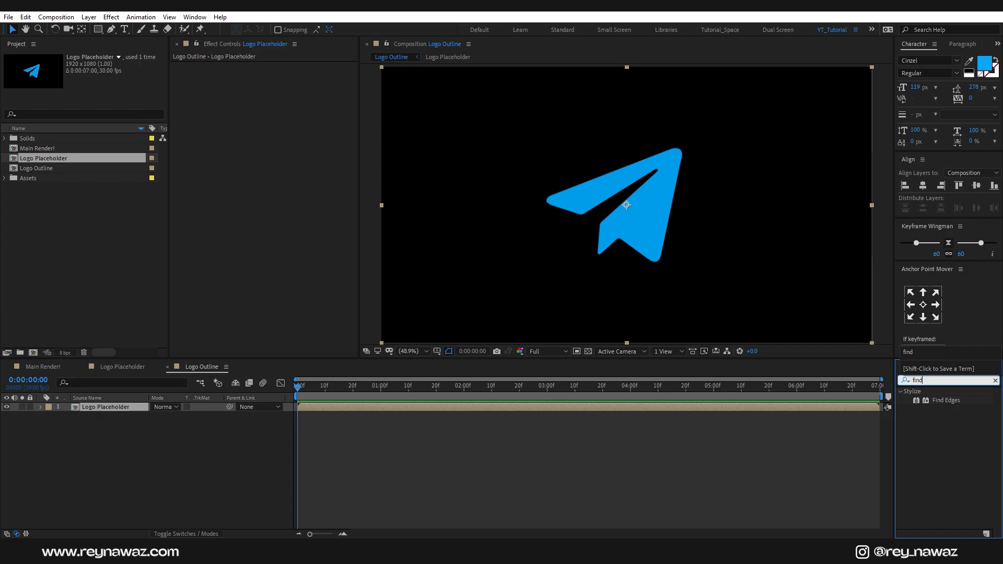
{"action": "left_click", "coordinate": [111, 410]}
{"action": "left_click_drag", "start_coordinate": [111, 413], "coordinate": [111, 412]}
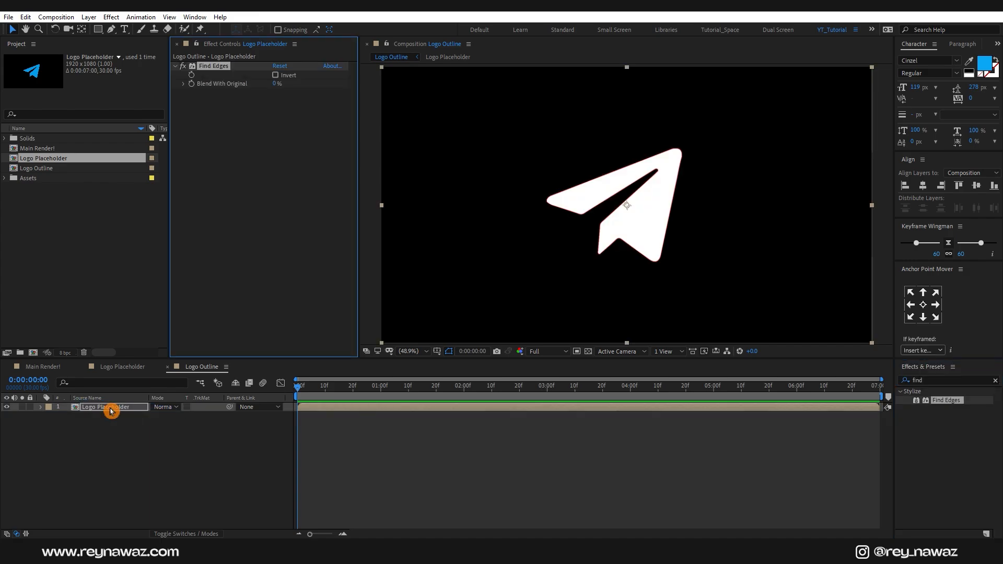
Add the Simple Choker effect to the Logo Placeholder layer and set Choke Matte to 3
{"action": "left_click", "coordinate": [909, 384]}
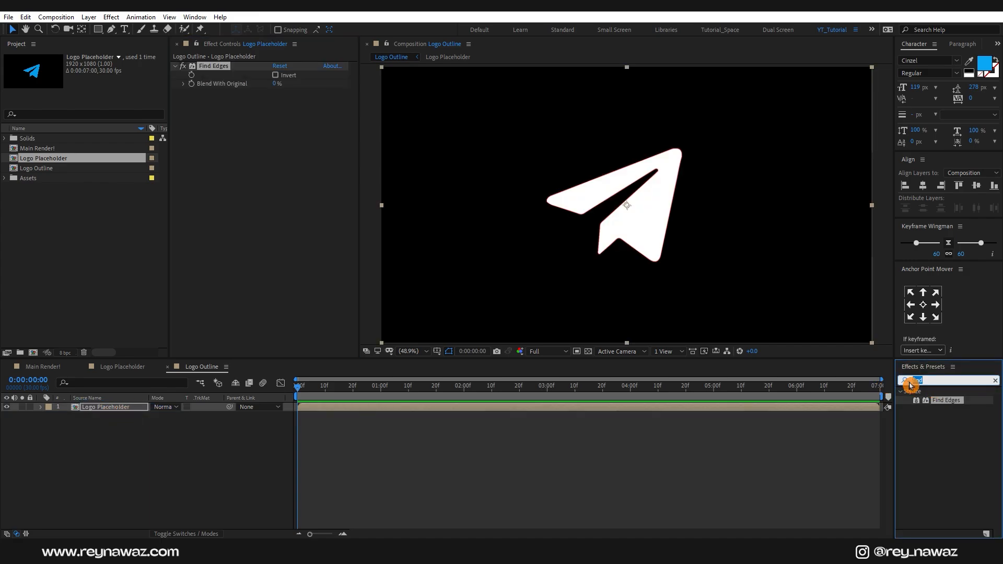
{"action": "type", "text": "sim"}
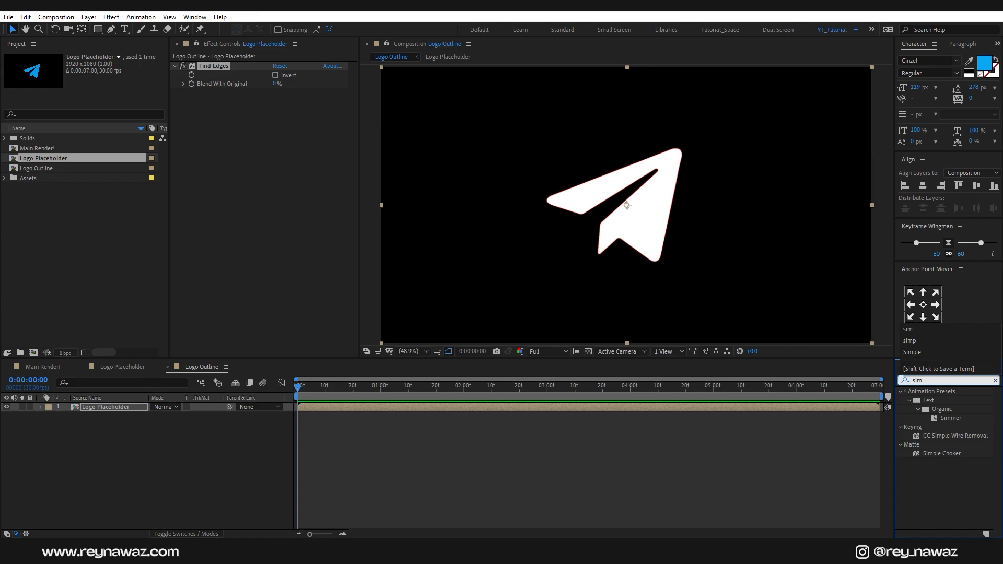
{"action": "left_click_drag", "start_coordinate": [943, 453], "coordinate": [287, 139]}
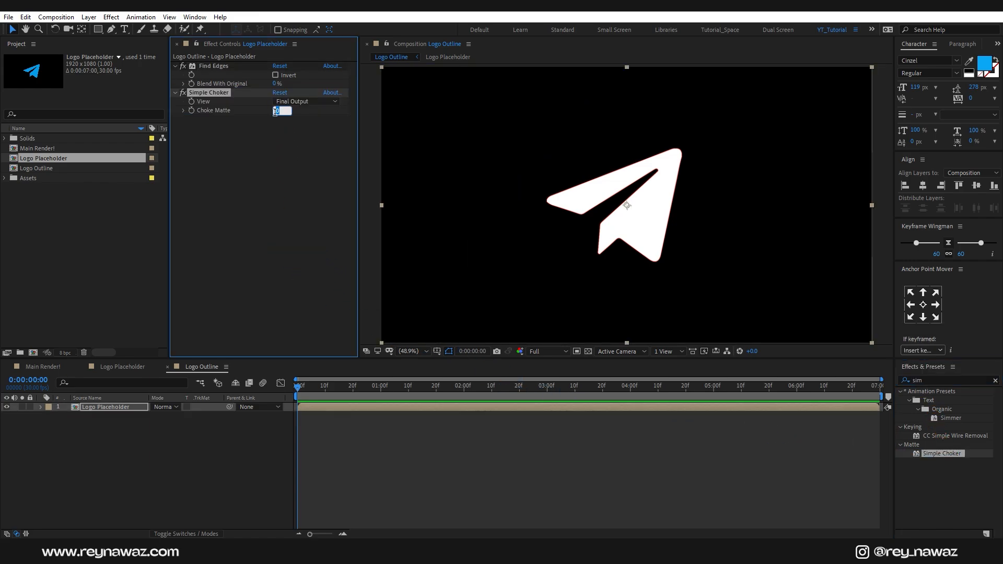
{"action": "type", "text": "3"}
{"action": "key", "text": "Return"}
Add Gaussian Blur (Legacy) to the Logo Placeholder layer and set its Blurriness to 0.3
{"action": "left_click", "coordinate": [931, 381]}
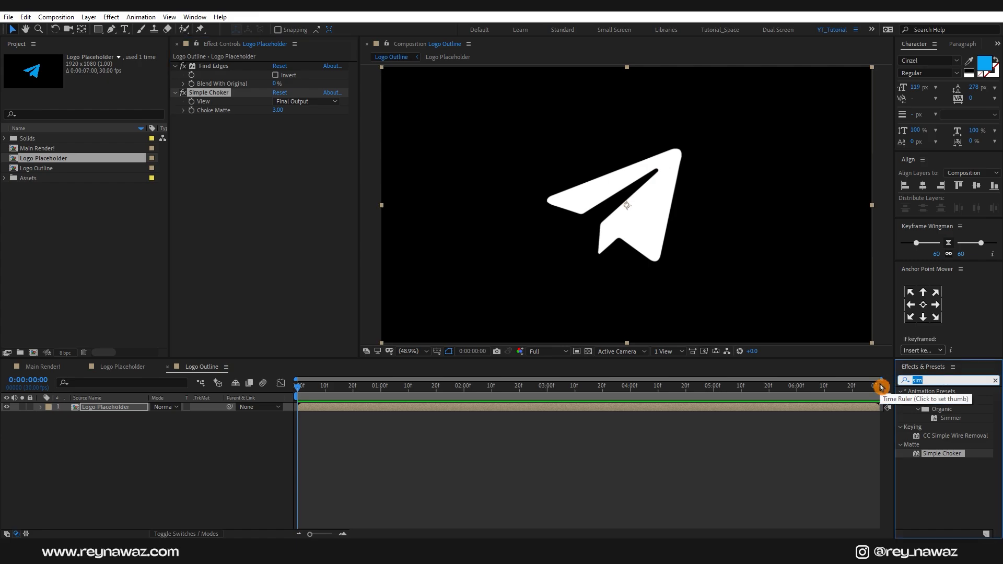
{"action": "type", "text": "gau"}
{"action": "left_click_drag", "start_coordinate": [953, 418], "coordinate": [276, 132]}
{"action": "left_click", "coordinate": [280, 141]}
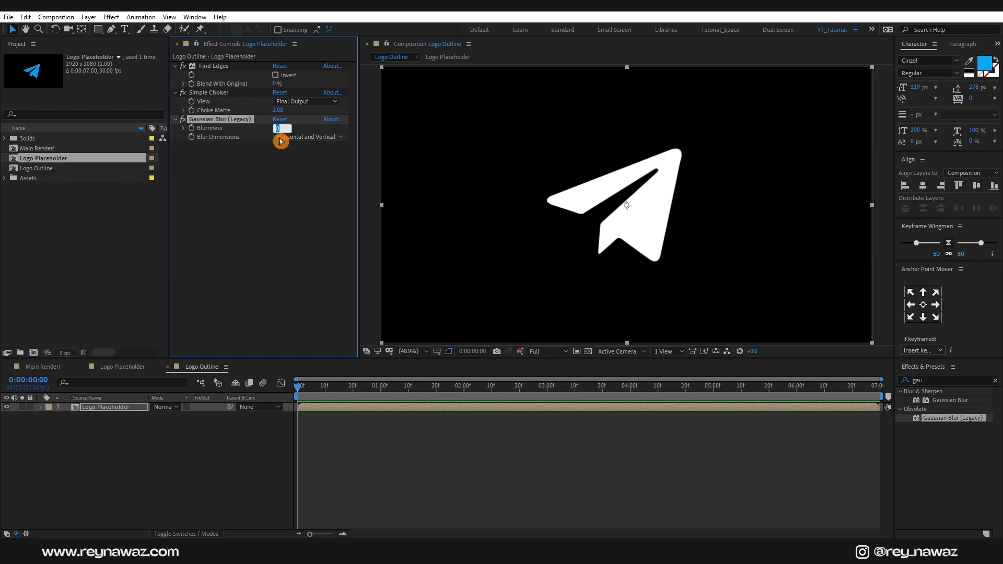
{"action": "type", "text": "0.3"}
{"action": "key", "text": "Return"}
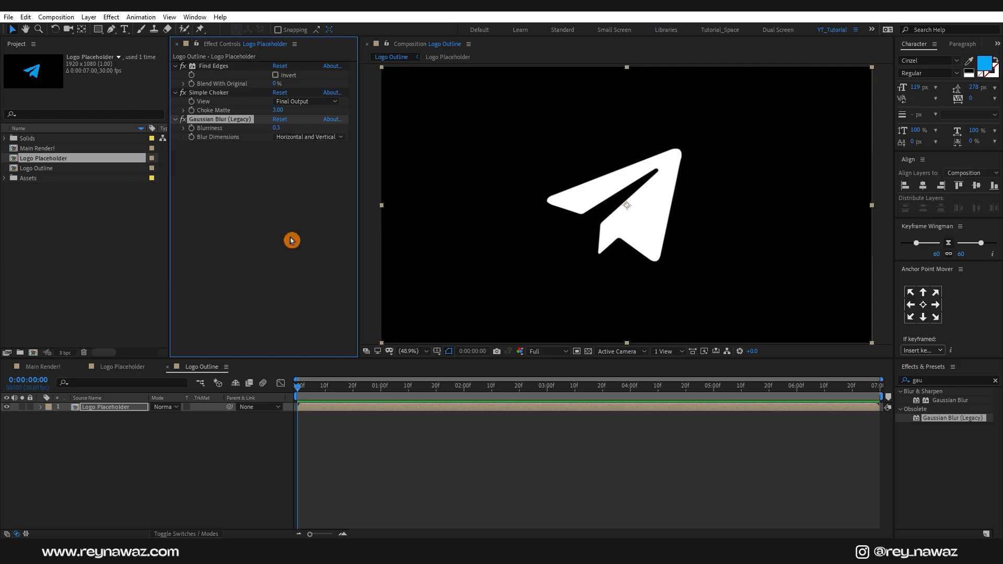
Place the Logo Outline composition above the BG layer in the Main Render! composition
{"action": "left_click", "coordinate": [54, 369]}
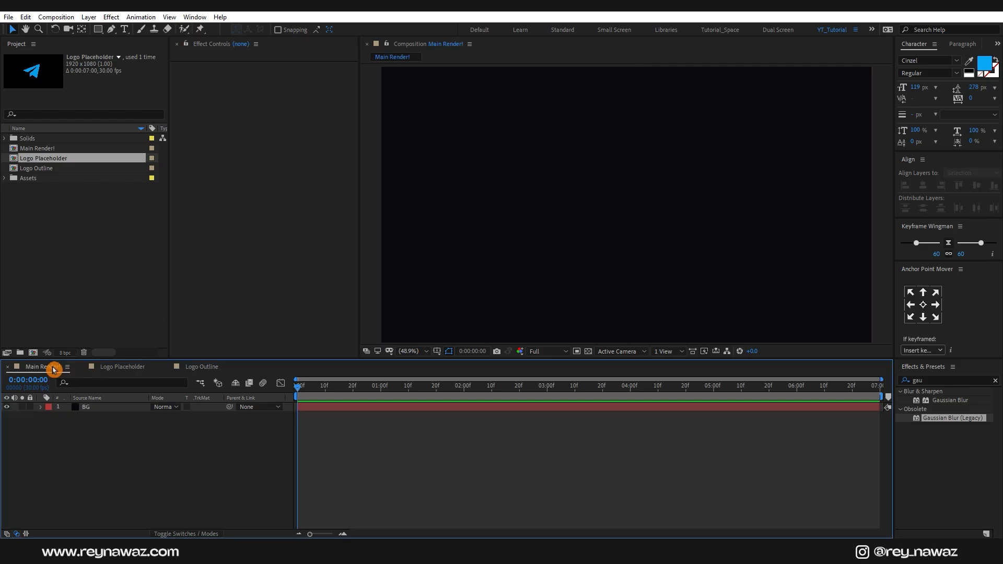
{"action": "left_click", "coordinate": [46, 168]}
{"action": "left_click_drag", "start_coordinate": [46, 173], "coordinate": [112, 405]}
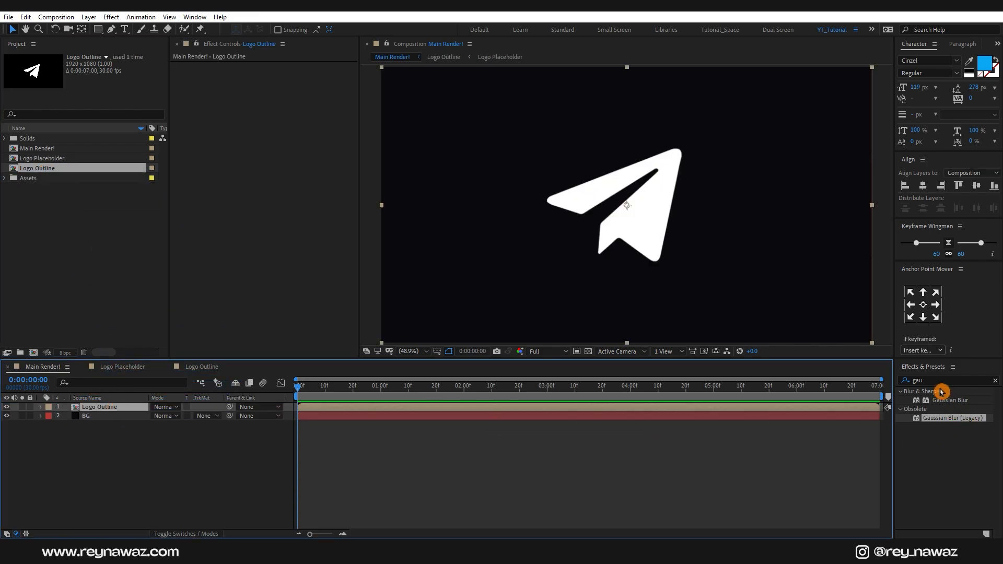
Apply the Vegas effect to the Logo Outline layer and set its number of segments to 3
{"action": "left_click_drag", "start_coordinate": [935, 380], "coordinate": [886, 387]}
{"action": "type", "text": "veg"}
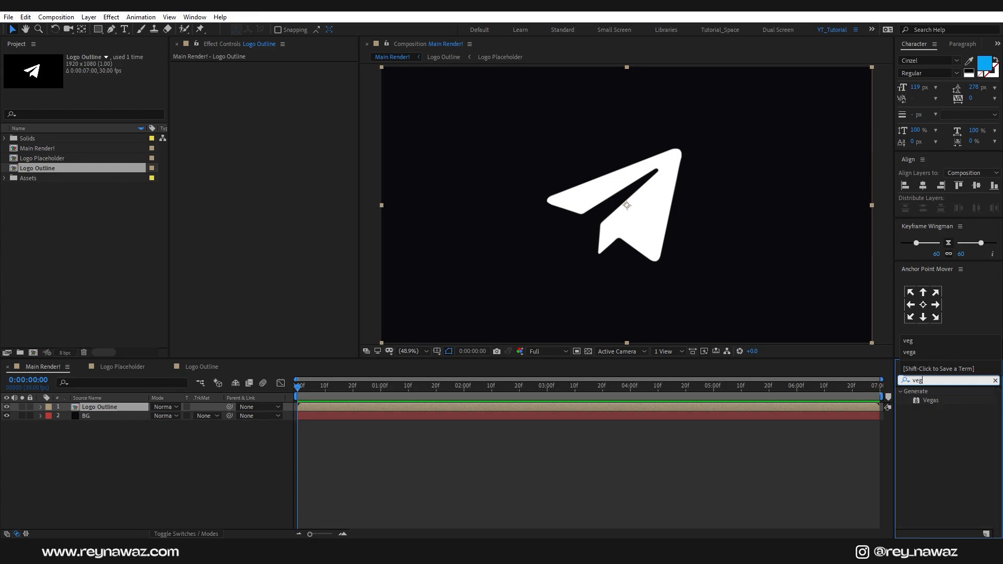
{"action": "left_click_drag", "start_coordinate": [930, 401], "coordinate": [120, 407]}
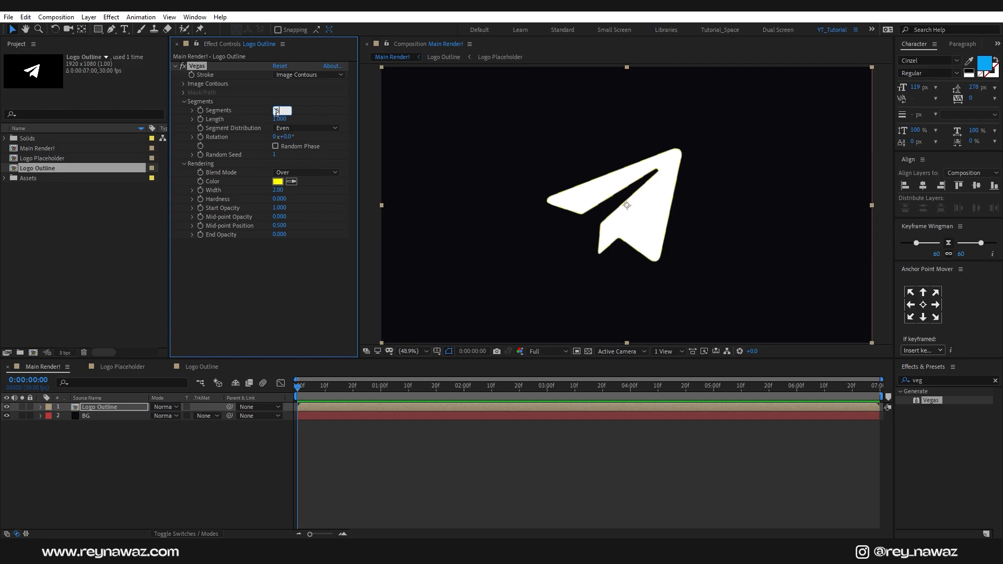
{"action": "key", "text": "Return"}
Set the Vegas effect's Blend Mode to Transparent and its Hardness to 1
{"action": "left_click", "coordinate": [300, 173]}
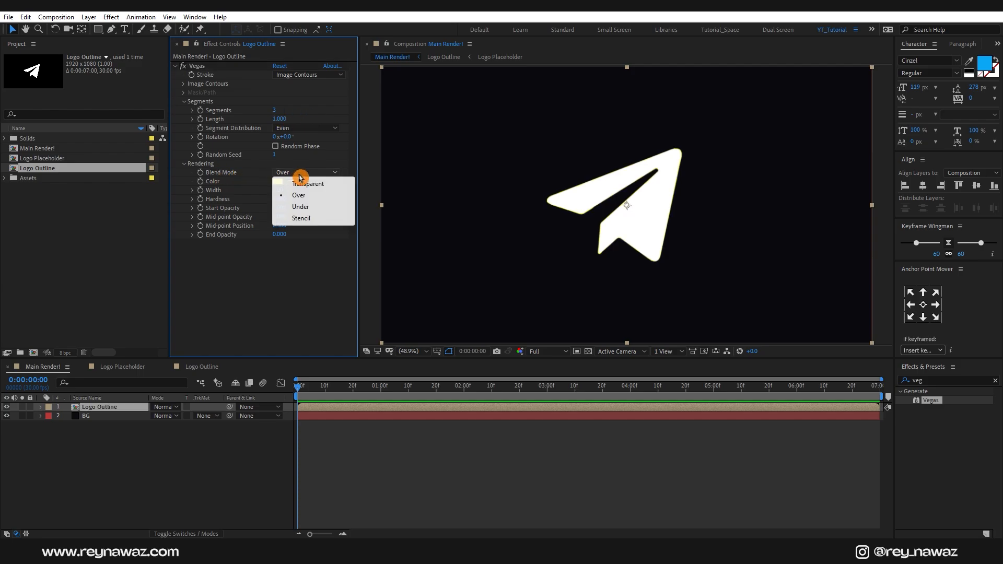
{"action": "left_click", "coordinate": [303, 183]}
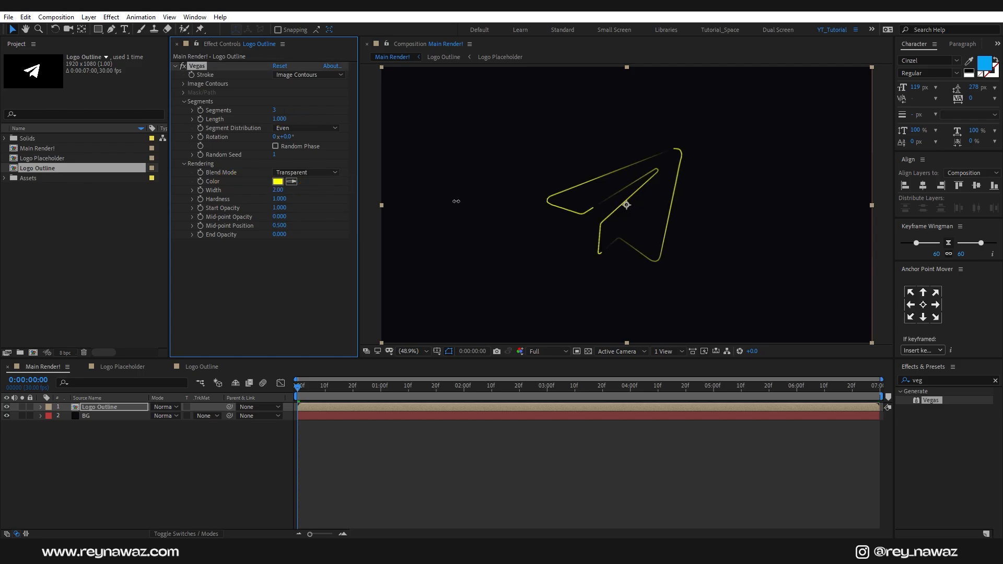
{"action": "left_click_drag", "start_coordinate": [367, 393], "coordinate": [278, 225]}
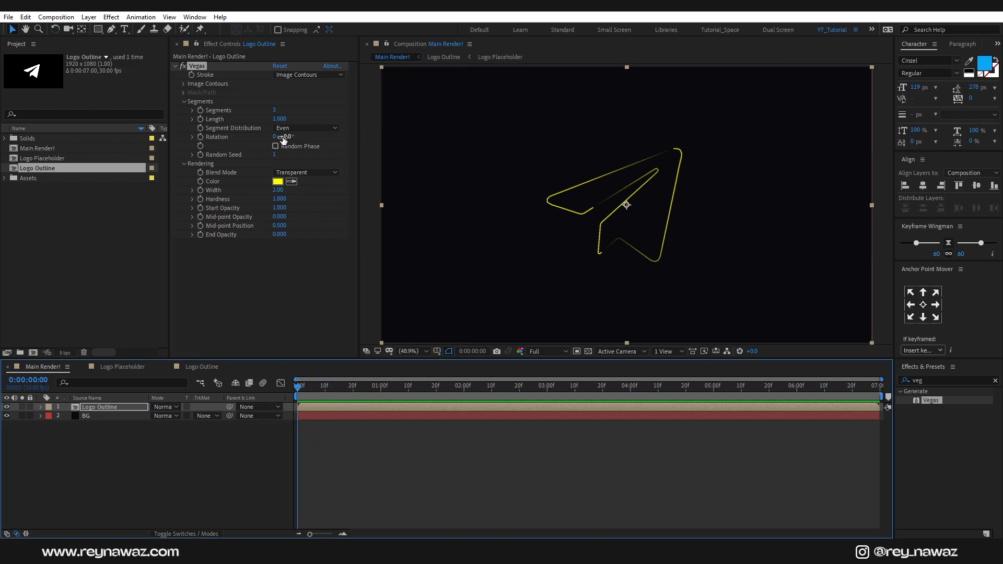
Set the Vegas Length to 0 and enable keyframing for Length and Rotation at the start of the timeline
{"action": "left_click_drag", "start_coordinate": [283, 122], "coordinate": [230, 124]}
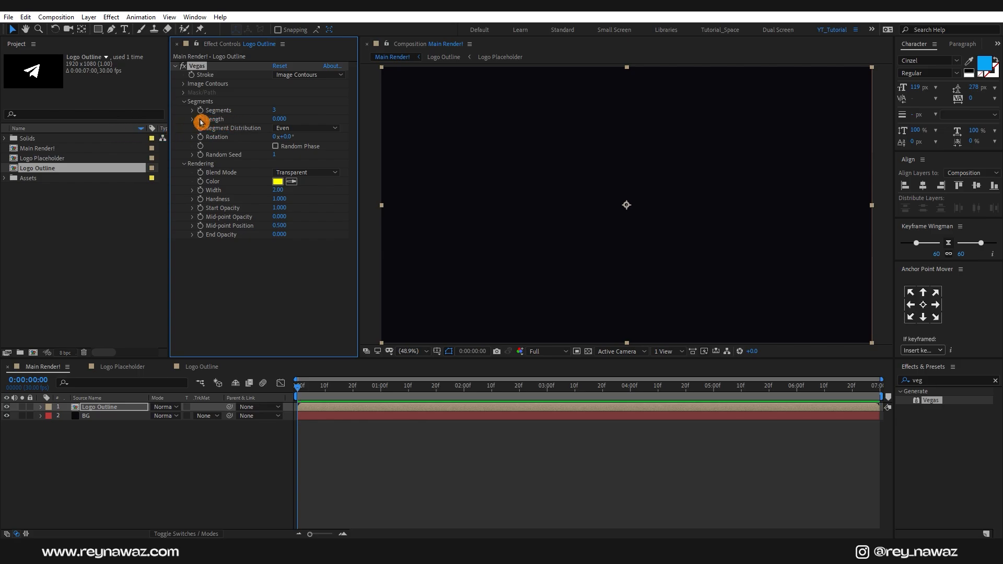
{"action": "left_click", "coordinate": [200, 120]}
{"action": "left_click", "coordinate": [200, 138]}
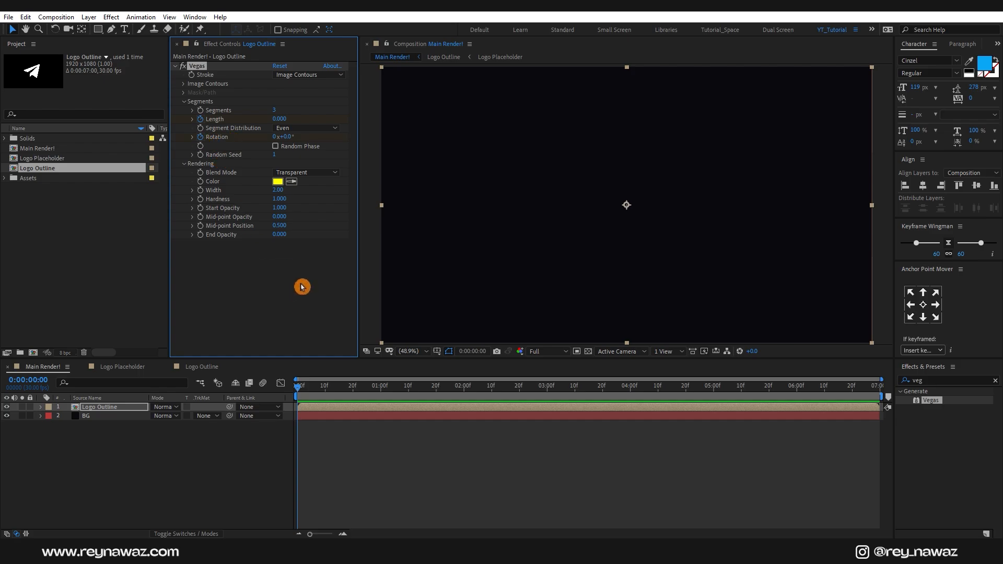
At the 3-second mark, set the Vegas Length to 1 and its Rotation to 115°
{"action": "left_click", "coordinate": [547, 393]}
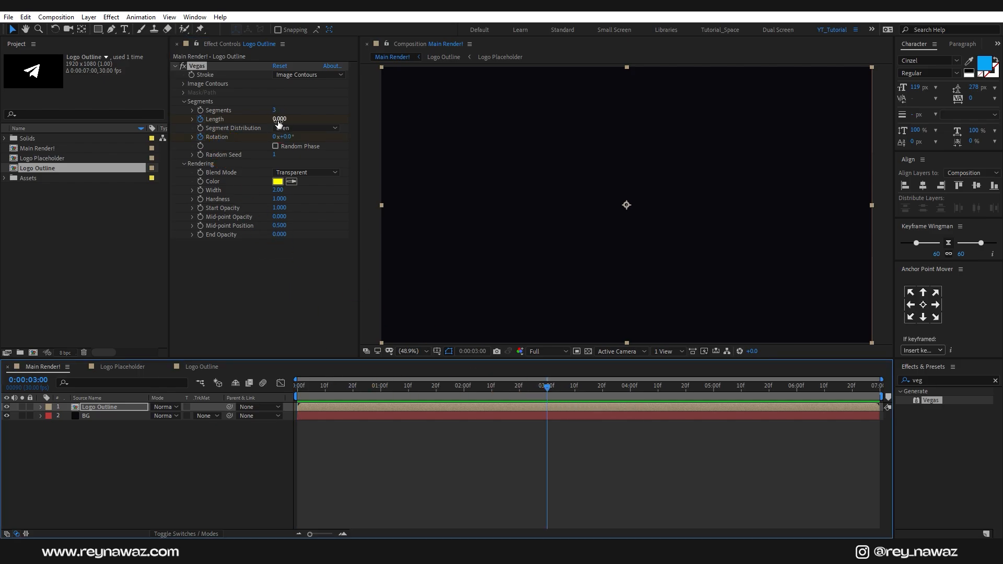
{"action": "left_click_drag", "start_coordinate": [279, 119], "coordinate": [384, 122]}
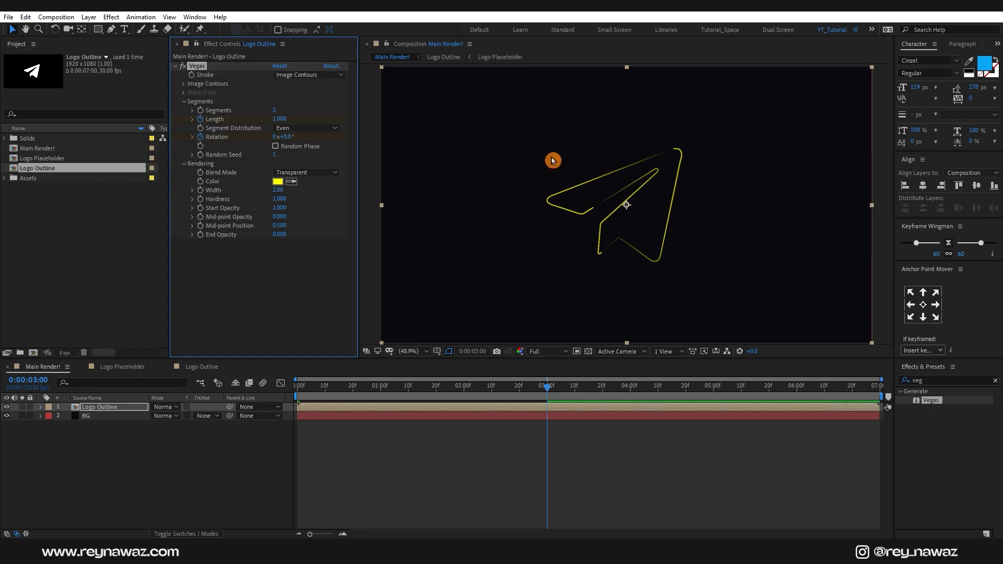
{"action": "left_click", "coordinate": [286, 136]}
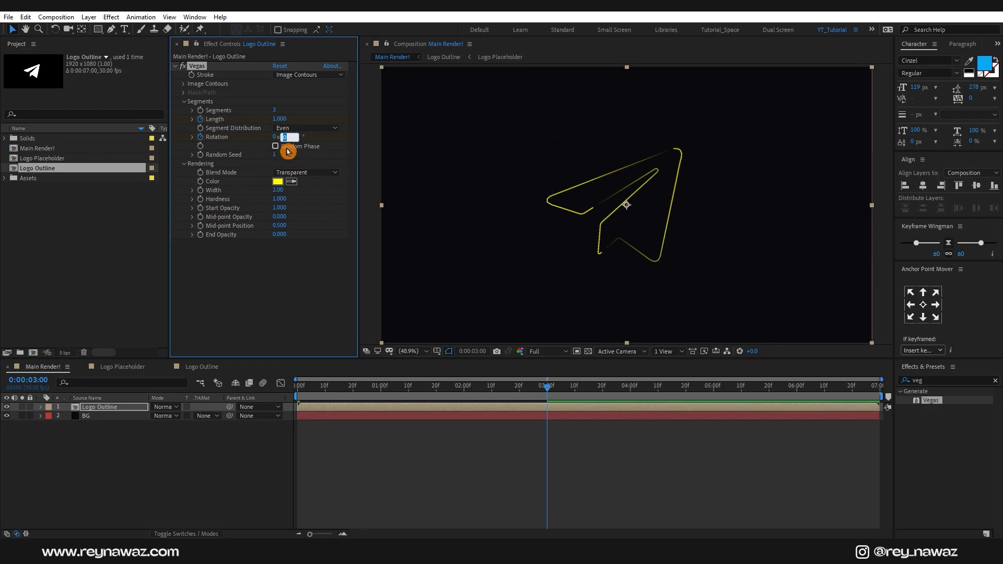
{"action": "key", "text": "Return"}
Reveal the Logo Outline layer's keyframes and move the ending Length keyframe to 0:00:02:15
{"action": "left_click", "coordinate": [531, 410]}
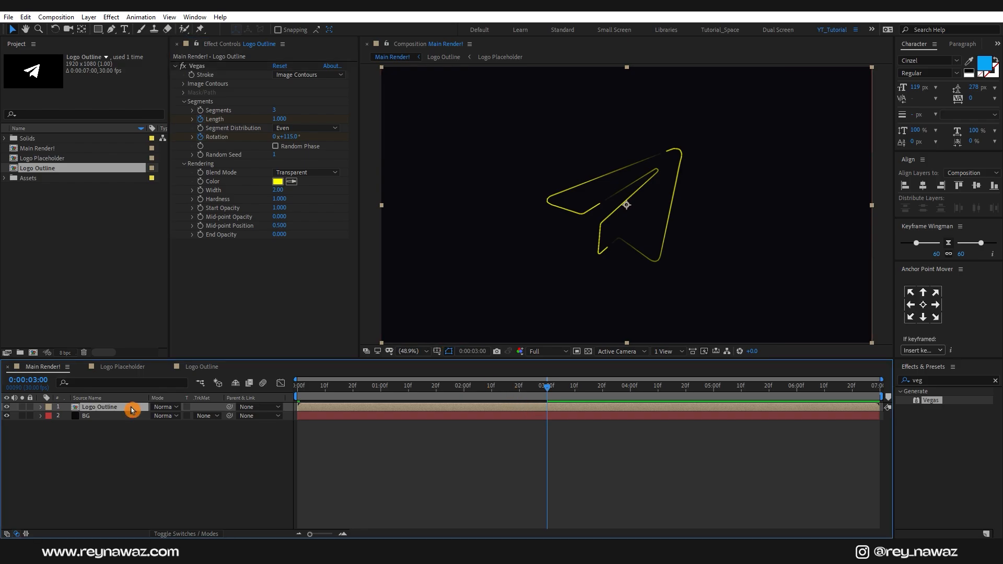
{"action": "key", "text": "u"}
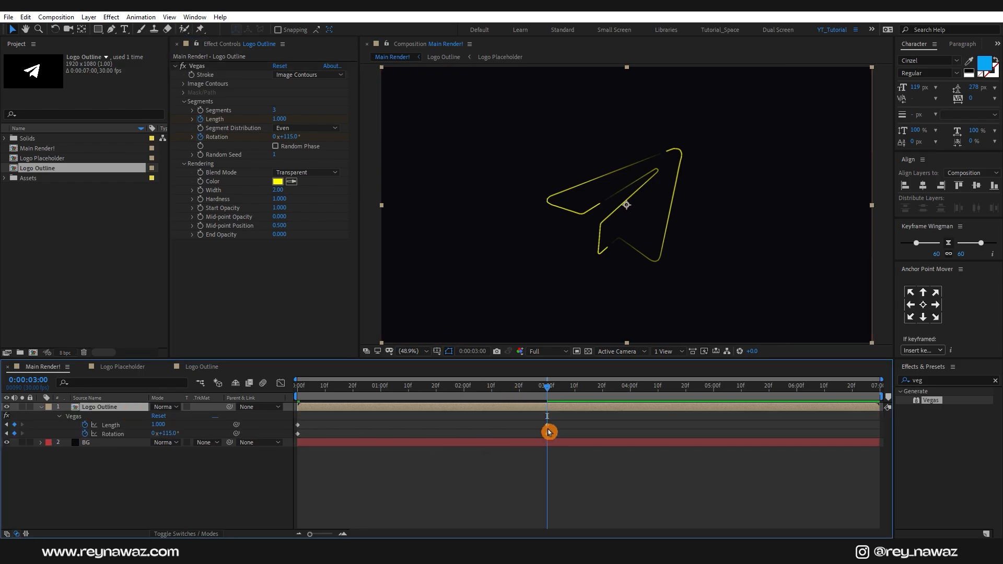
{"action": "left_click", "coordinate": [505, 392]}
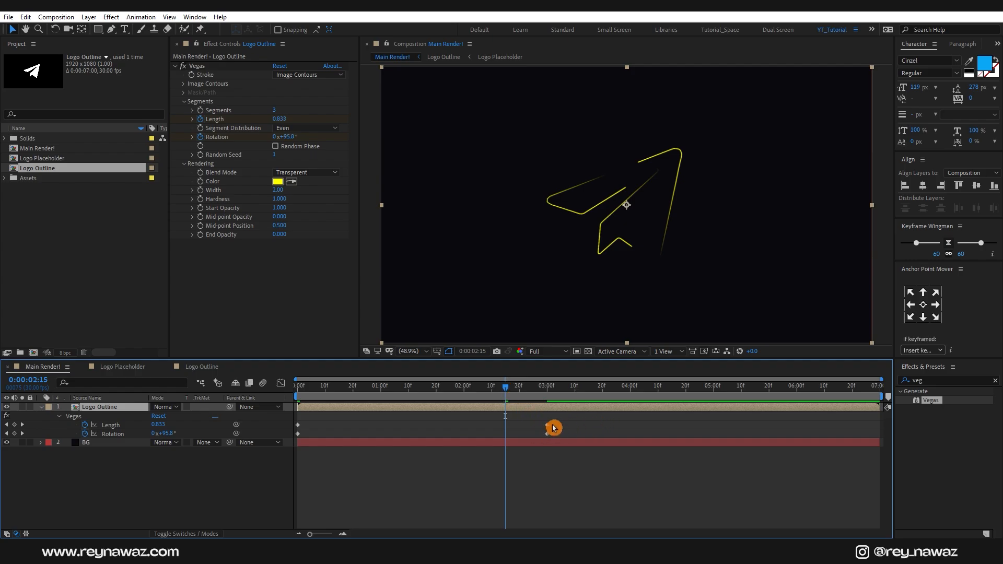
{"action": "left_click_drag", "start_coordinate": [547, 428], "coordinate": [510, 434]}
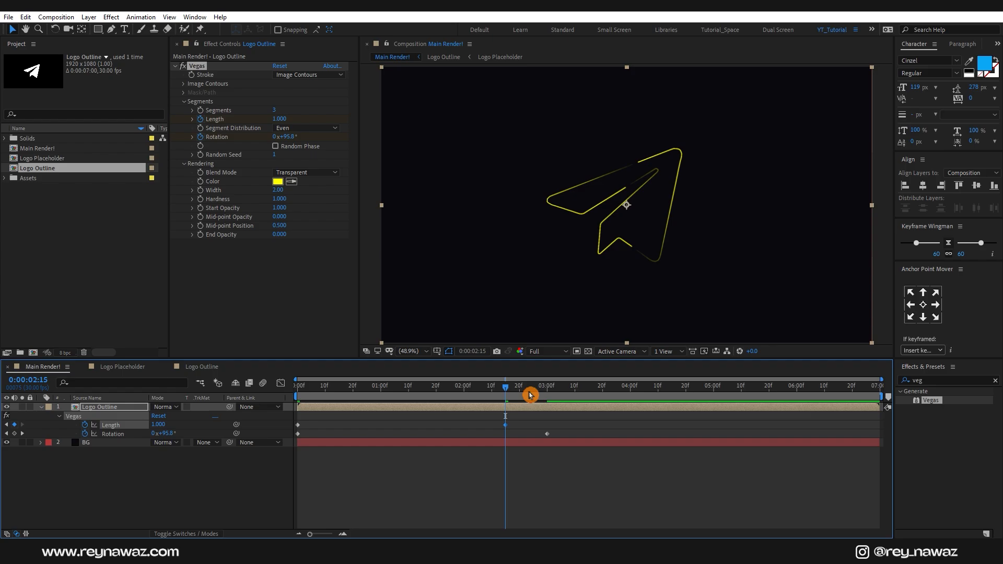
Fade out the Logo Outline layer by keyframing its Opacity from 100% at 2 seconds to 0% at 3 seconds
{"action": "left_click", "coordinate": [491, 410]}
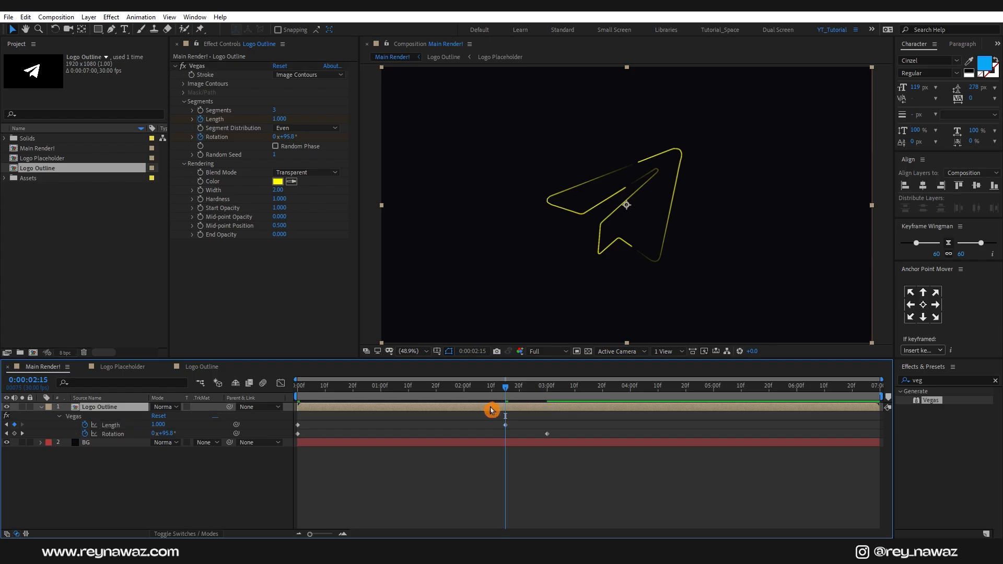
{"action": "key", "text": "shift+t"}
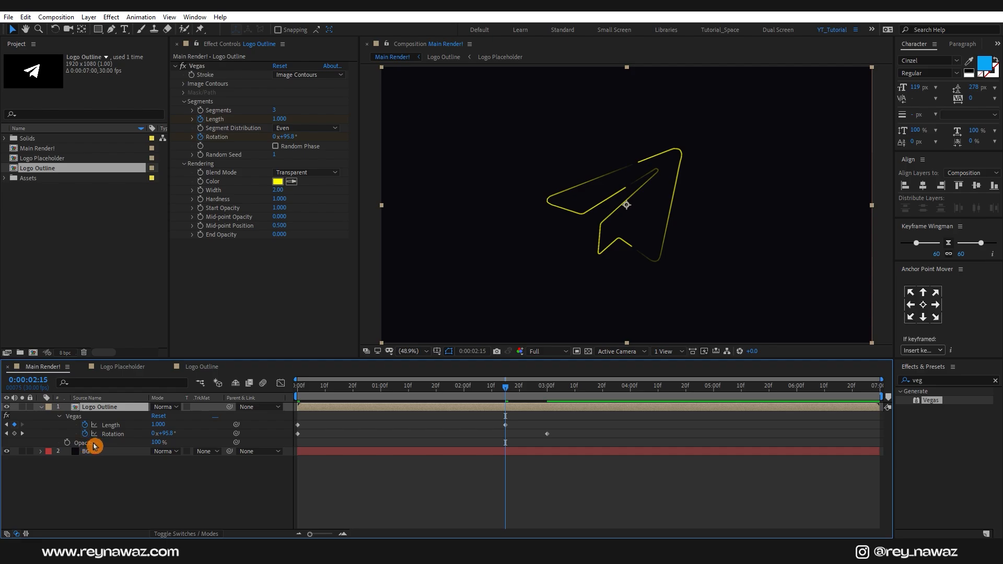
{"action": "left_click", "coordinate": [464, 388]}
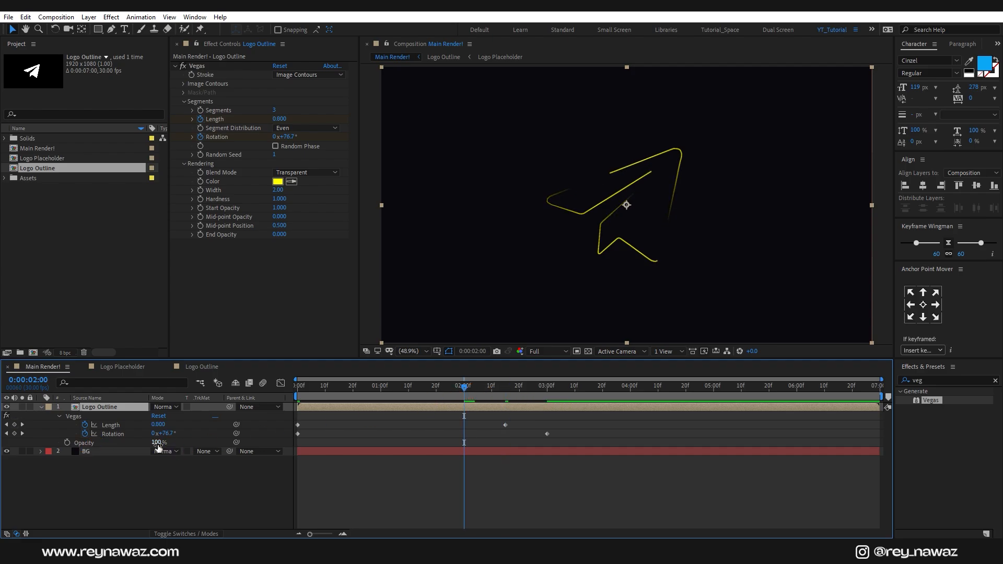
{"action": "left_click", "coordinate": [74, 444]}
{"action": "left_click", "coordinate": [67, 443]}
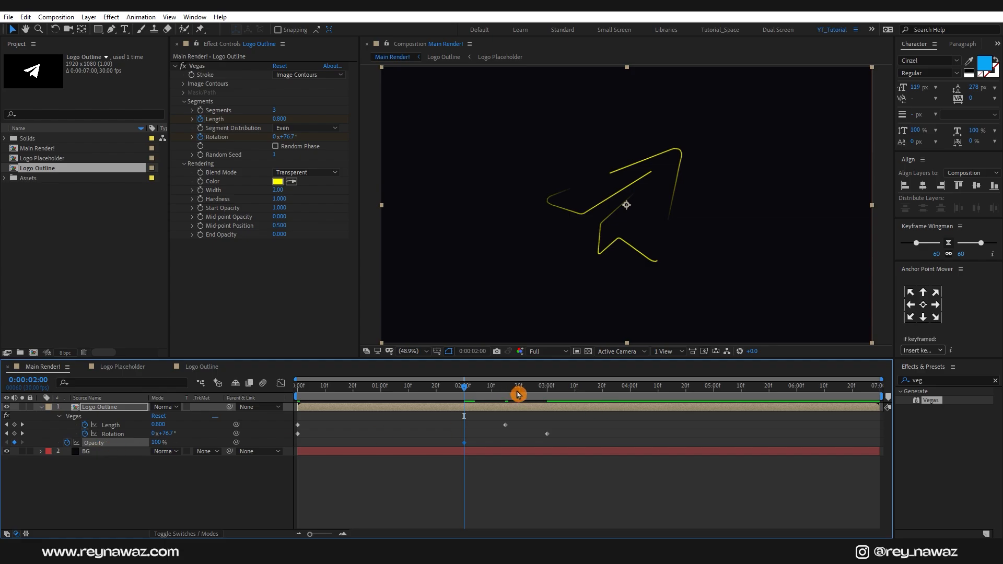
{"action": "left_click_drag", "start_coordinate": [517, 394], "coordinate": [542, 412]}
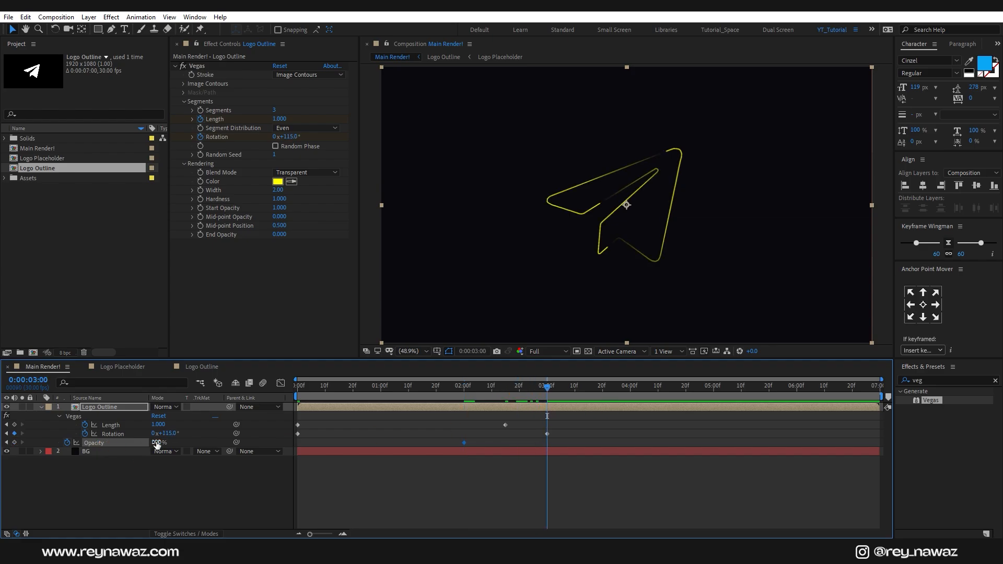
{"action": "mouse_move", "coordinate": [157, 443]}
{"action": "left_mouse_down"}
{"action": "mouse_move", "coordinate": [41, 458]}
{"action": "mouse_move", "coordinate": [574, 418]}
{"action": "mouse_move", "coordinate": [502, 452]}
{"action": "mouse_move", "coordinate": [293, 476]}
{"action": "left_mouse_up"}
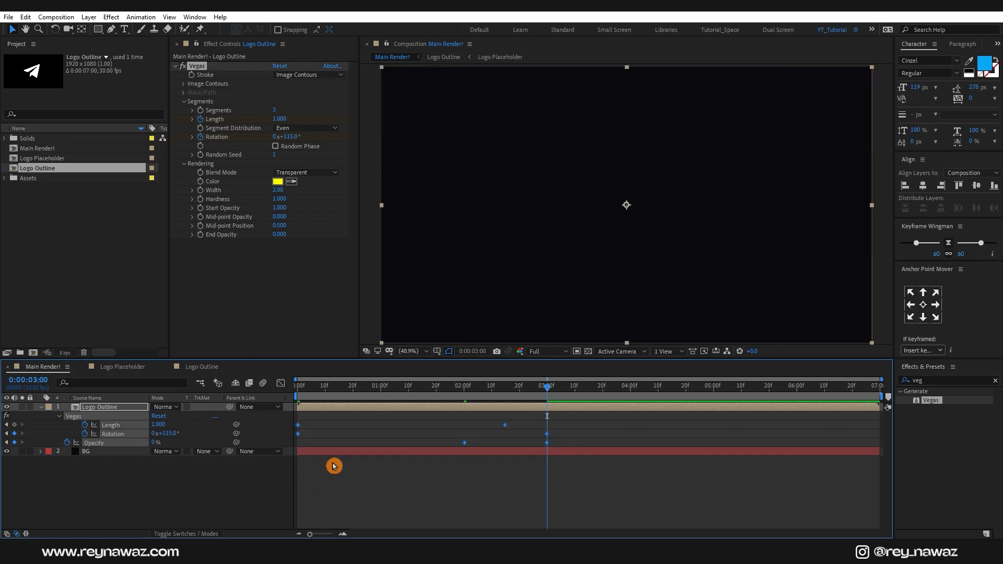
In the speed graph, lengthen the easing into the ending Length, Rotation and Opacity keyframes for a slower finish
{"action": "left_click", "coordinate": [338, 463]}
{"action": "left_click", "coordinate": [283, 385]}
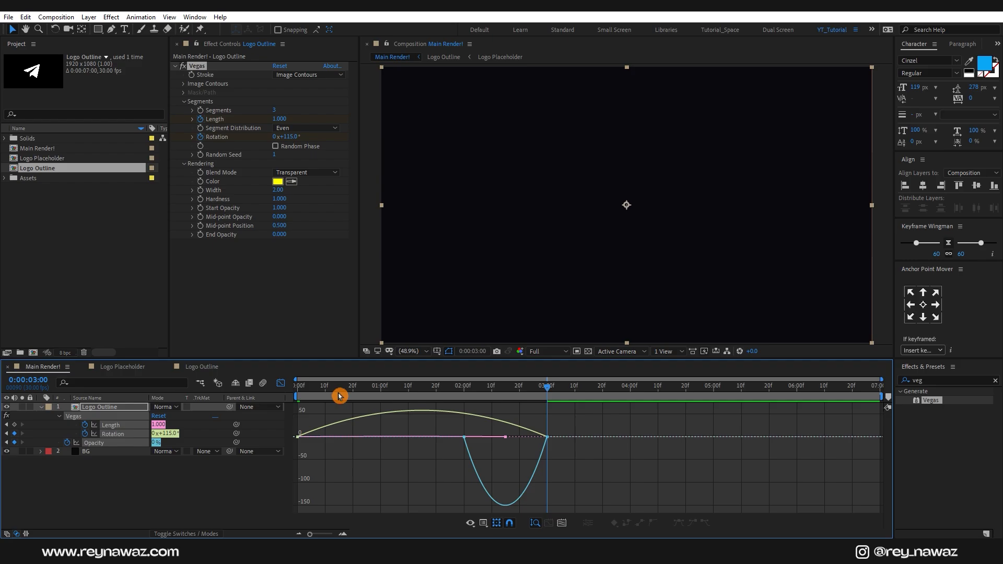
{"action": "right_click", "coordinate": [576, 424]}
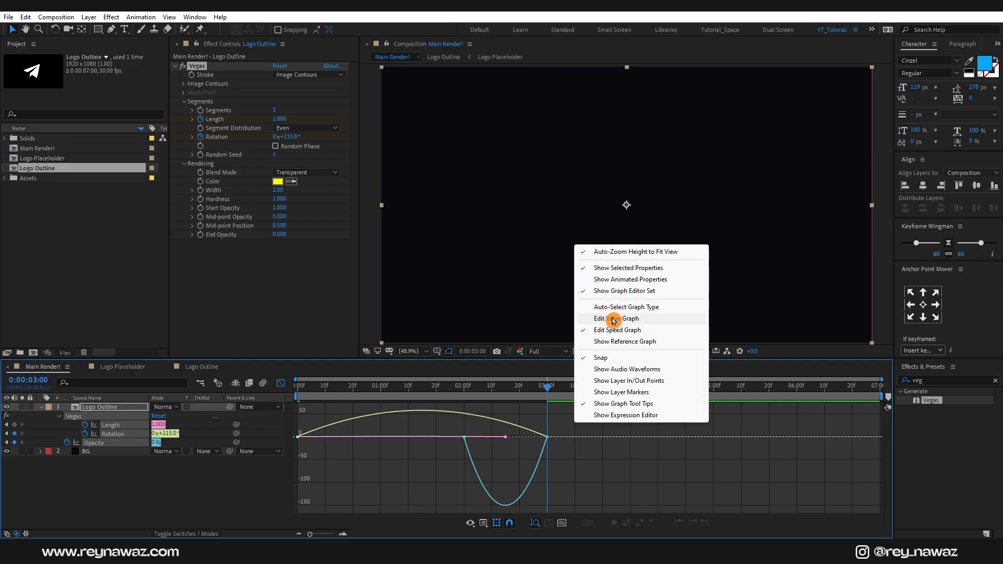
{"action": "left_click", "coordinate": [561, 424]}
{"action": "left_click_drag", "start_coordinate": [560, 421], "coordinate": [293, 471]}
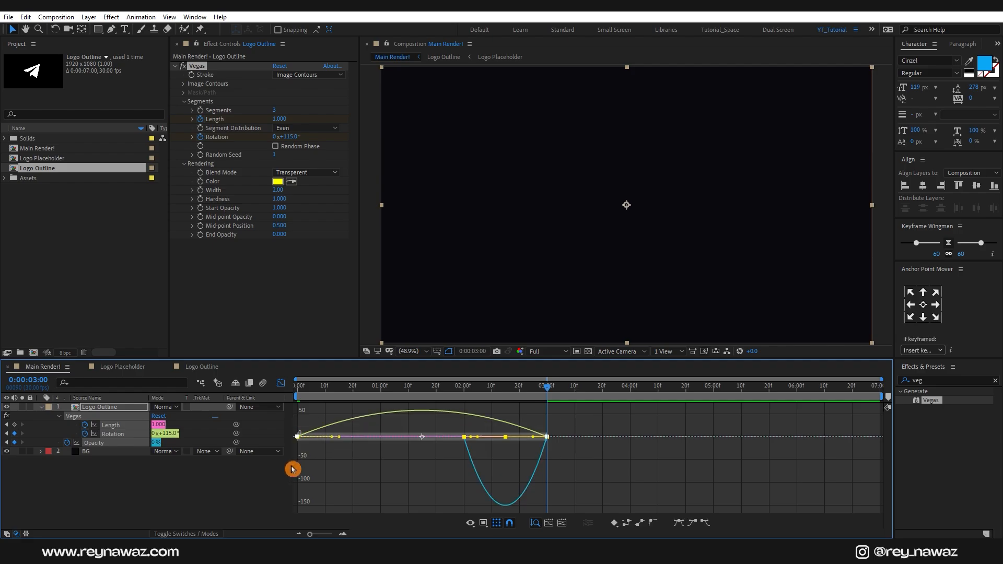
{"action": "left_click_drag", "start_coordinate": [531, 441], "coordinate": [513, 439]}
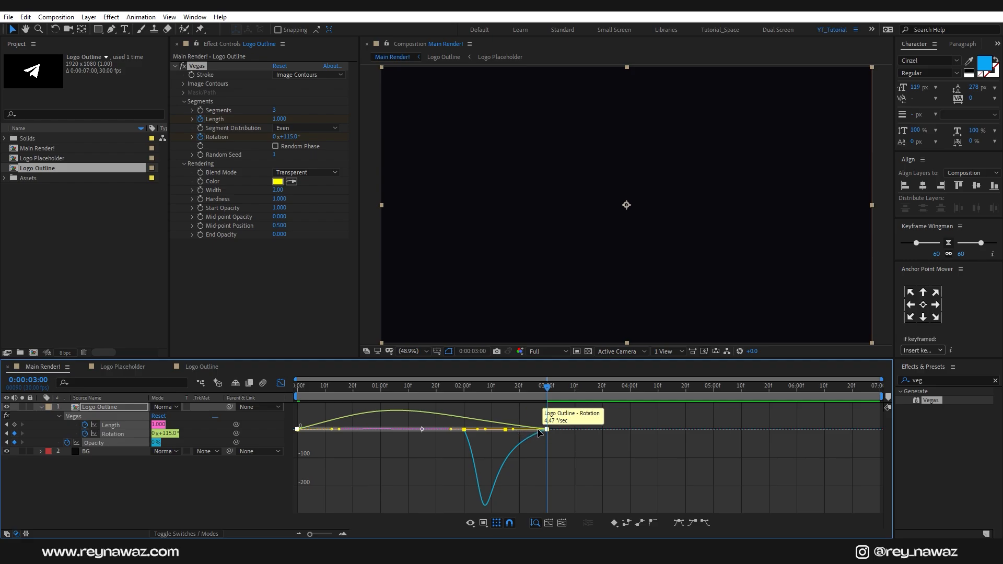
Shorten the easing out of the starting Length and Rotation keyframes, then close the graph and collapse the layer
{"action": "left_click_drag", "start_coordinate": [366, 423], "coordinate": [279, 444]}
{"action": "mouse_move", "coordinate": [339, 433]}
{"action": "left_mouse_down"}
{"action": "mouse_move", "coordinate": [318, 432]}
{"action": "mouse_move", "coordinate": [327, 435]}
{"action": "left_mouse_up"}
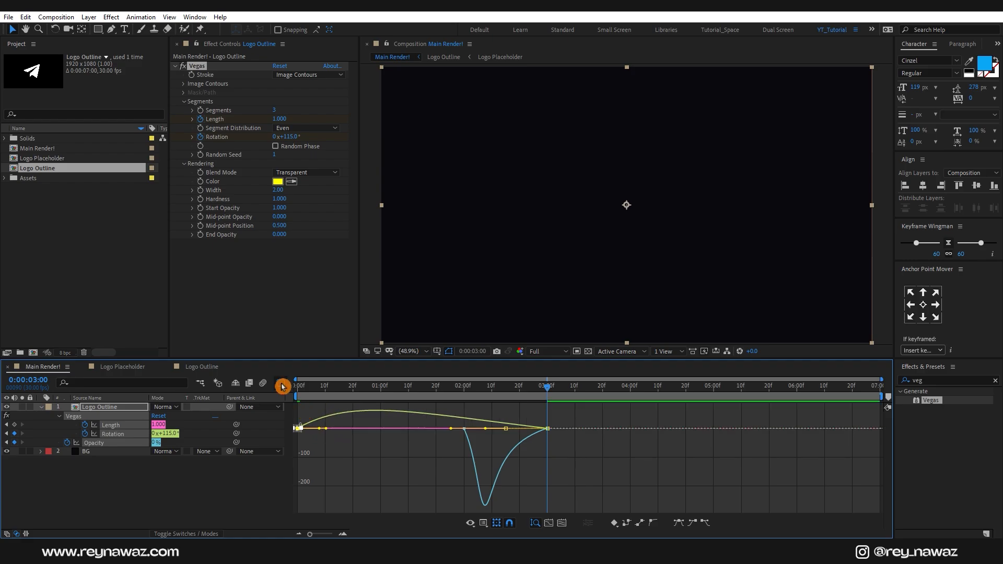
{"action": "left_click", "coordinate": [281, 383]}
{"action": "left_click", "coordinate": [41, 409]}
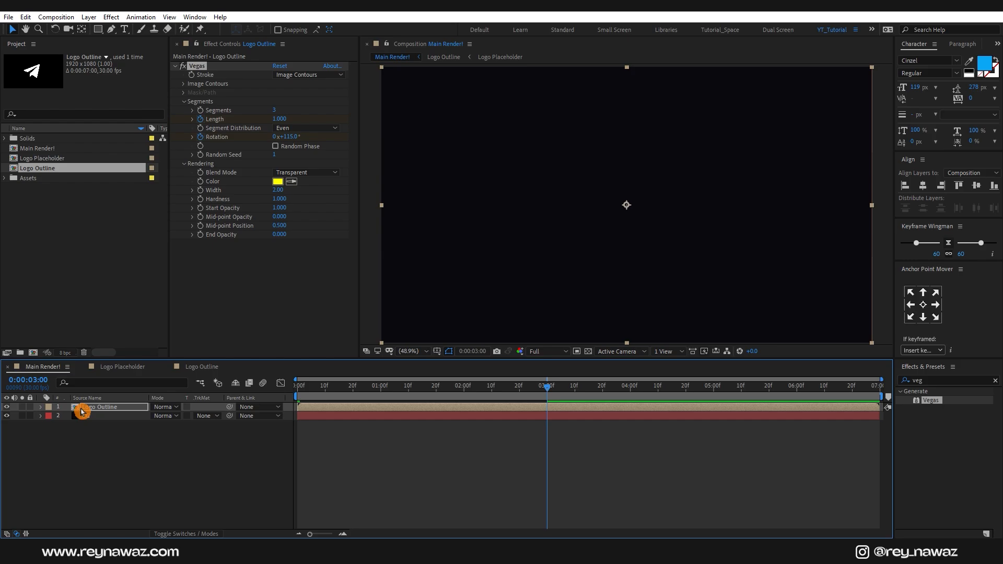
Duplicate the Logo Outline layer and apply the Glow effect to the upper copy
{"action": "left_click", "coordinate": [99, 410]}
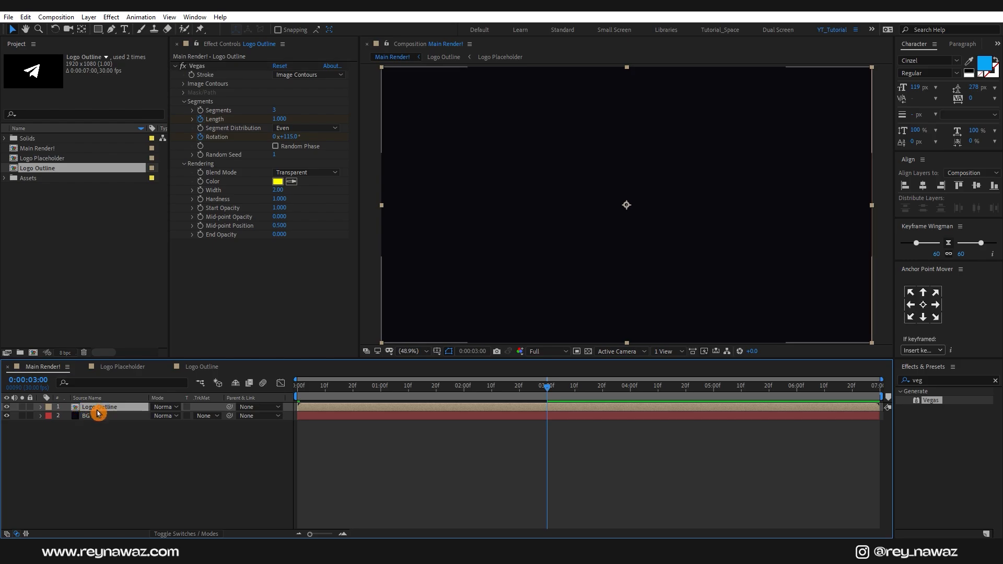
{"action": "key", "text": "ctrl+d"}
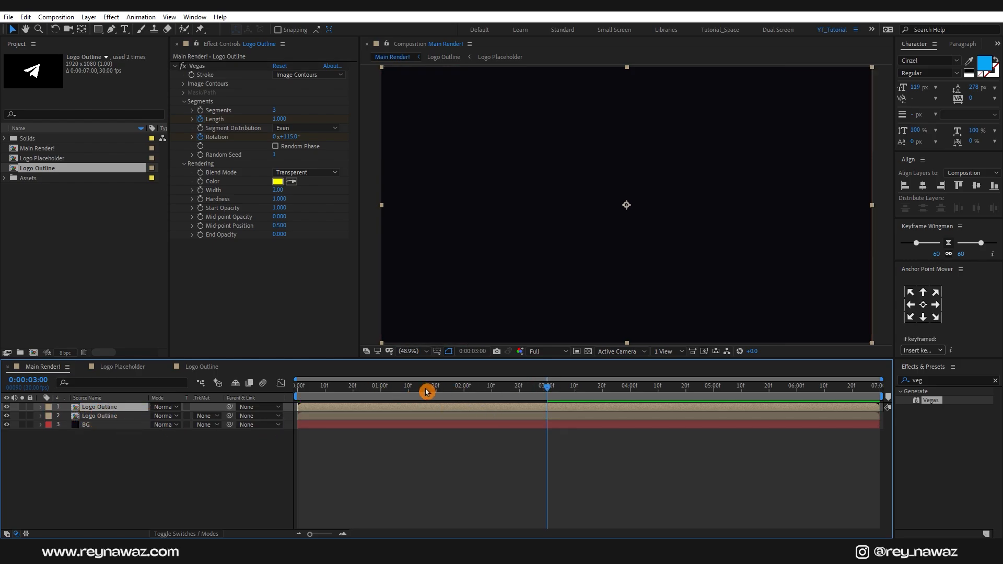
{"action": "left_click_drag", "start_coordinate": [425, 391], "coordinate": [408, 393]}
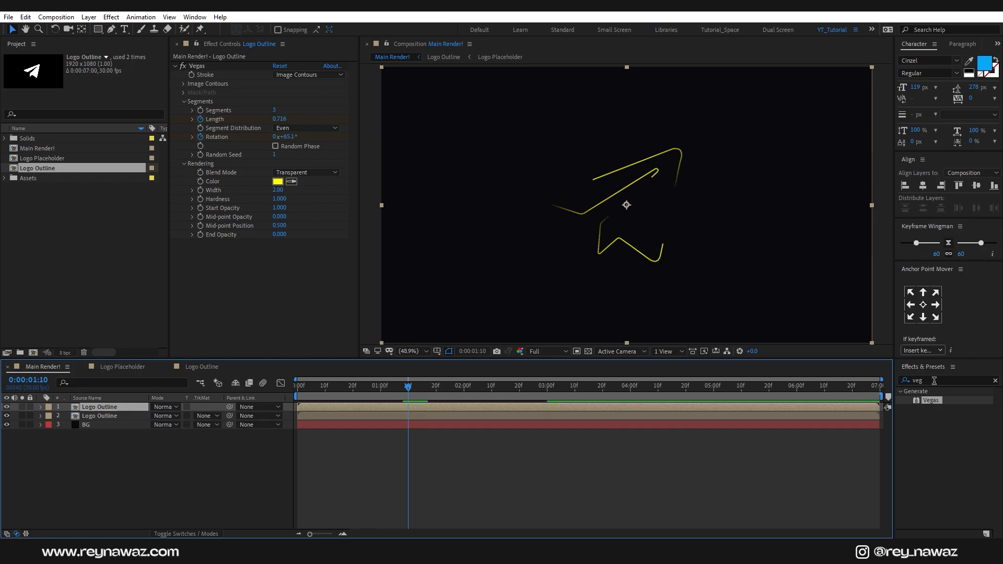
{"action": "left_click_drag", "start_coordinate": [932, 381], "coordinate": [890, 398]}
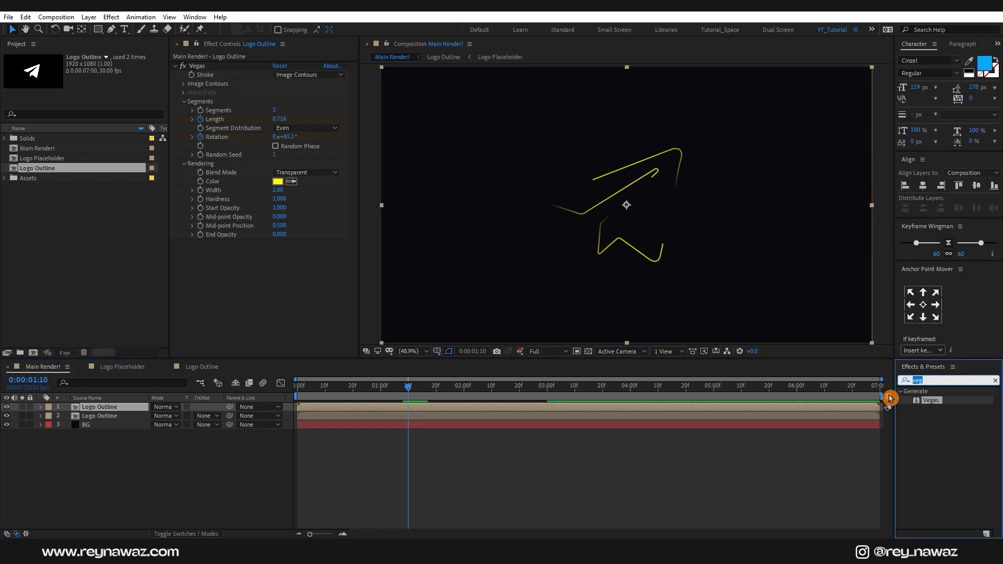
{"action": "type", "text": "glow"}
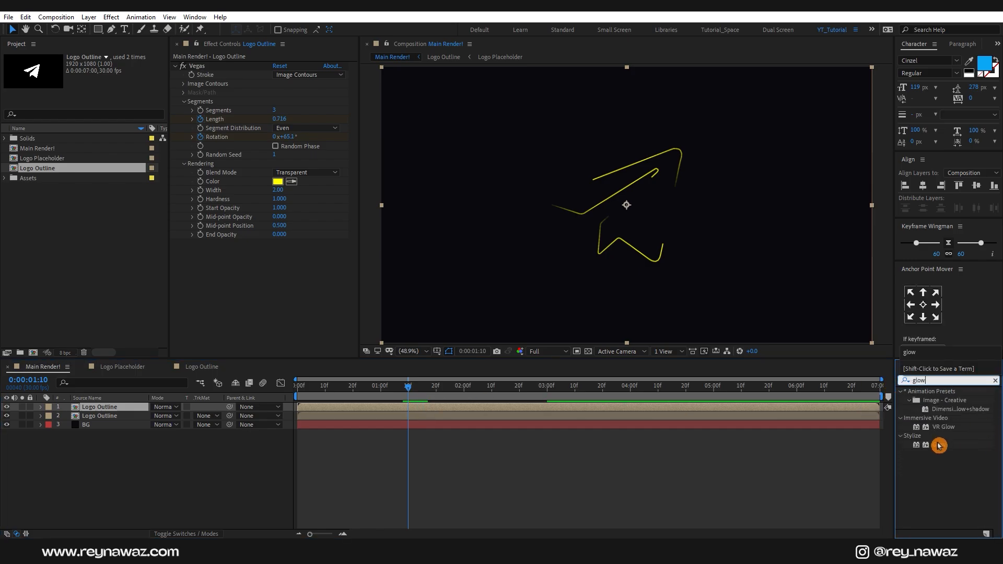
{"action": "left_click_drag", "start_coordinate": [939, 445], "coordinate": [276, 227]}
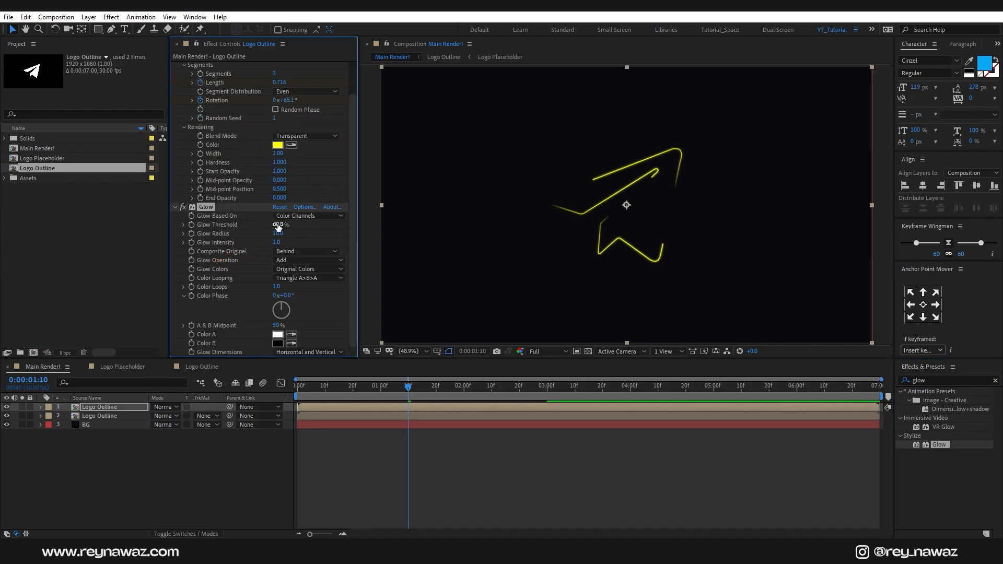
Set the Glow Threshold to 30% and the Glow Radius to 15
{"action": "left_click", "coordinate": [294, 251]}
{"action": "key", "text": "Tab"}
{"action": "type", "text": "15"}
{"action": "key", "text": "Return"}
Add the CC Radial Blur effect below Glow on the upper Logo Outline layer
{"action": "left_click", "coordinate": [900, 380]}
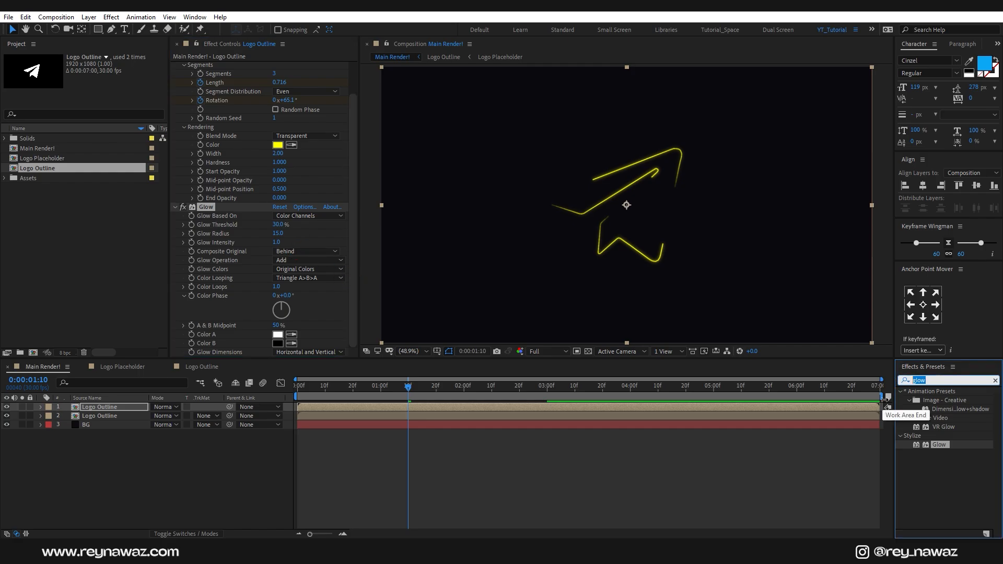
{"action": "type", "text": "cc radi"}
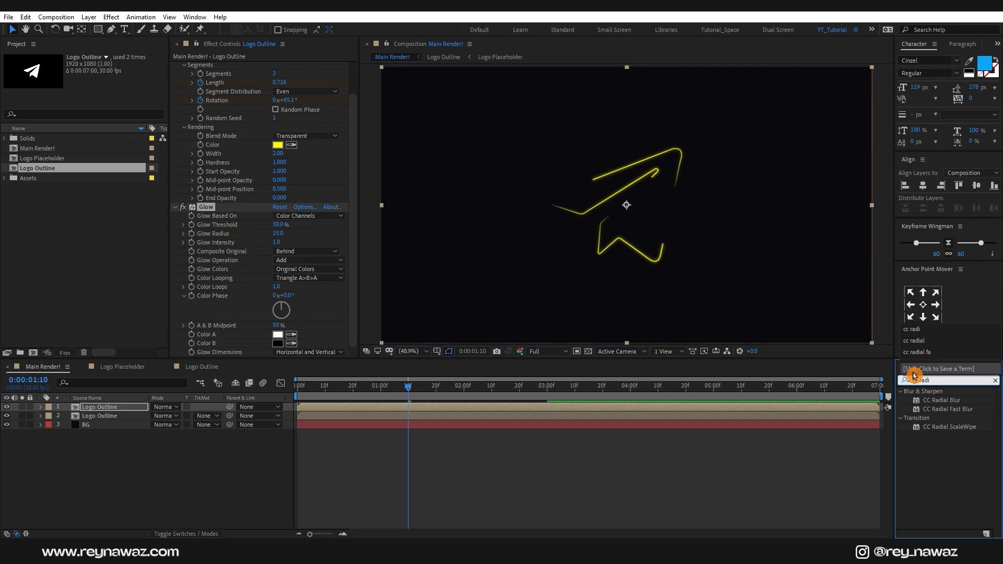
{"action": "left_click", "coordinate": [949, 403]}
{"action": "left_click_drag", "start_coordinate": [949, 404], "coordinate": [218, 330]}
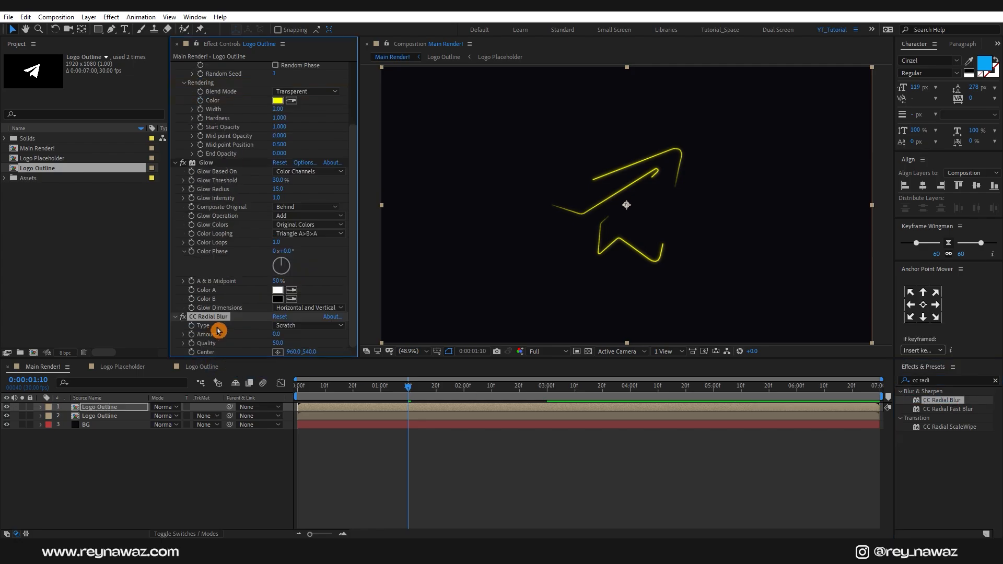
Set the CC Radial Blur's Type to Fading Zoom and its Amount to 200, and adjust its Quality
{"action": "left_click", "coordinate": [295, 328]}
{"action": "left_click", "coordinate": [313, 347]}
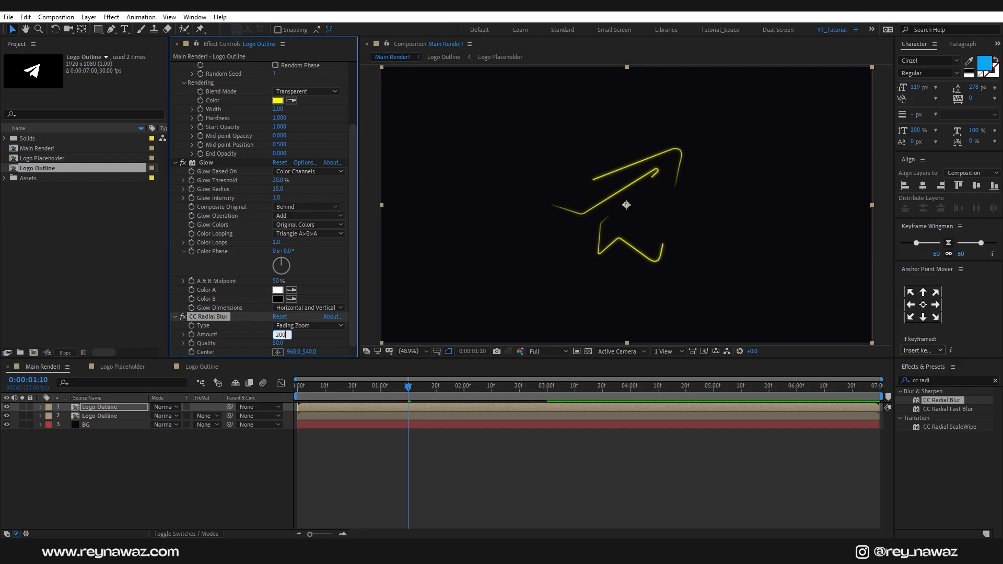
{"action": "type", "text": "200"}
{"action": "left_click", "coordinate": [279, 342]}
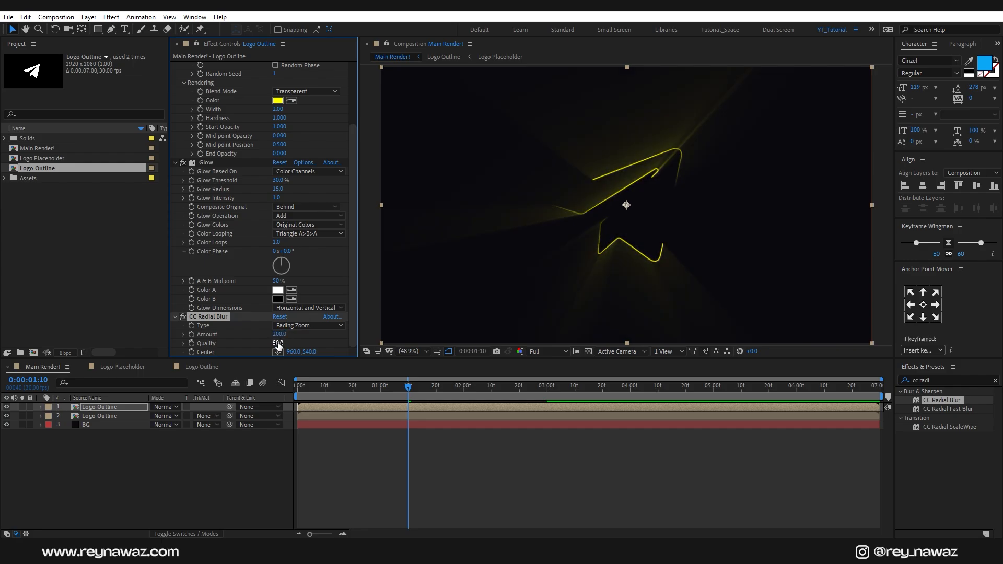
{"action": "left_click", "coordinate": [282, 343]}
Place another Logo Outline composition on top of the layer stack and apply Fill with the dark background color sampled from the canvas
{"action": "left_click_drag", "start_coordinate": [44, 170], "coordinate": [96, 404]}
{"action": "left_click", "coordinate": [219, 383]}
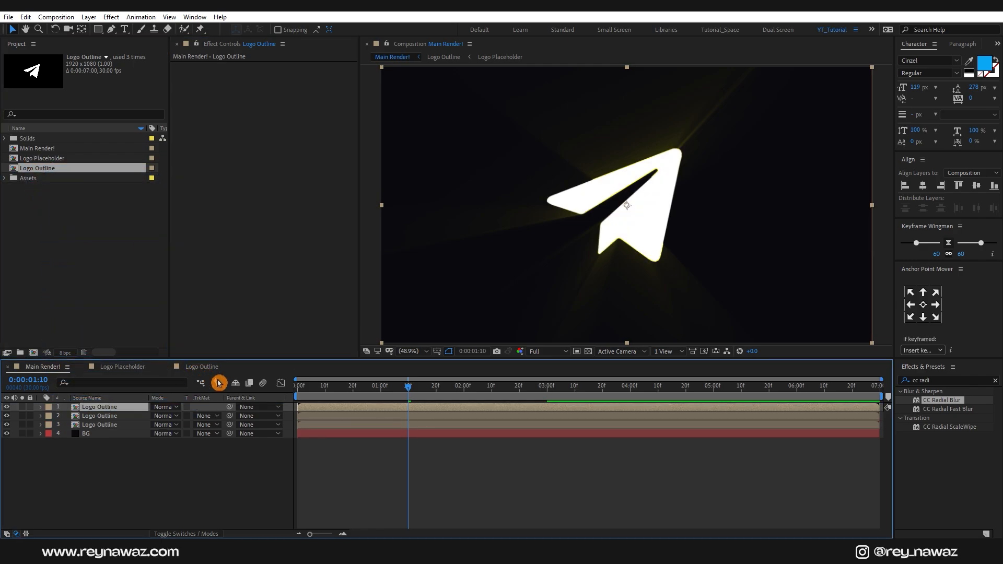
{"action": "left_click", "coordinate": [937, 380]}
{"action": "type", "text": "fill"}
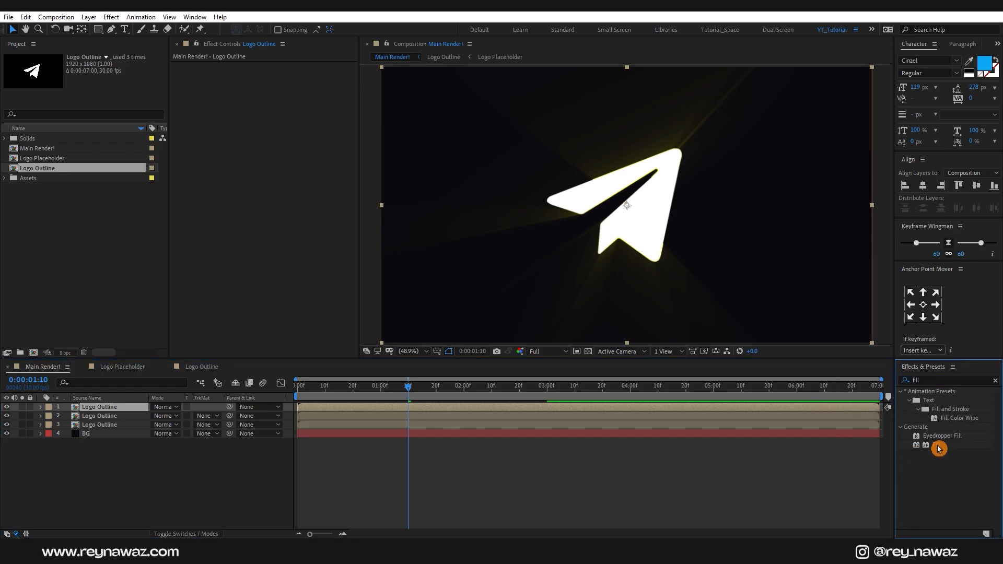
{"action": "left_click_drag", "start_coordinate": [937, 445], "coordinate": [292, 189]}
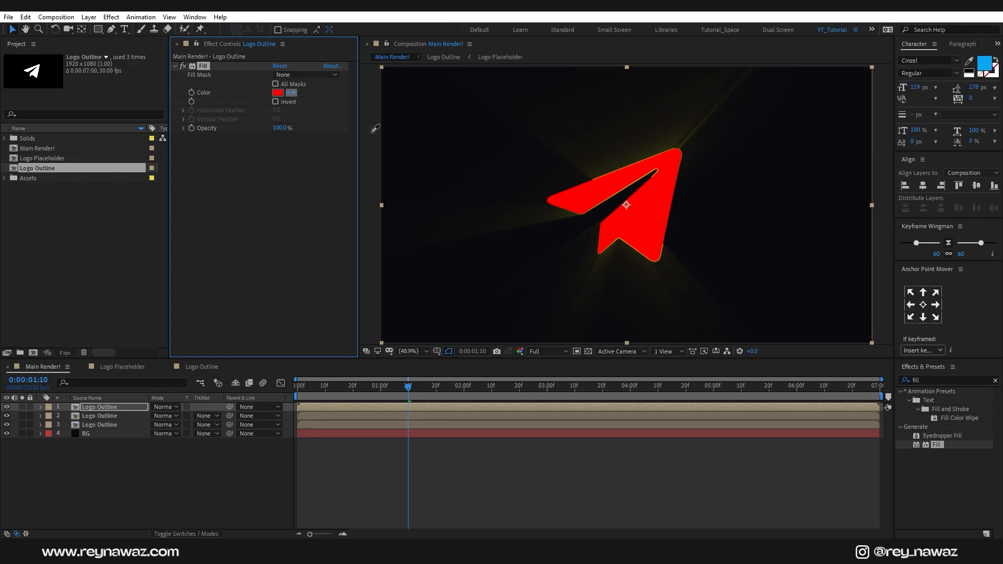
{"action": "left_click", "coordinate": [405, 153]}
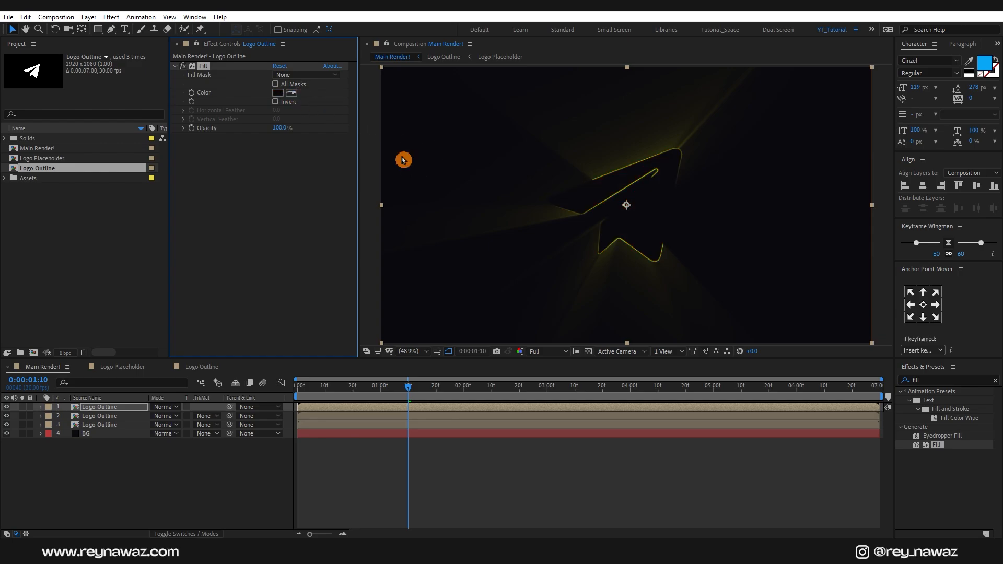
{"action": "left_click", "coordinate": [245, 480]}
{"action": "left_click", "coordinate": [117, 409]}
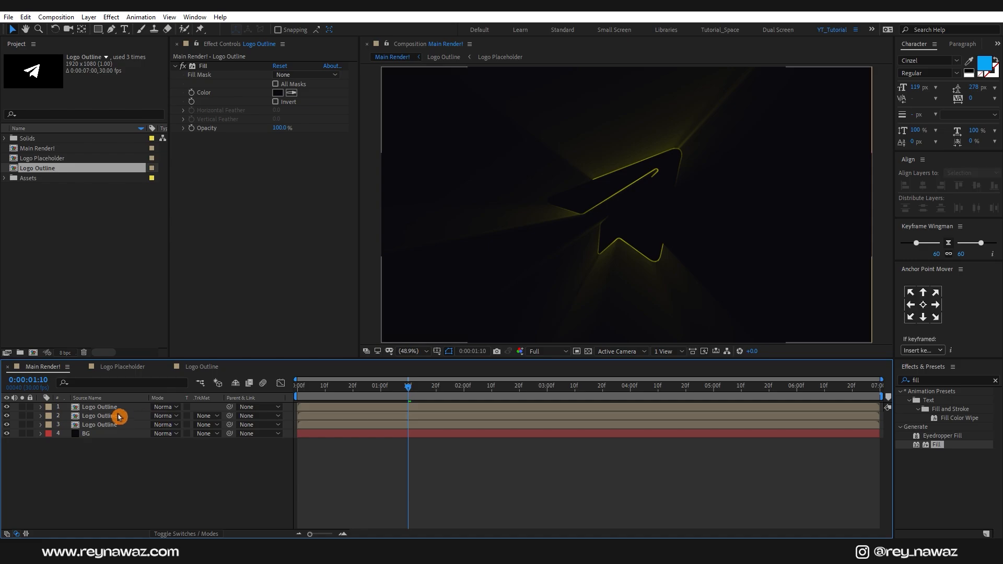
Keyframe the top Logo Outline layer's Opacity from 0% at 0:00:00:00 to 100% at 0:00:00:10
{"action": "key", "text": "t"}
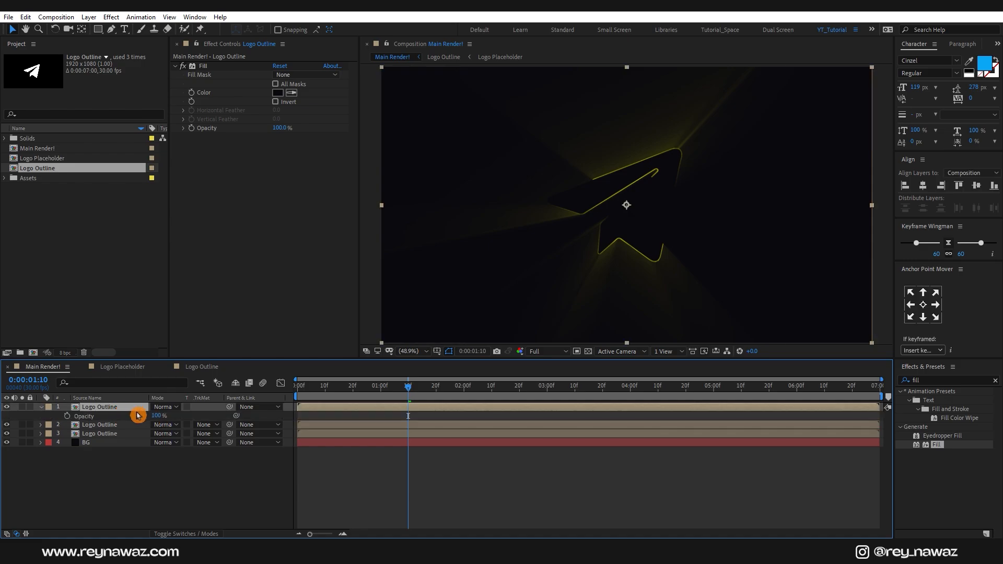
{"action": "left_click_drag", "start_coordinate": [332, 397], "coordinate": [325, 405]}
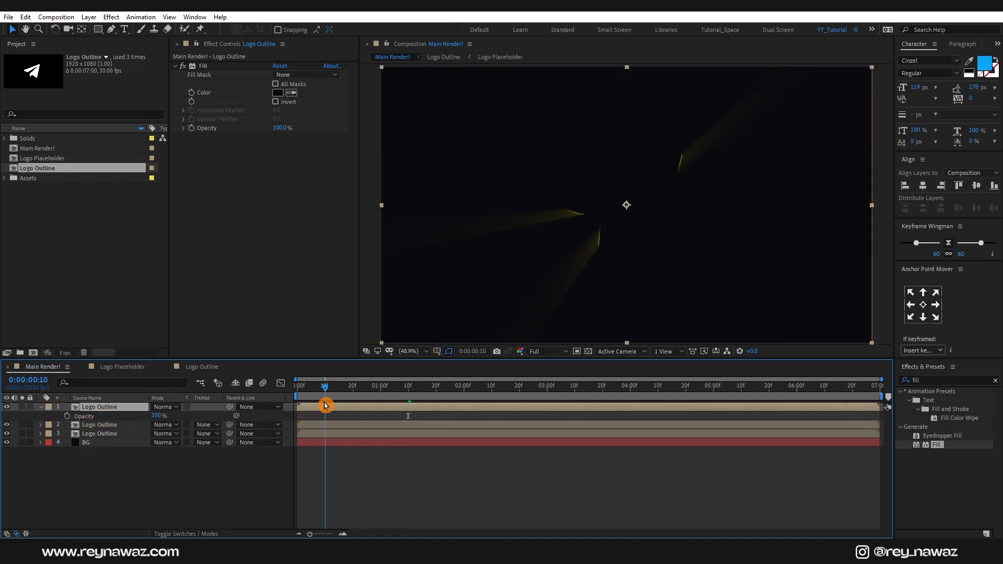
{"action": "left_click", "coordinate": [68, 416]}
{"action": "left_click_drag", "start_coordinate": [318, 390], "coordinate": [263, 400]}
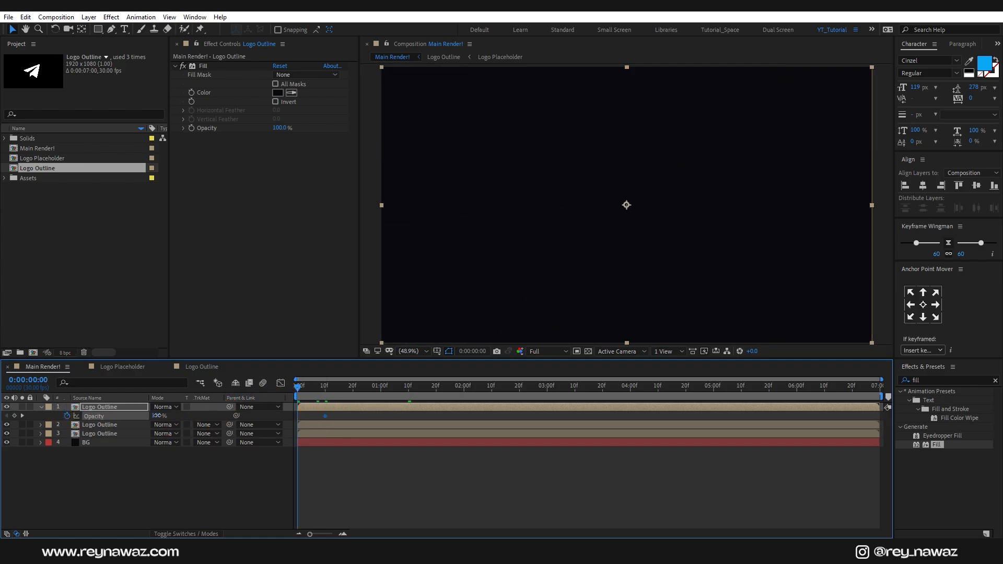
Easy ease the two Opacity keyframes and shape their speed curve to peak near the first keyframe
{"action": "left_click", "coordinate": [325, 416]}
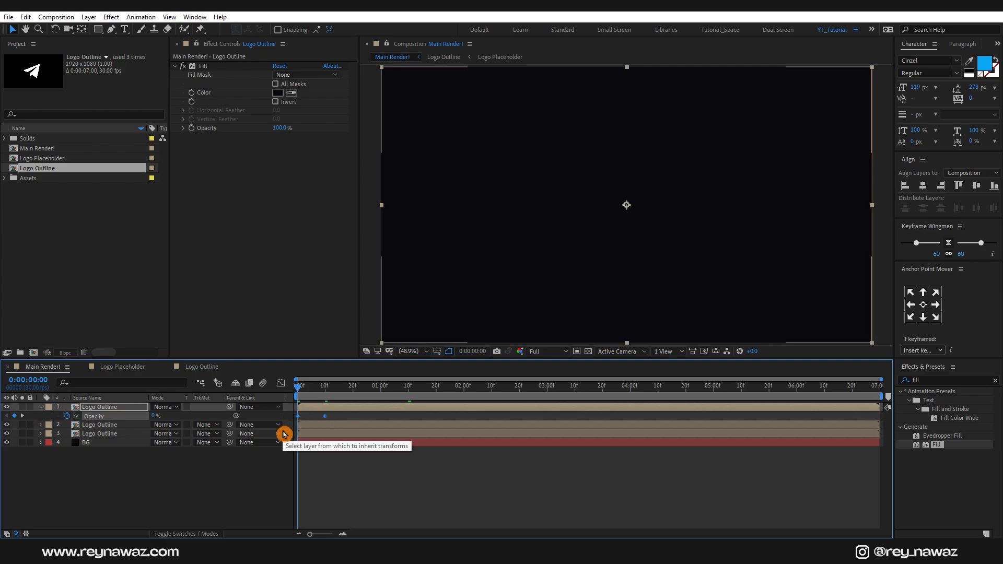
{"action": "left_click", "coordinate": [281, 383]}
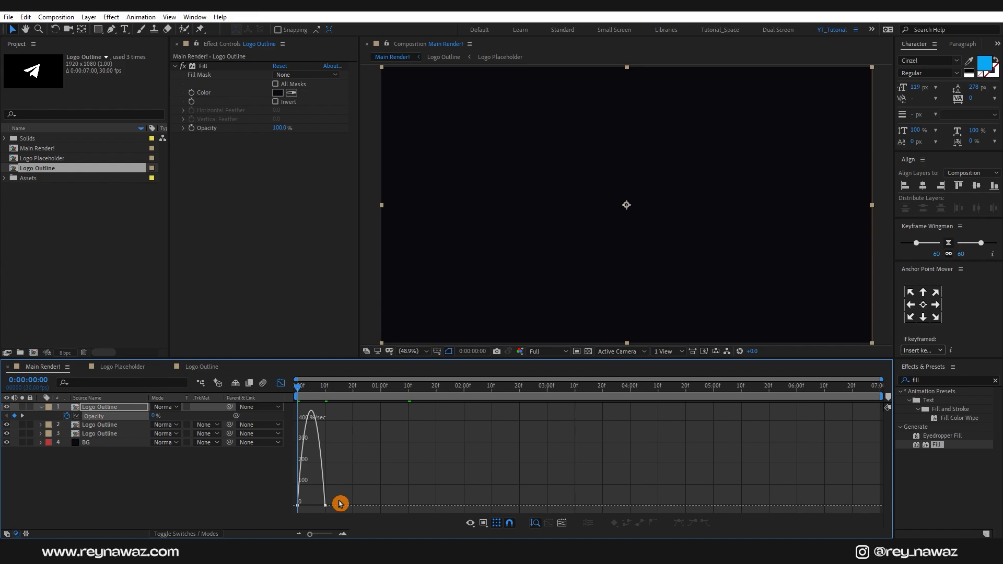
{"action": "left_click_drag", "start_coordinate": [329, 508], "coordinate": [300, 506]}
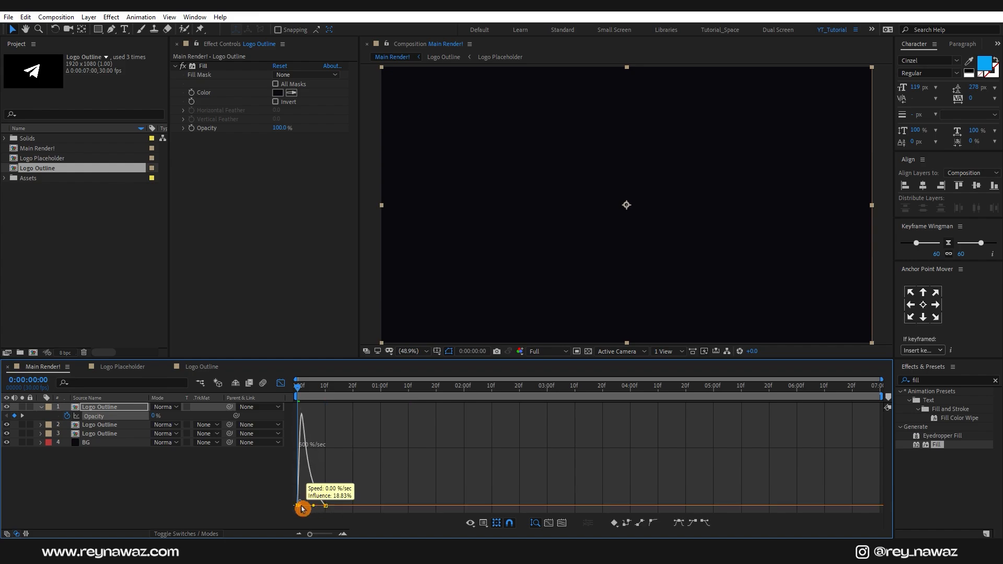
{"action": "left_click", "coordinate": [280, 384]}
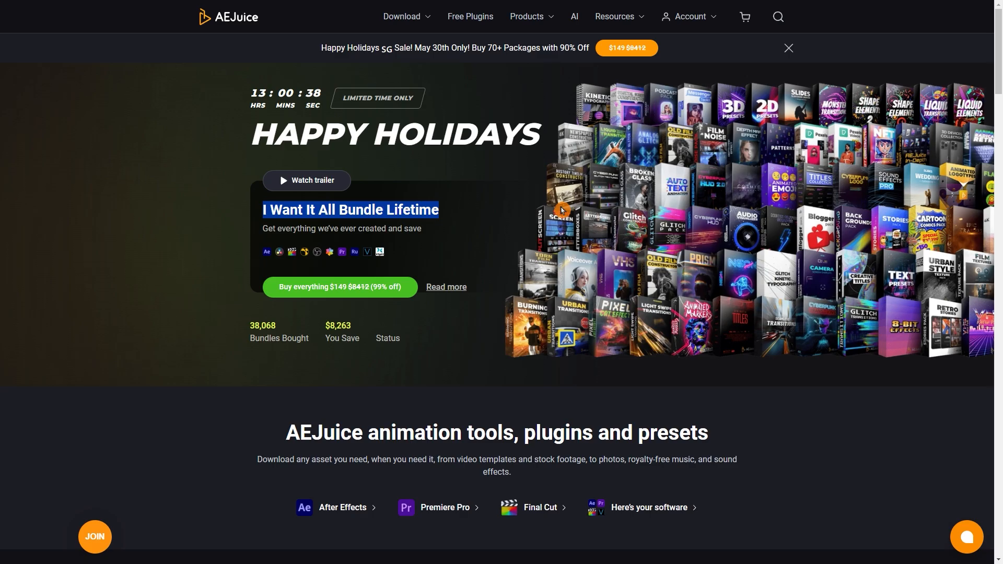
{"action": "scroll", "coordinate": [561, 210], "scroll_direction": "down", "scroll_amount": 8}
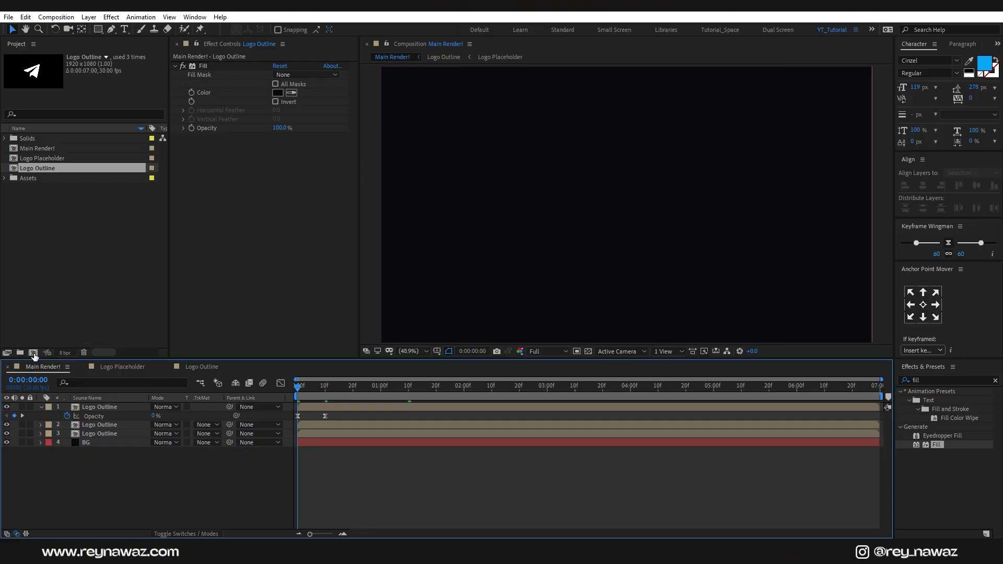
Create a 1920 x 1080, 30 fps, seven-second composition named Logo Glass and place the Logo Outline composition in it
{"action": "left_click", "coordinate": [33, 353]}
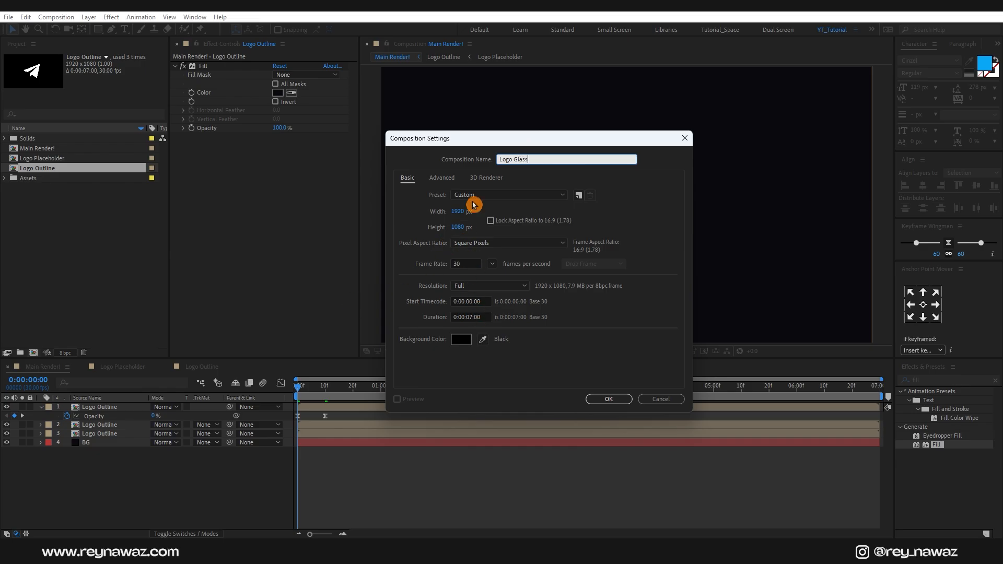
{"action": "type", "text": "Logo Glass"}
{"action": "left_click", "coordinate": [619, 402]}
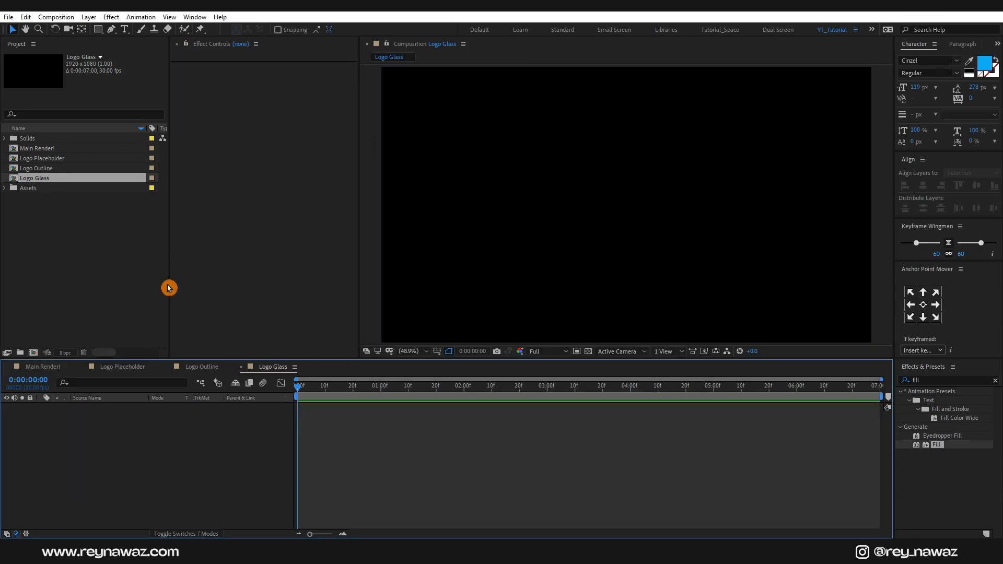
{"action": "left_click_drag", "start_coordinate": [38, 167], "coordinate": [120, 428]}
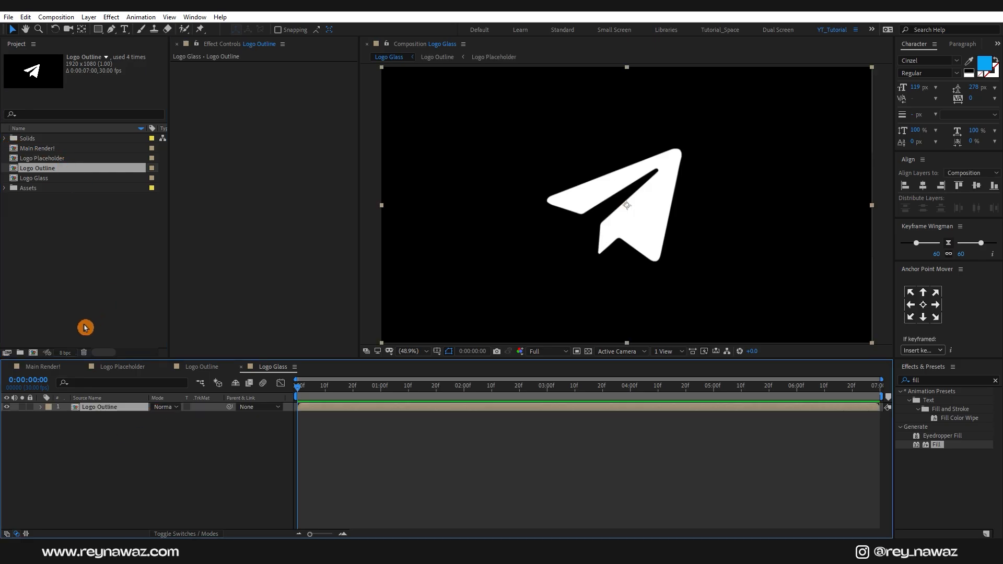
Create a composition named Reflection Map and place Map.jpg from the Assets folder in it, scaled to 72%
{"action": "left_click", "coordinate": [32, 354]}
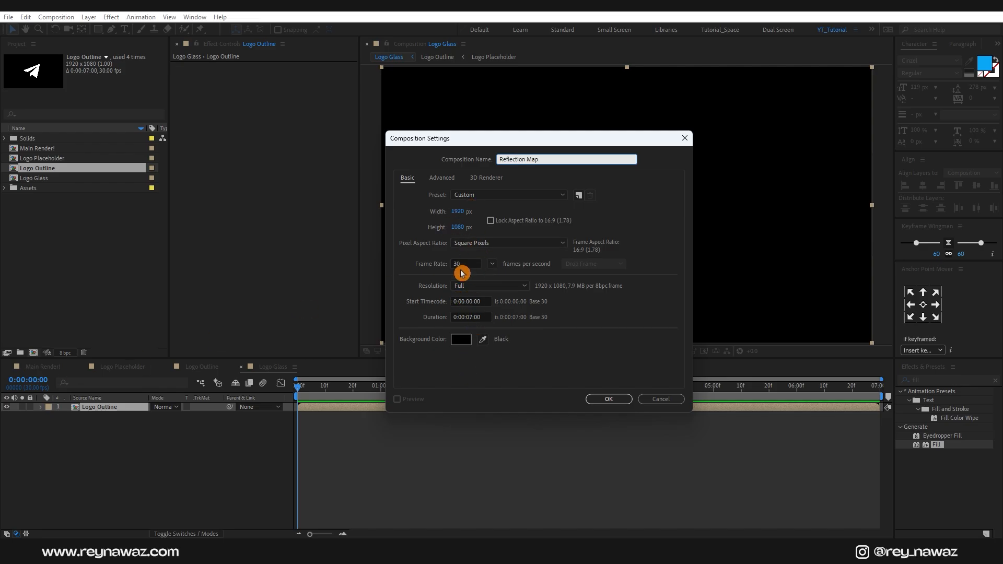
{"action": "left_click", "coordinate": [609, 399]}
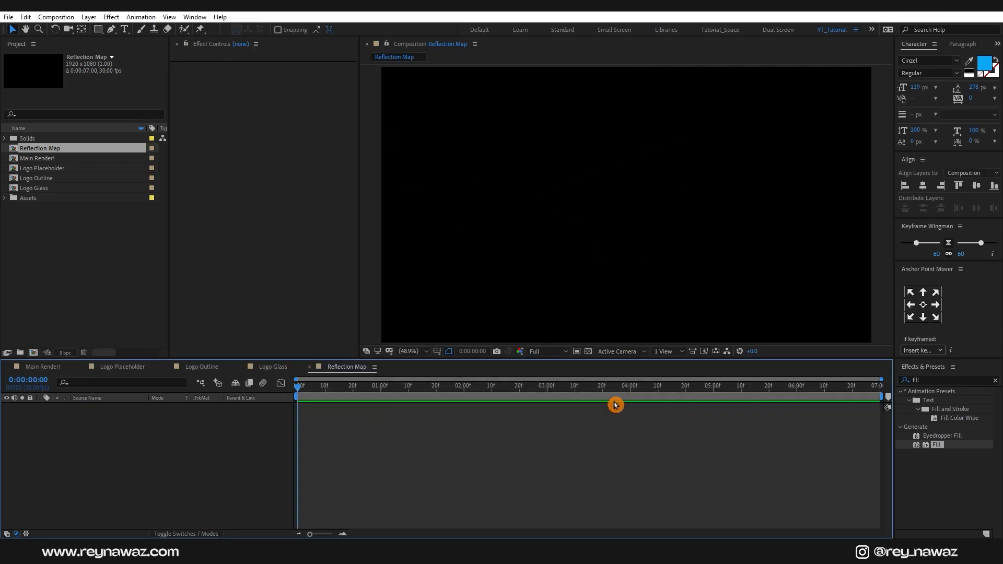
{"action": "left_click", "coordinate": [7, 203]}
{"action": "left_click", "coordinate": [6, 203]}
{"action": "left_click_drag", "start_coordinate": [41, 217], "coordinate": [125, 437]}
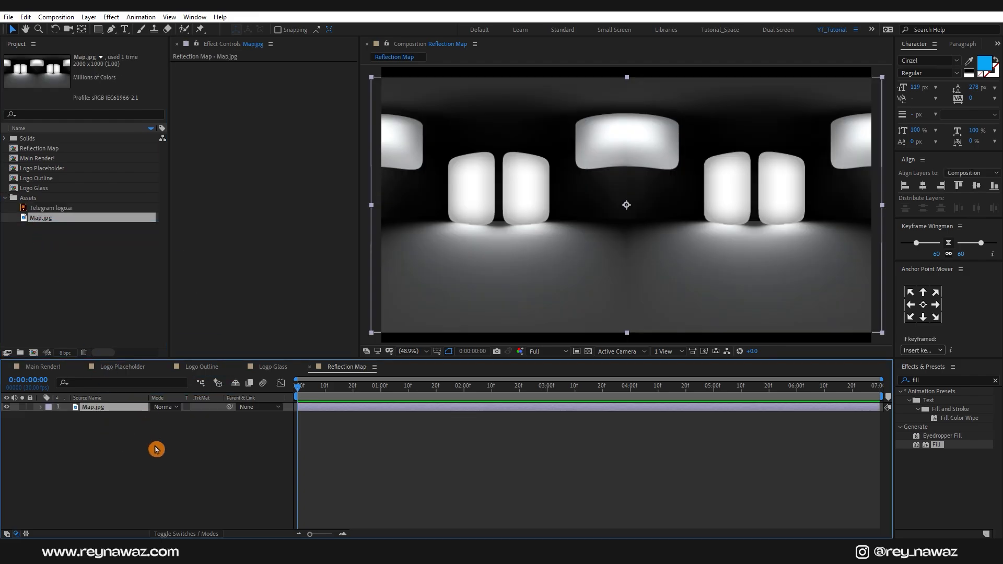
{"action": "left_click_drag", "start_coordinate": [164, 415], "coordinate": [163, 429]}
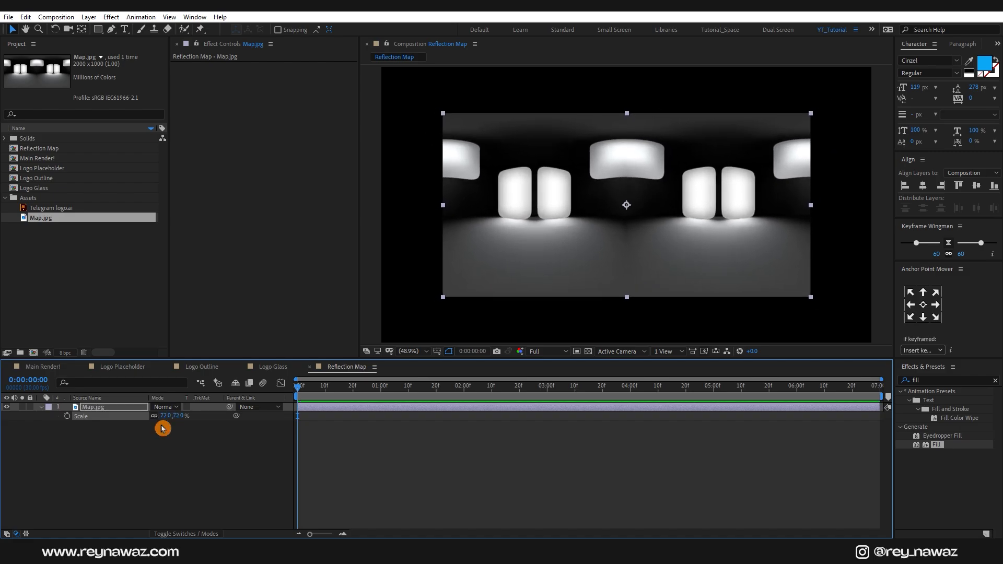
Apply Motion Tile to the Map.jpg layer with Output Width 200 and Mirror Edges enabled
{"action": "left_click", "coordinate": [929, 379]}
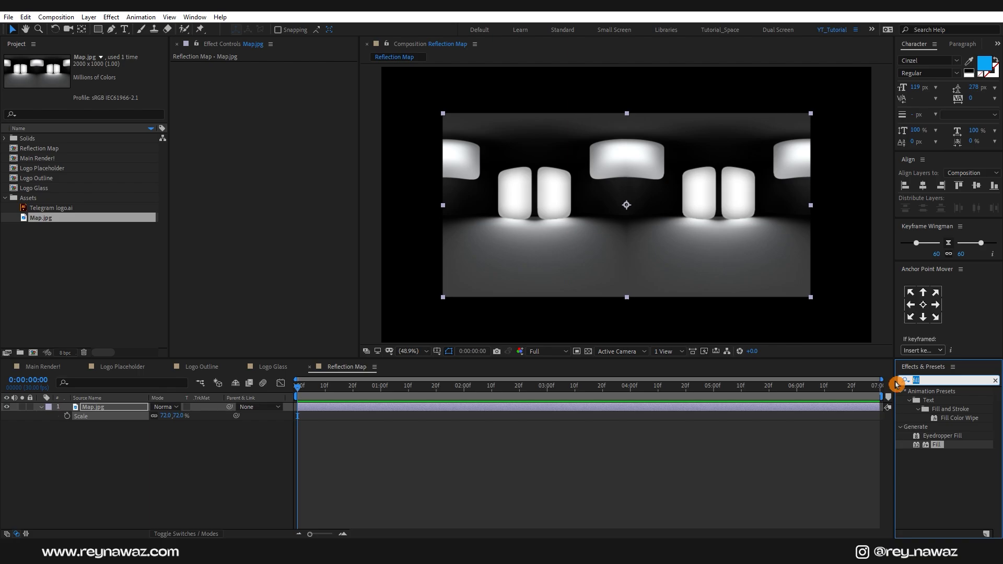
{"action": "type", "text": "motion"}
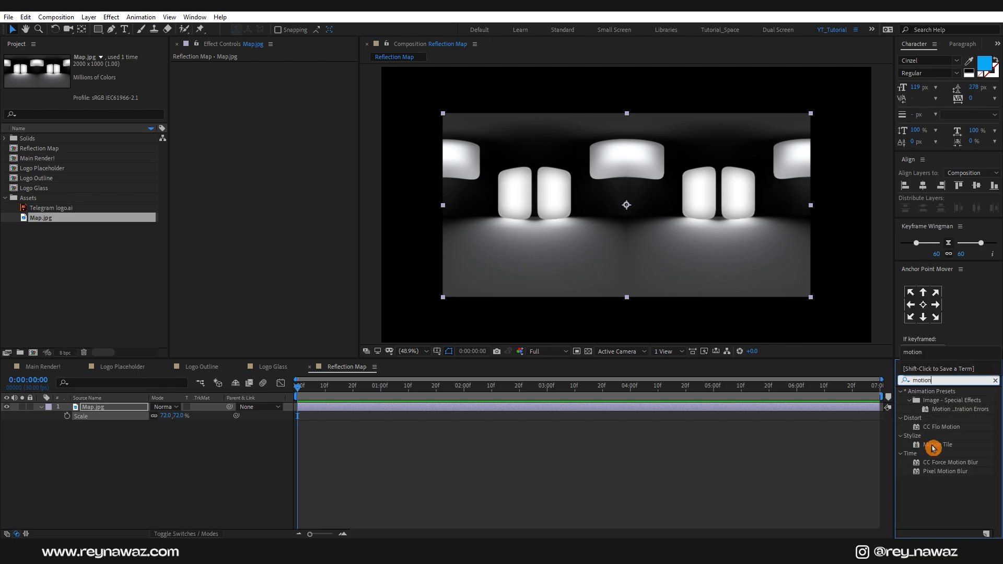
{"action": "left_click_drag", "start_coordinate": [933, 449], "coordinate": [283, 283]}
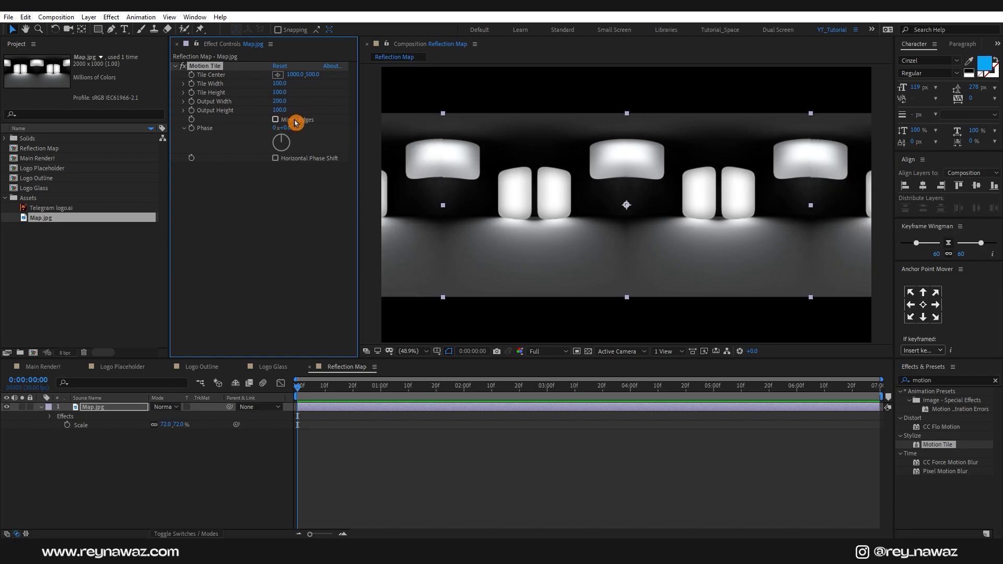
{"action": "left_click", "coordinate": [276, 120]}
Keyframe Motion Tile's Tile Center at 0:00:00:00, and shift it horizontally to -345.1, 500.0 at 0:00:06:29
{"action": "left_click_drag", "start_coordinate": [334, 388], "coordinate": [251, 410]}
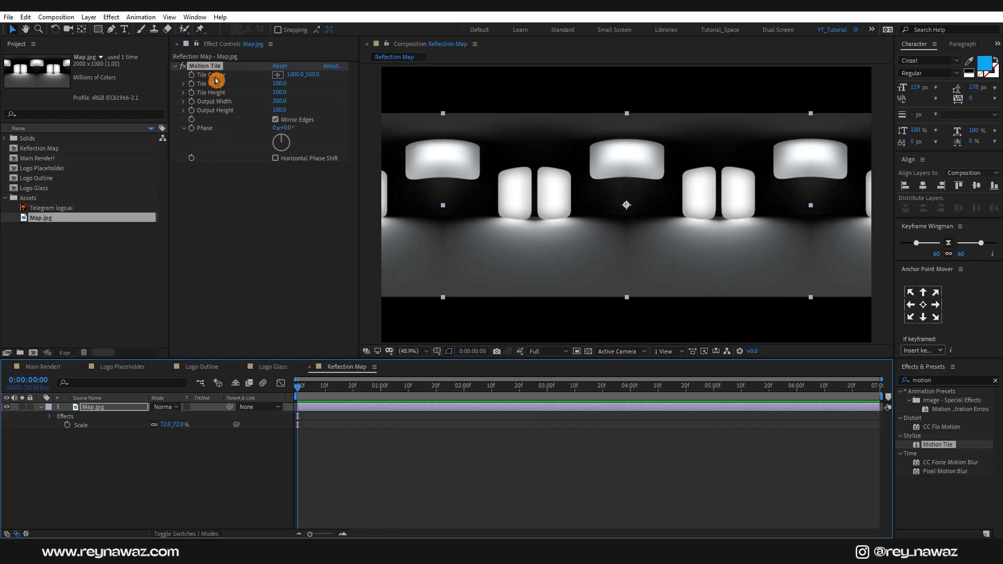
{"action": "left_click", "coordinate": [192, 76]}
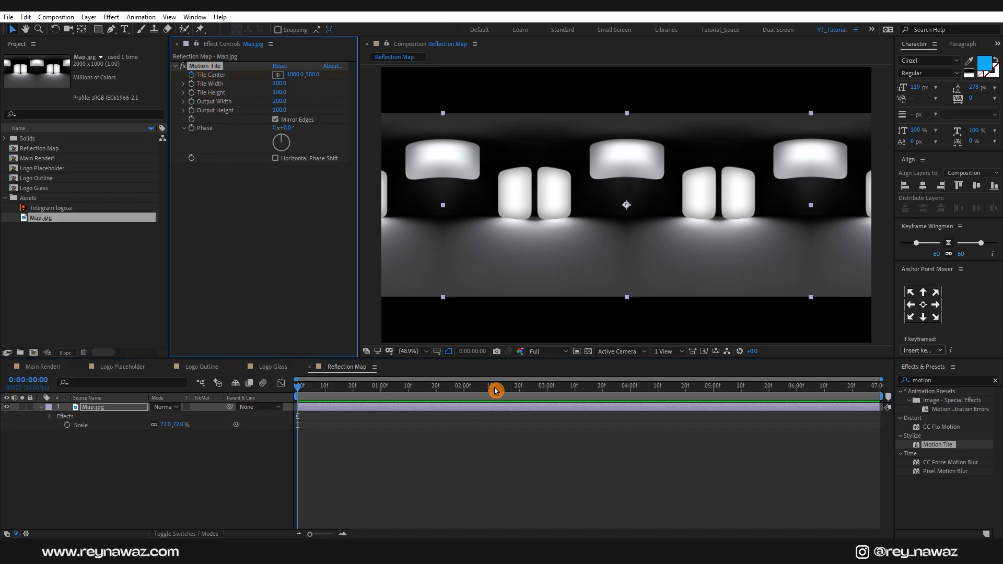
{"action": "left_click_drag", "start_coordinate": [495, 390], "coordinate": [896, 407]}
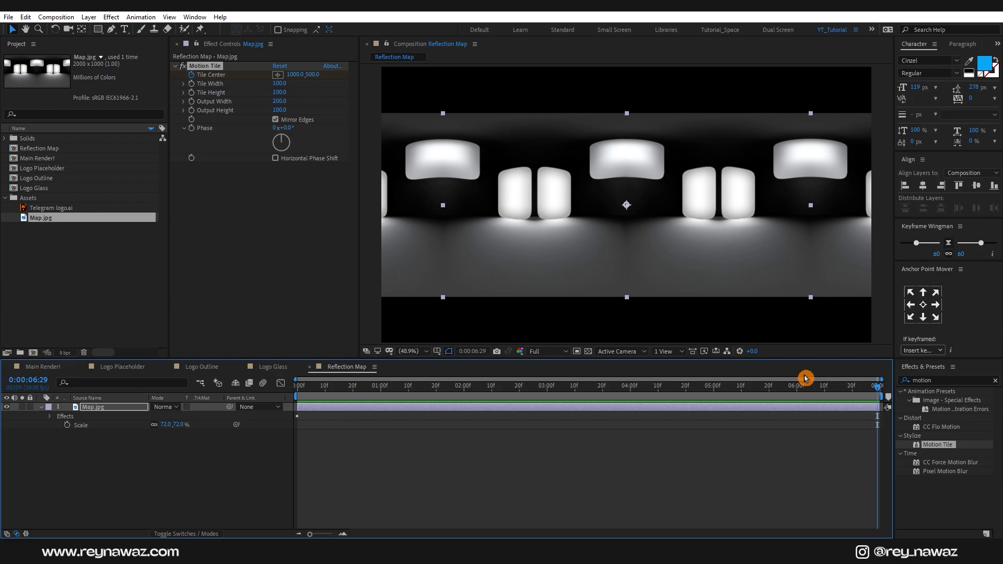
{"action": "left_click_drag", "start_coordinate": [296, 77], "coordinate": [100, 102]}
{"action": "left_click_drag", "start_coordinate": [402, 209], "coordinate": [380, 209]}
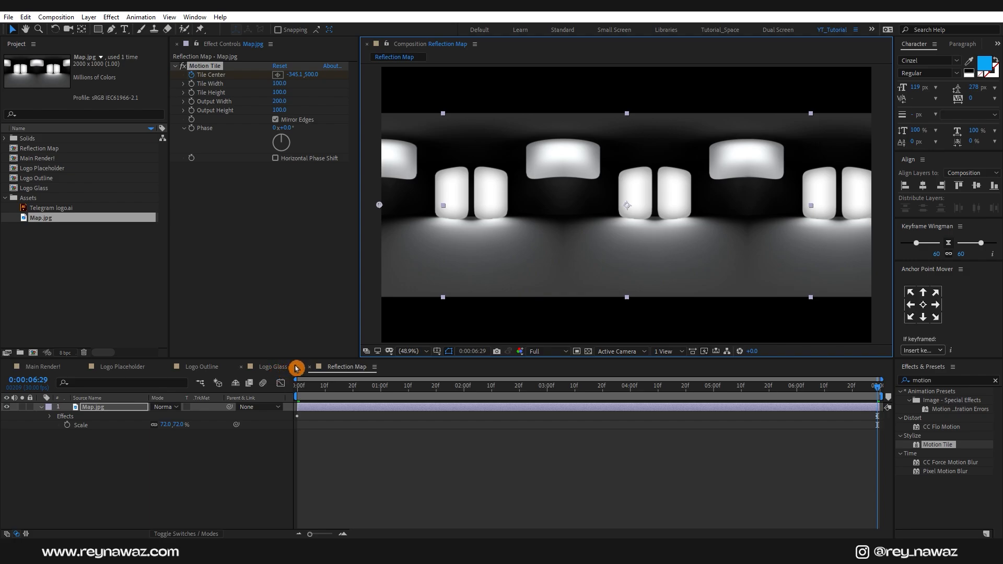
Place Reflection Map below Logo Outline in the Logo Glass composition and set its track matte to Alpha Matte "Logo Outline"
{"action": "left_click", "coordinate": [281, 372]}
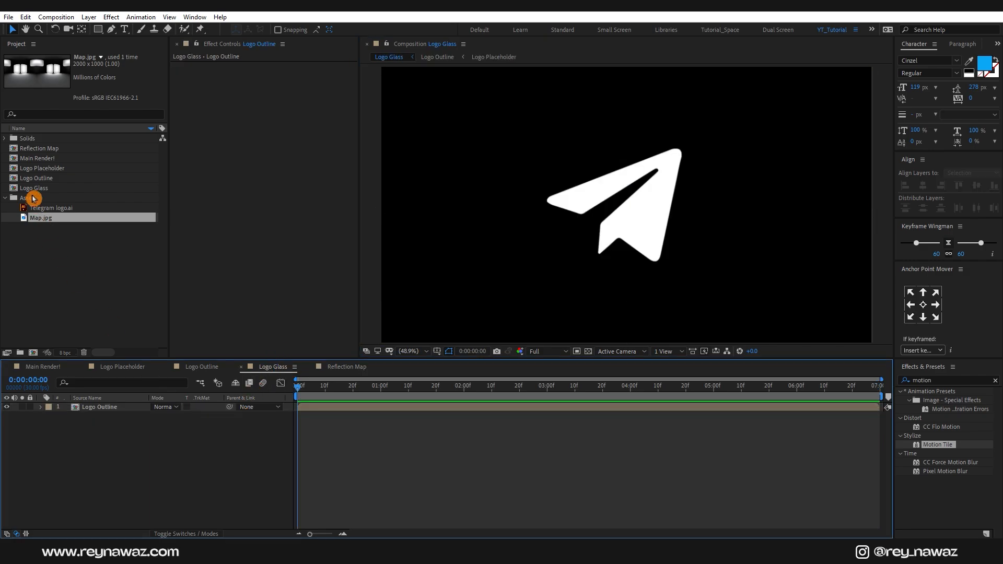
{"action": "left_click_drag", "start_coordinate": [45, 148], "coordinate": [117, 414]}
{"action": "left_click", "coordinate": [207, 403]}
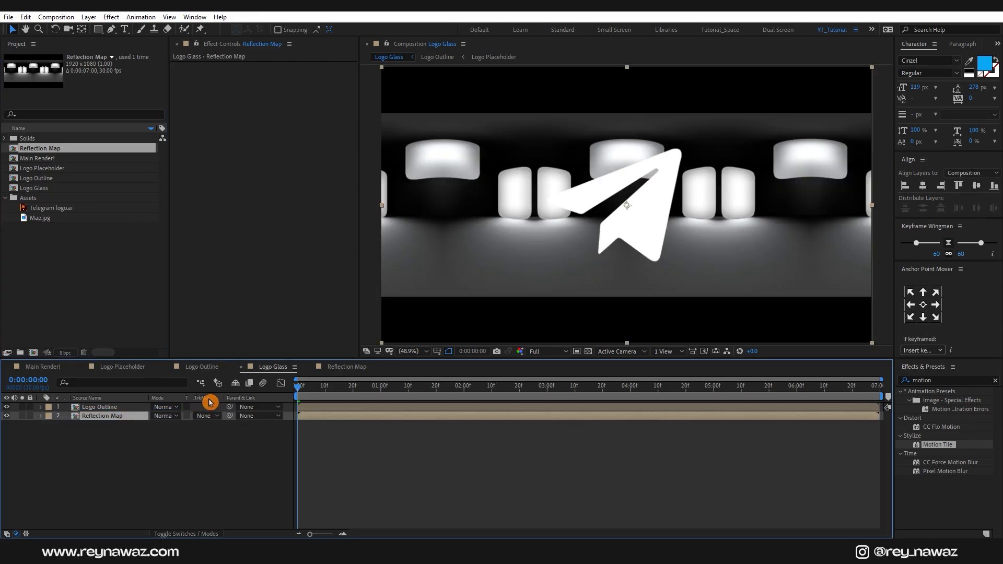
{"action": "left_click", "coordinate": [208, 415]}
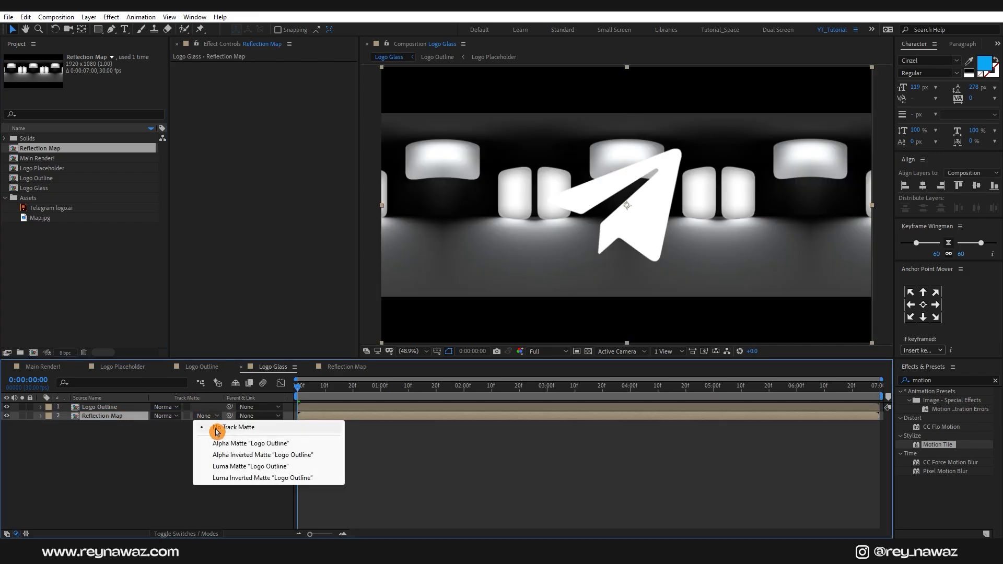
{"action": "left_click", "coordinate": [259, 448]}
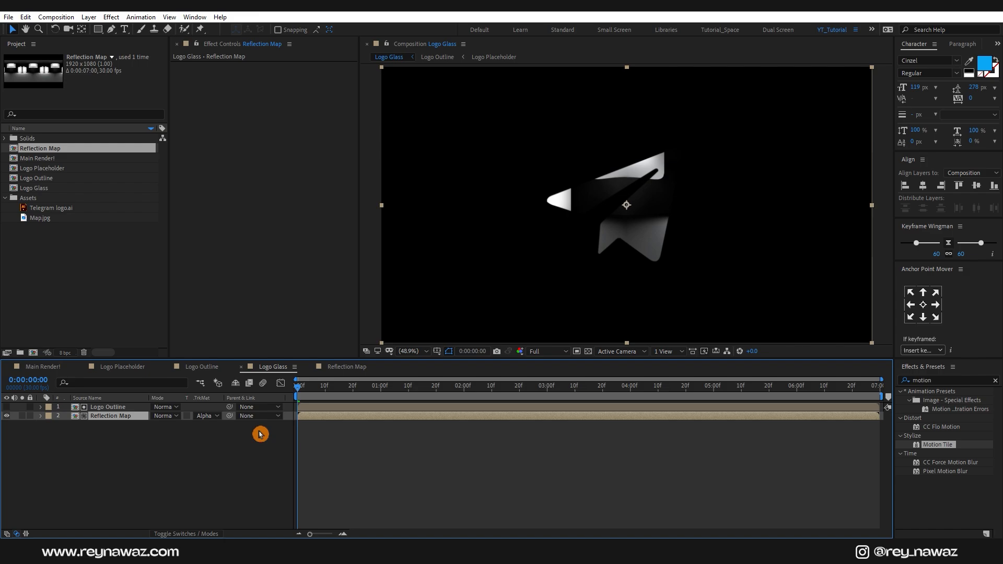
Apply the CC Glass effect to the Reflection Map layer
{"action": "left_click", "coordinate": [914, 380]}
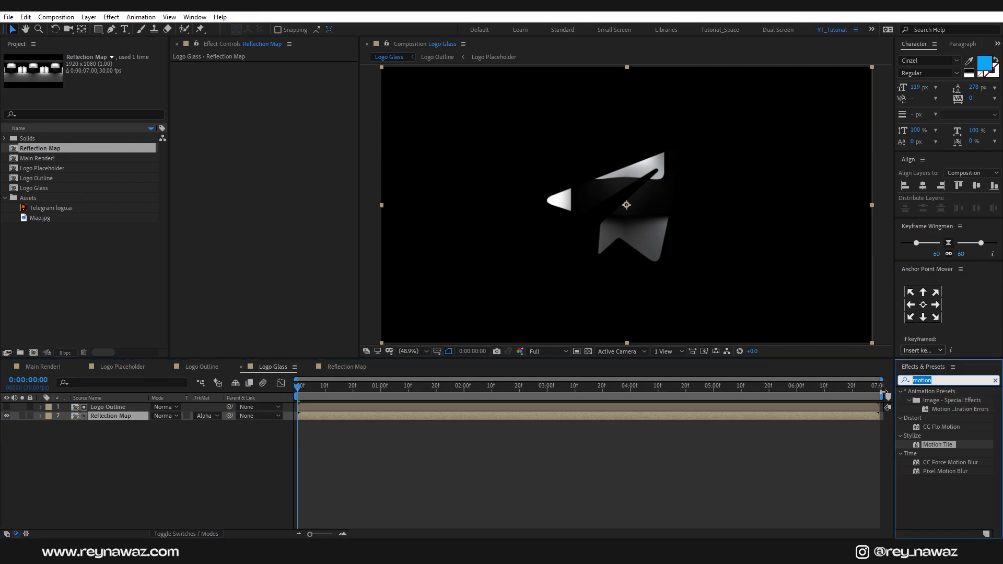
{"action": "type", "text": "cc glas"}
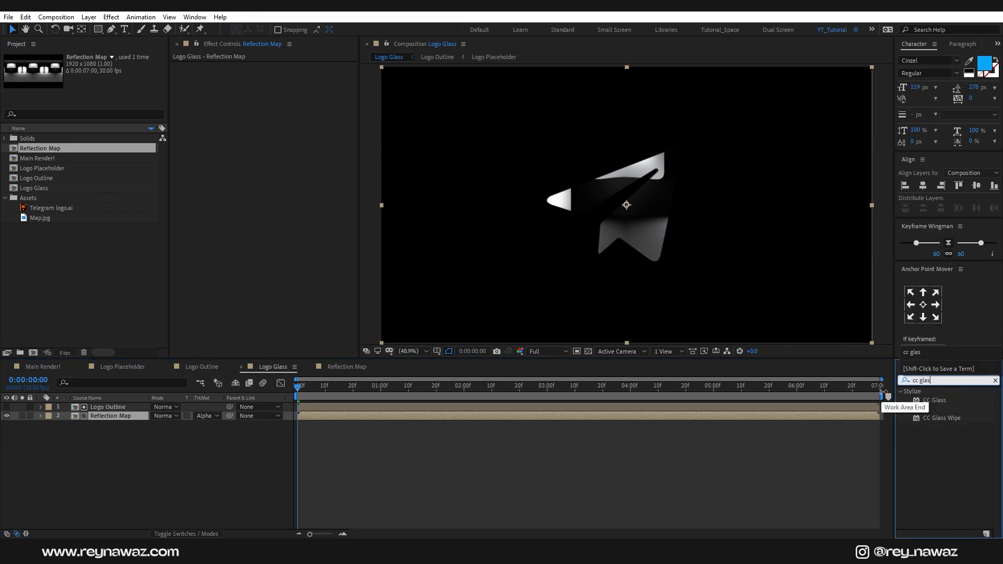
{"action": "left_click_drag", "start_coordinate": [934, 400], "coordinate": [883, 397]}
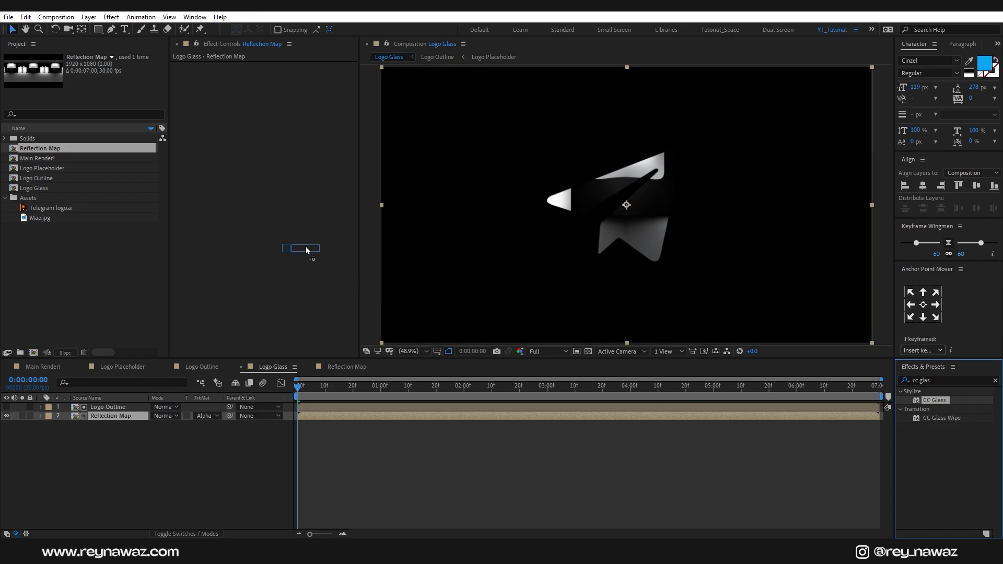
{"action": "left_click_drag", "start_coordinate": [305, 246], "coordinate": [305, 246]}
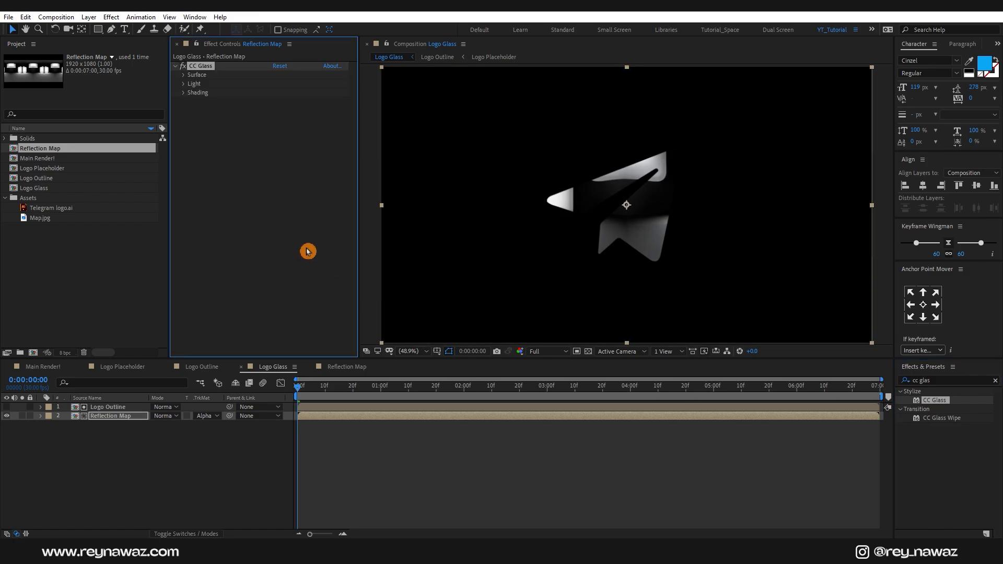
Set CC Glass's Bump Map to the Logo Outline layer, with Softness 100, Height 70 and Displacement -100
{"action": "left_click", "coordinate": [184, 76]}
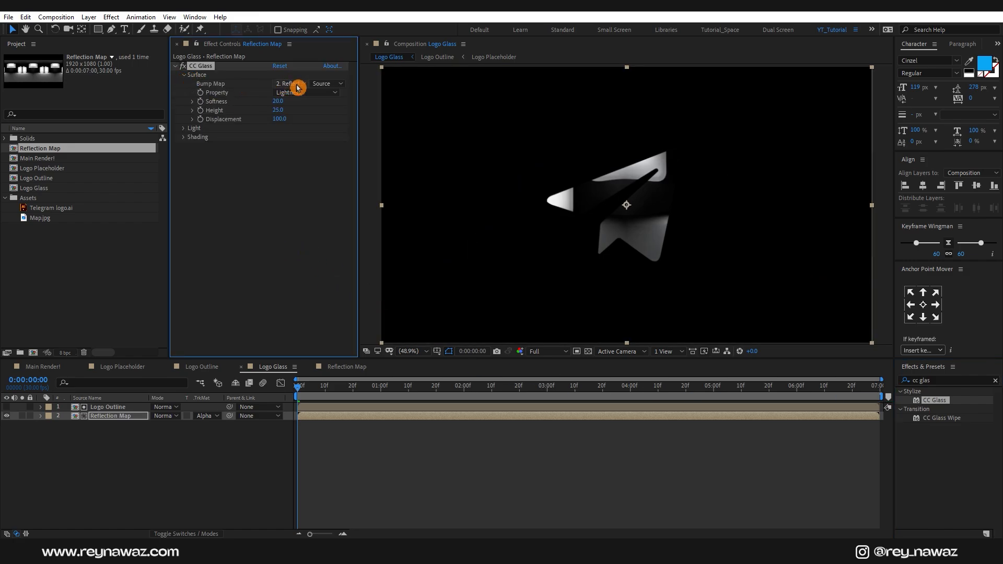
{"action": "left_click", "coordinate": [291, 84]}
{"action": "left_click", "coordinate": [332, 114]}
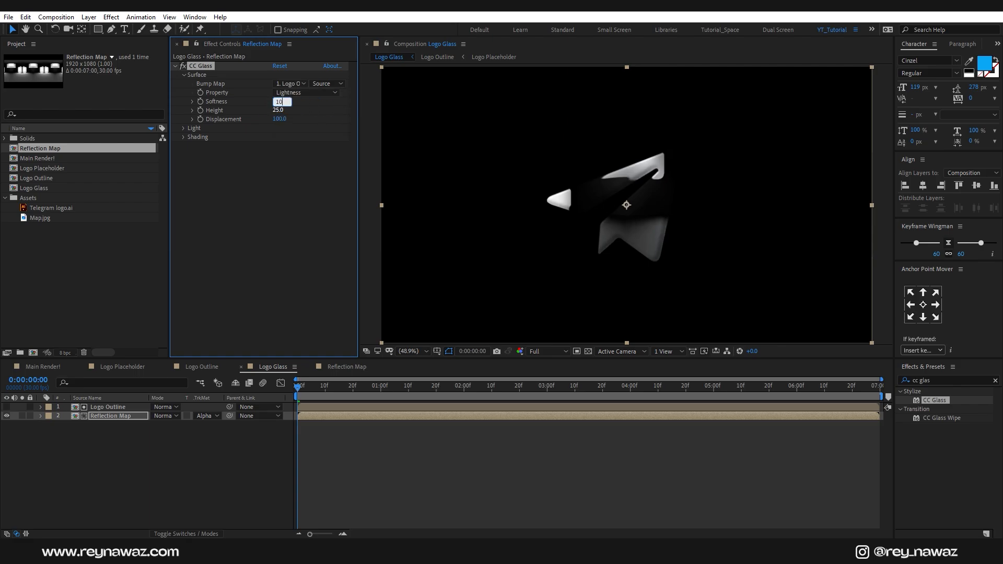
{"action": "key", "text": "Return"}
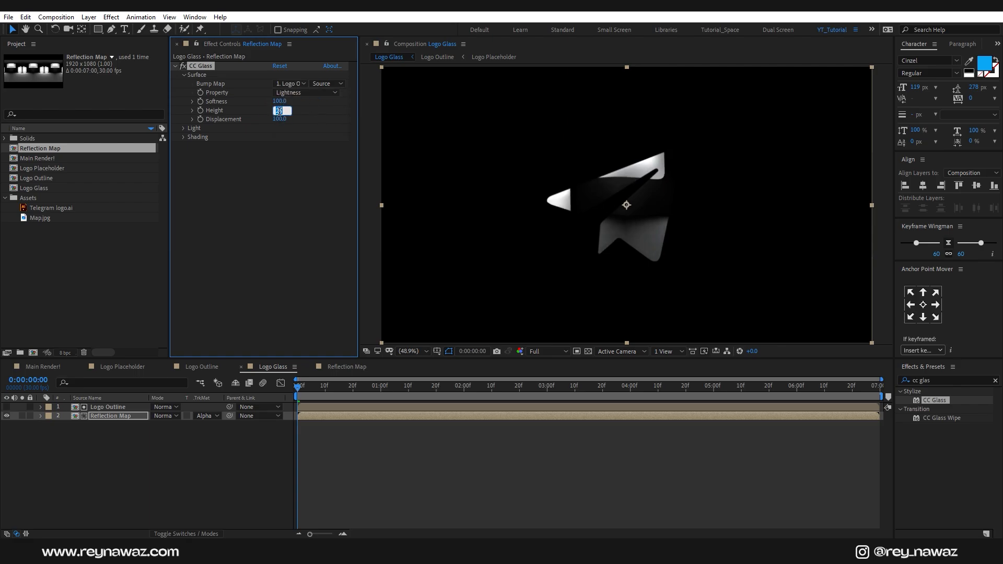
{"action": "type", "text": "70"}
{"action": "left_click", "coordinate": [290, 119]}
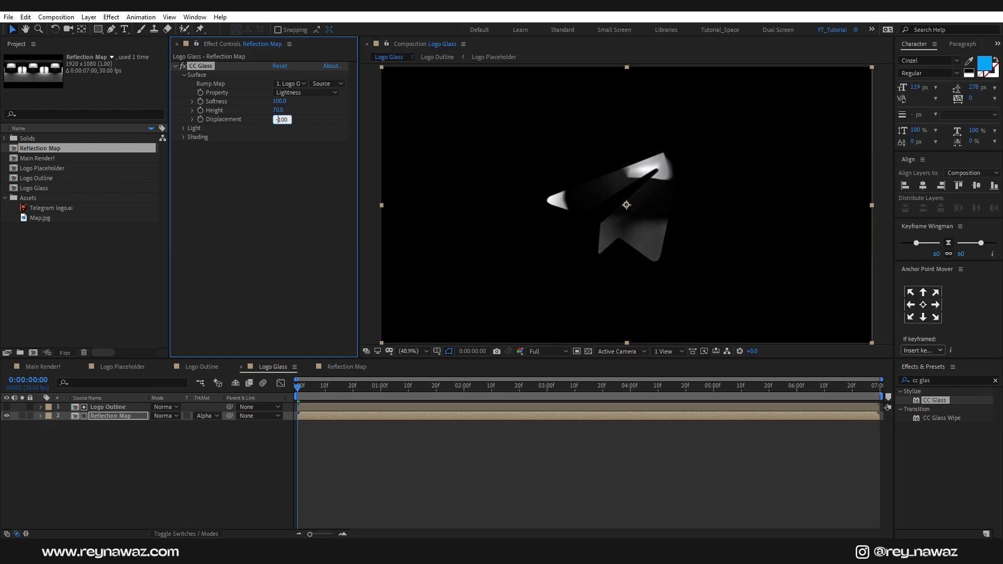
{"action": "key", "text": "Return"}
Apply CC Blobbylize to the Reflection Map layer with Blob Layer set to Logo Outline, Softness 17 and Cut Away 13
{"action": "left_click", "coordinate": [941, 378]}
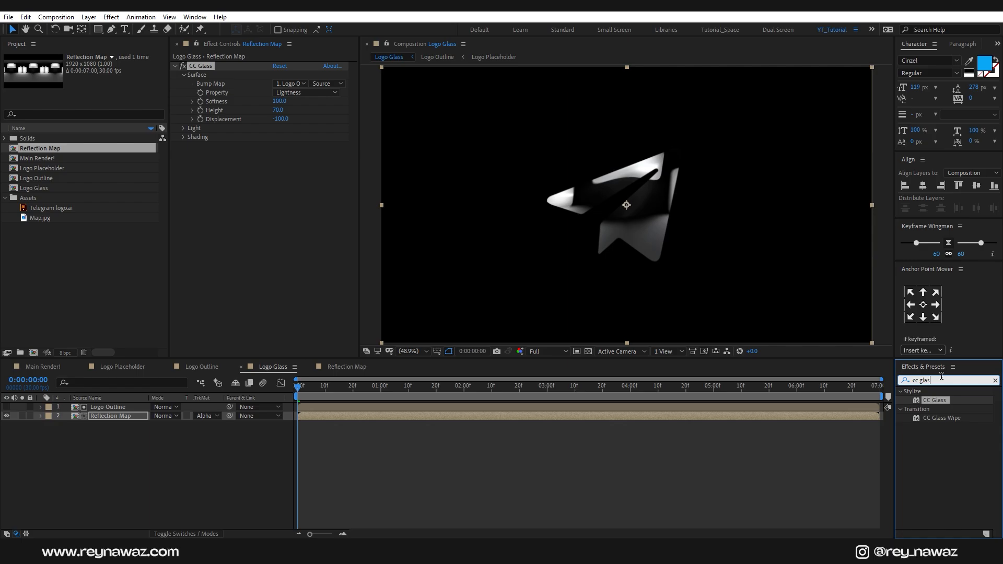
{"action": "type", "text": "cc blo"}
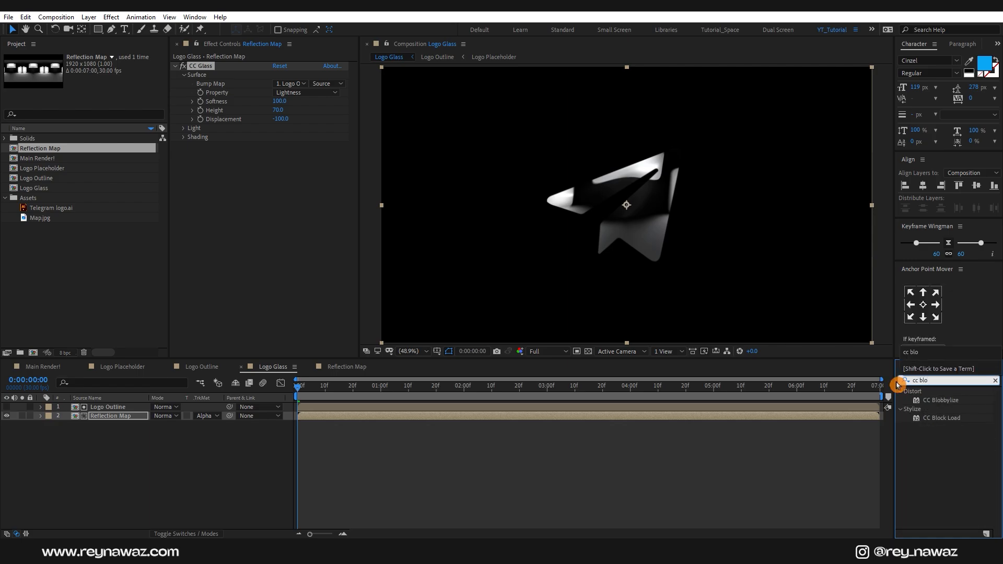
{"action": "left_click_drag", "start_coordinate": [941, 401], "coordinate": [314, 253]}
{"action": "left_click", "coordinate": [183, 156]}
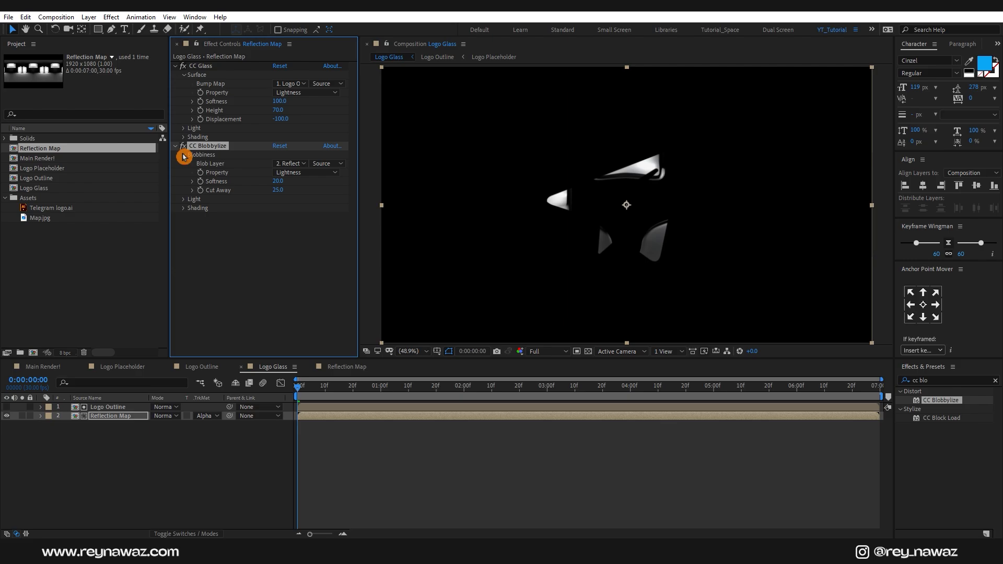
{"action": "left_click", "coordinate": [290, 164]}
{"action": "left_click", "coordinate": [319, 192]}
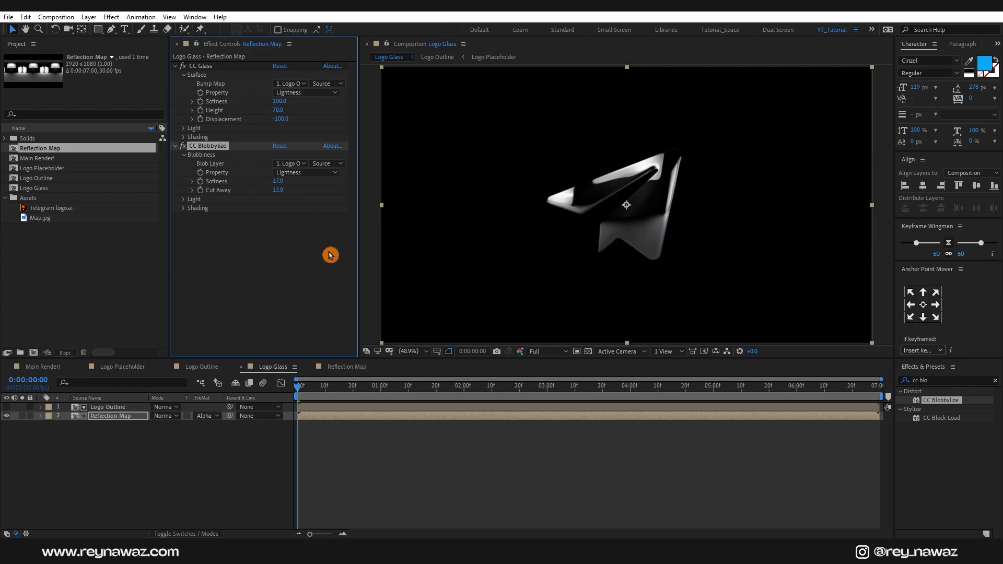
Keyframe Reflection Map's Opacity at 100% at 0:00:02:00 and 0% at 0:00:03:00
{"action": "left_click", "coordinate": [465, 396]}
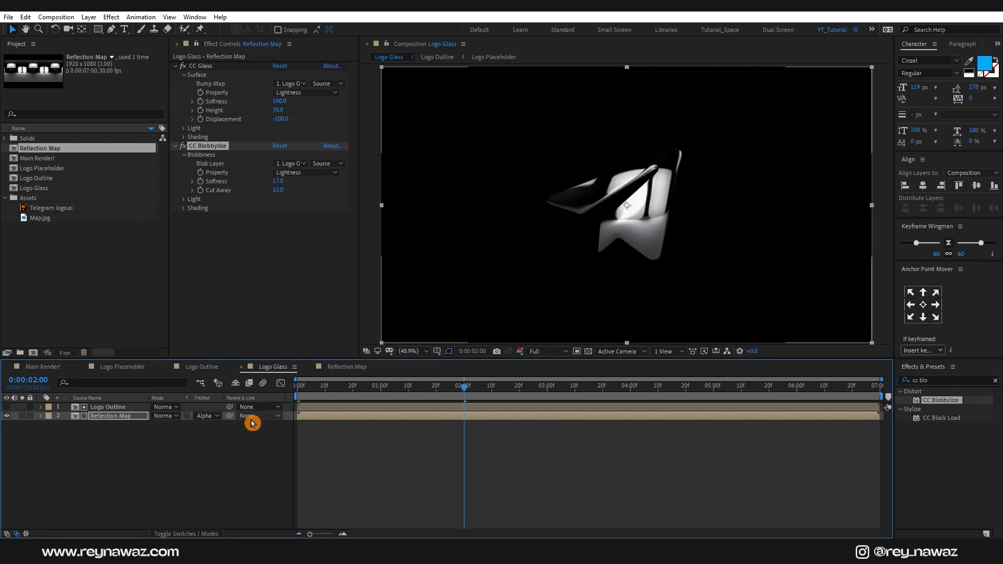
{"action": "left_click", "coordinate": [134, 418]}
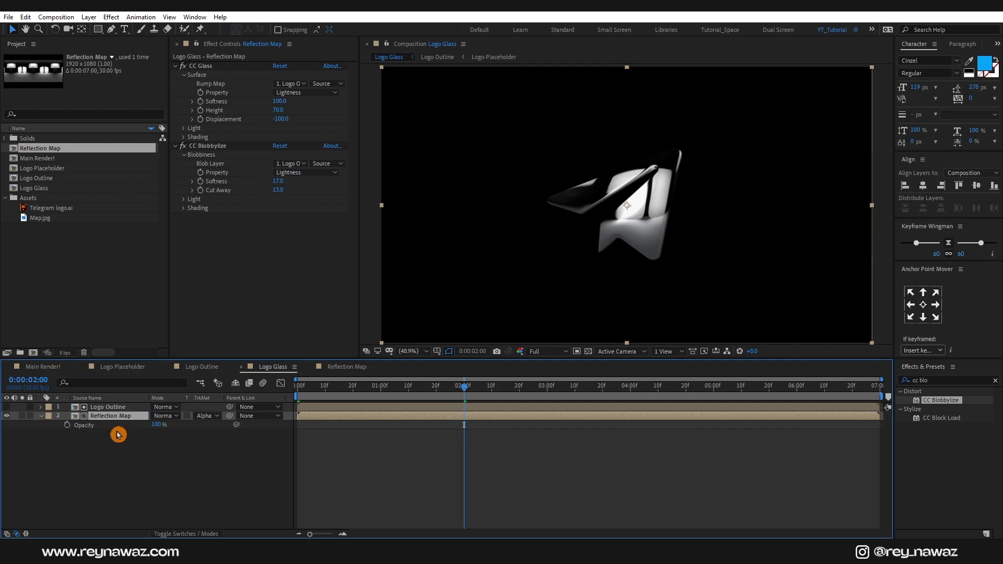
{"action": "left_click", "coordinate": [67, 425]}
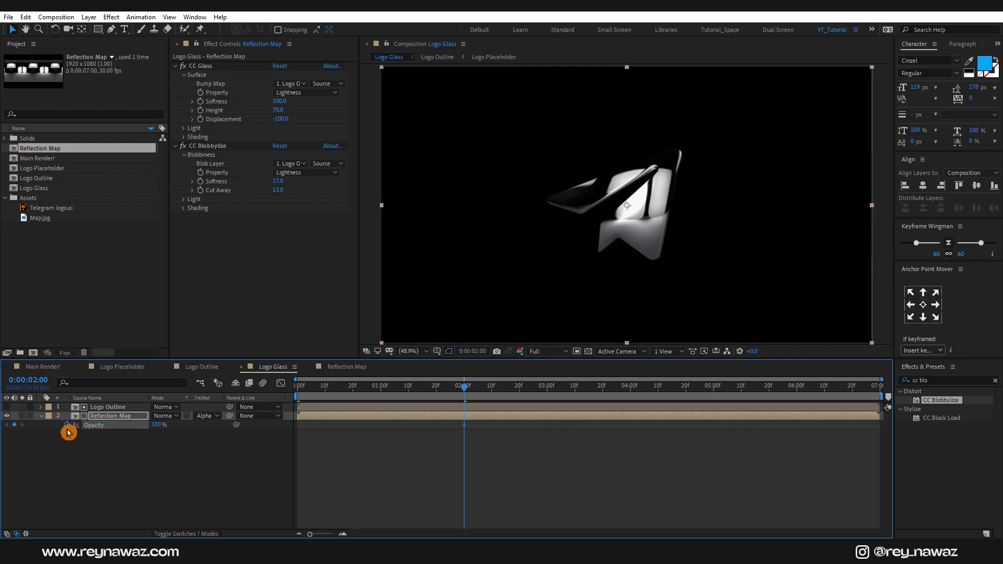
{"action": "left_click", "coordinate": [548, 394]}
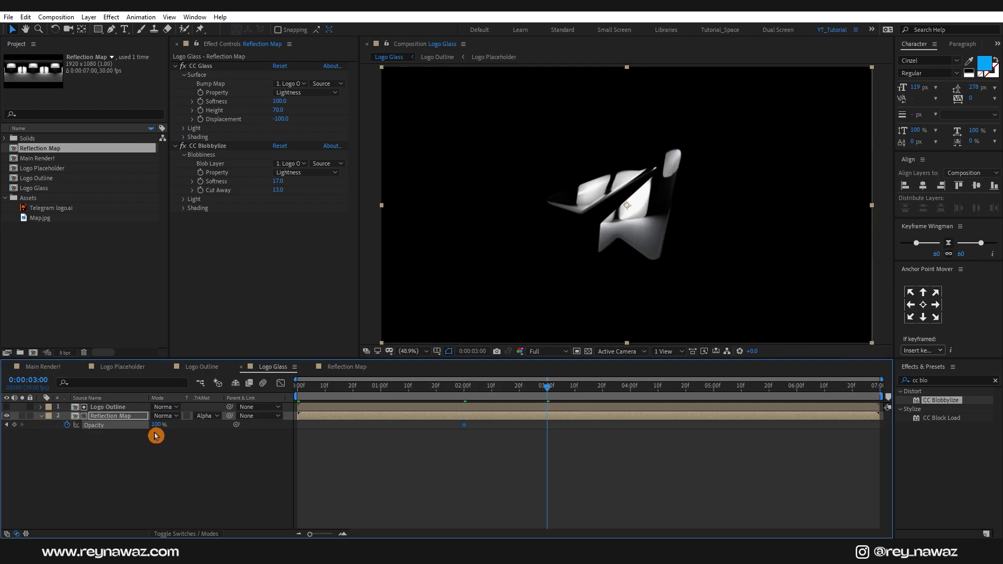
{"action": "left_click_drag", "start_coordinate": [158, 429], "coordinate": [19, 449]}
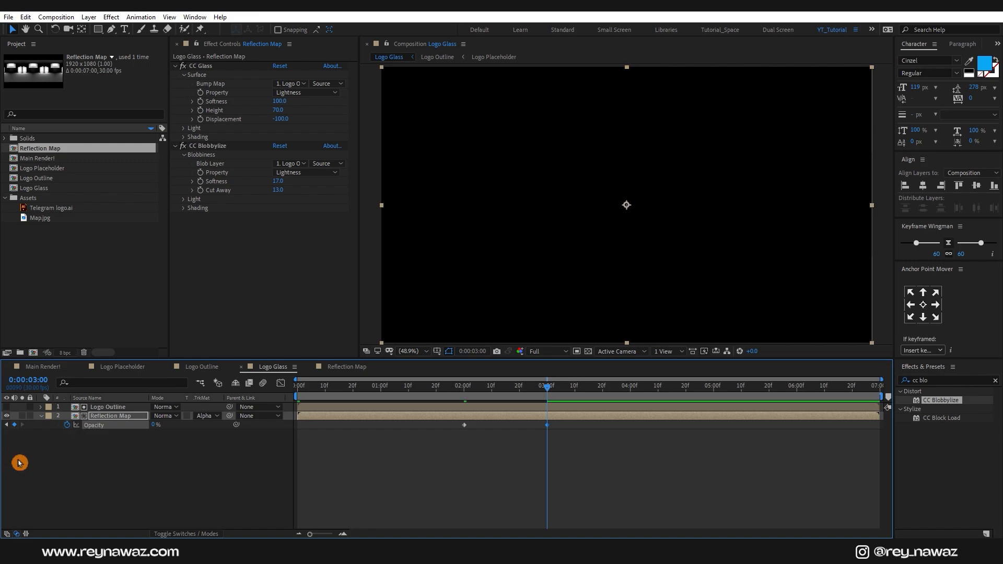
Apply Easy Ease to both Opacity keyframes of the Reflection Map layer
{"action": "left_click", "coordinate": [521, 428]}
{"action": "left_click_drag", "start_coordinate": [556, 422], "coordinate": [436, 446]}
{"action": "right_click", "coordinate": [465, 426]}
{"action": "mouse_move", "coordinate": [493, 415]}
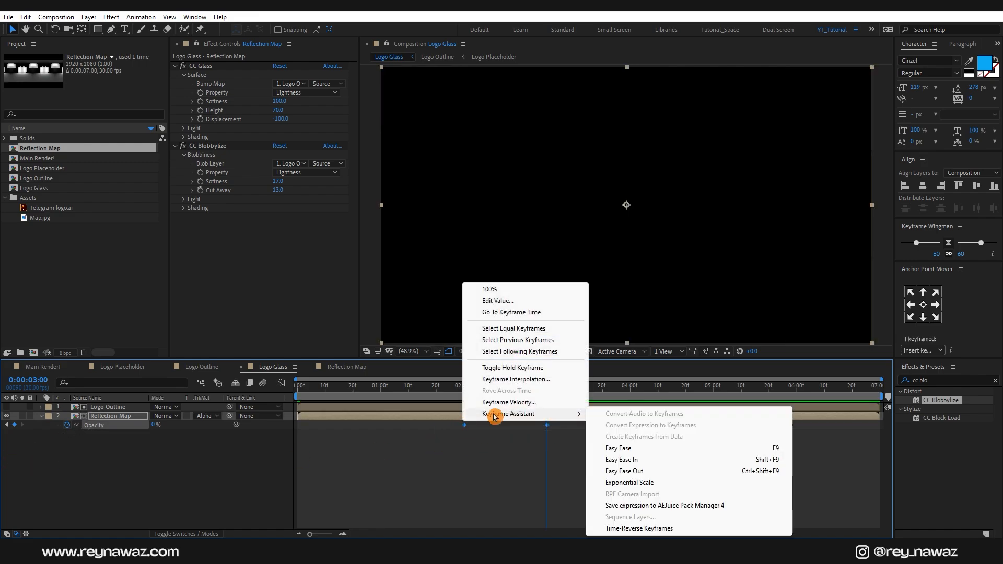
{"action": "left_click", "coordinate": [635, 448]}
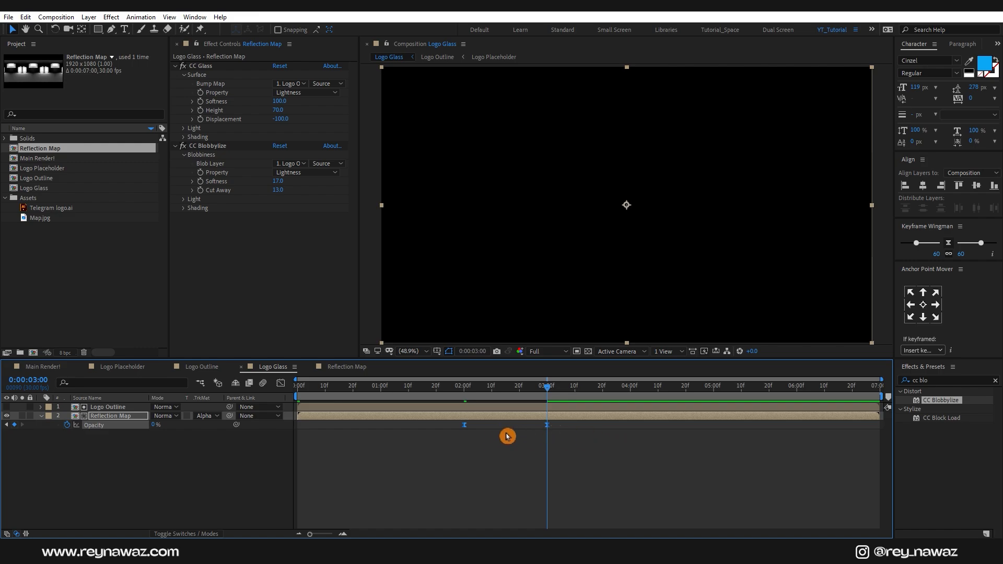
Lengthen the incoming ease of the final Opacity keyframe in the speed graph so the fade slows toward its end
{"action": "left_click", "coordinate": [281, 383]}
{"action": "left_click", "coordinate": [537, 409]}
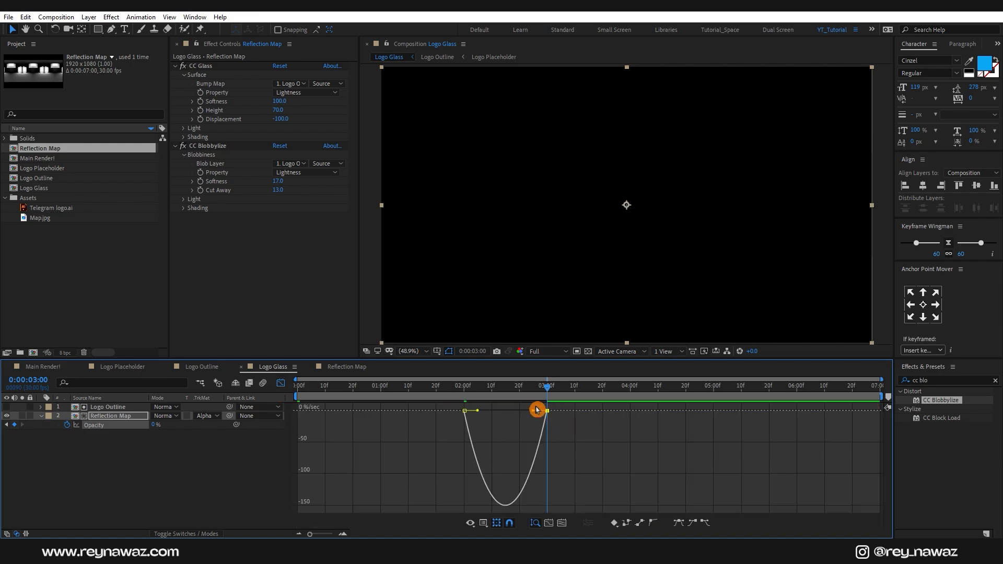
{"action": "left_click_drag", "start_coordinate": [534, 413], "coordinate": [495, 414]}
{"action": "left_click", "coordinate": [280, 383]}
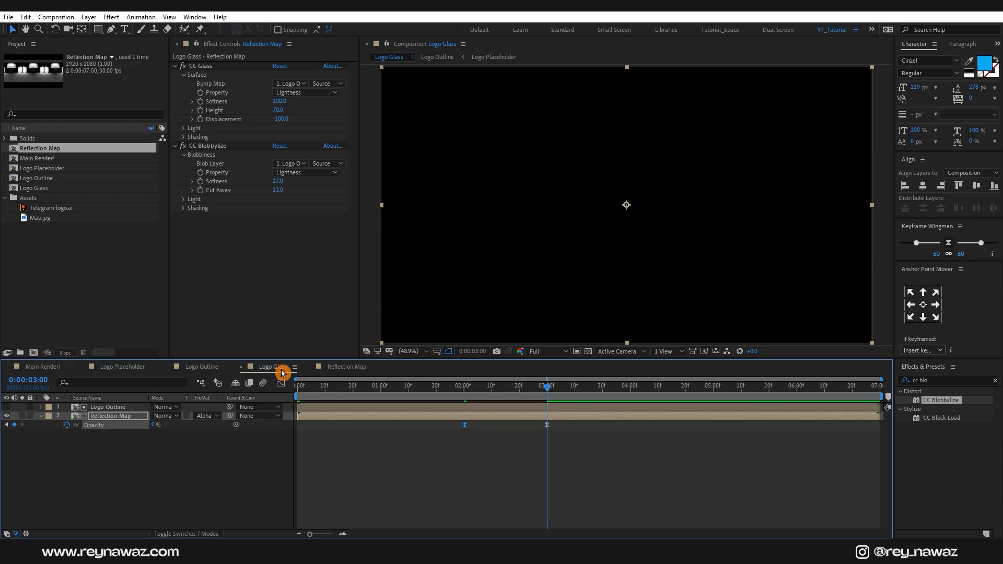
Create a 1920 x 1080, 30 fps, seven-second composition named Glass_Effect
{"action": "left_click", "coordinate": [44, 367]}
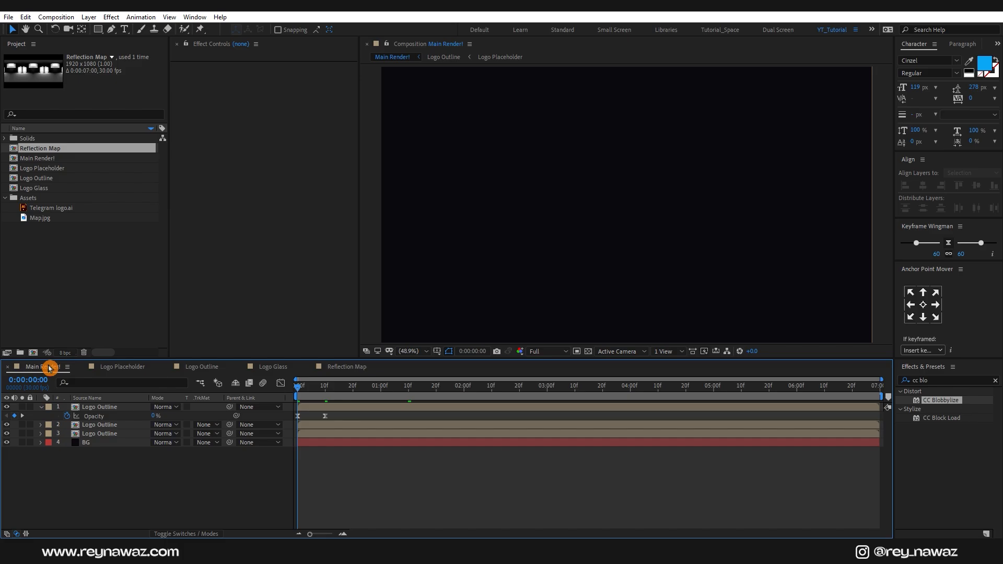
{"action": "left_click", "coordinate": [32, 353]}
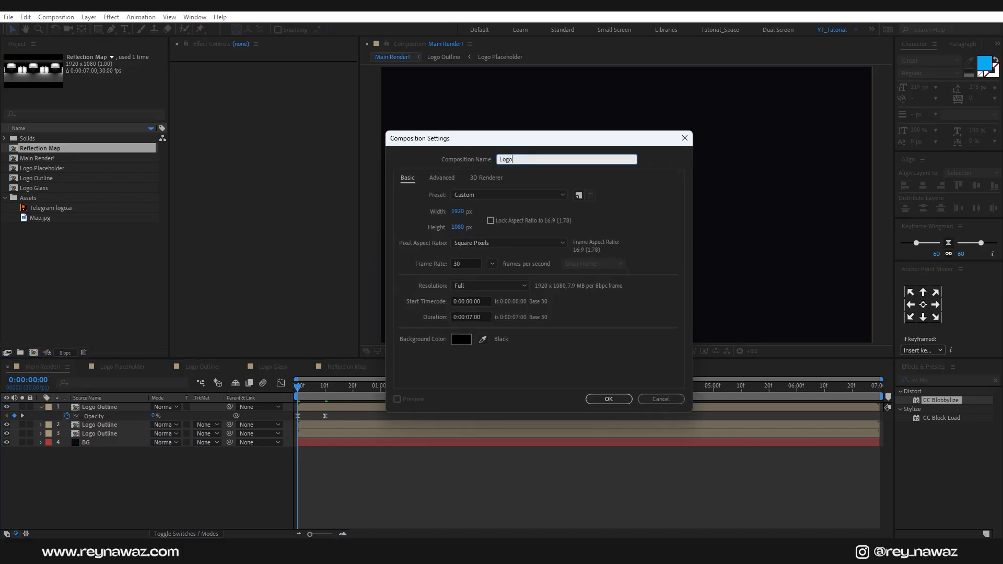
{"action": "type", "text": "Glass_Effect"}
{"action": "left_click", "coordinate": [606, 399]}
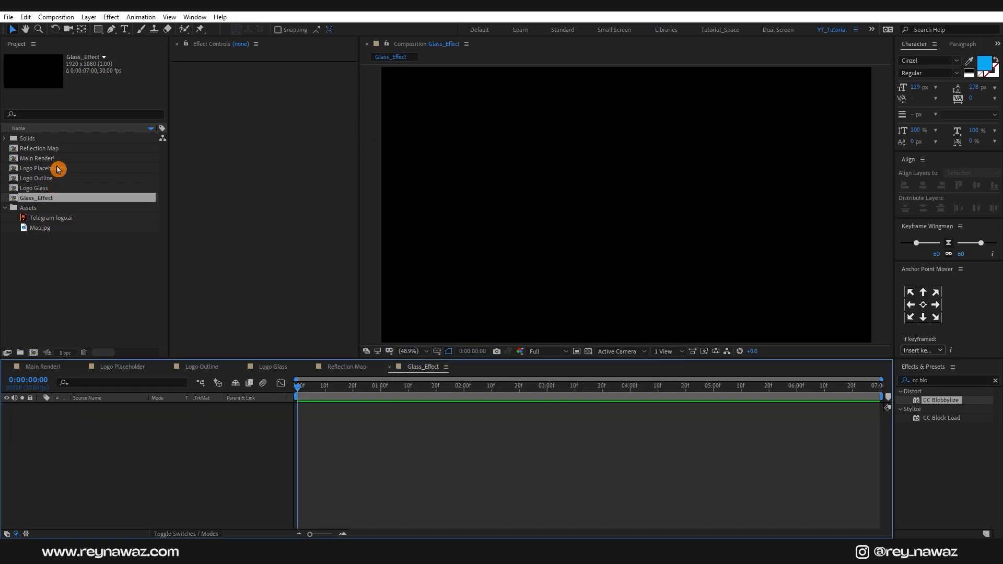
Add Logo Placeholder to Glass_Effect with Logo Glass above it, and set Logo Glass's blending mode to Add
{"action": "left_click_drag", "start_coordinate": [58, 171], "coordinate": [105, 412]}
{"action": "left_click", "coordinate": [44, 189]}
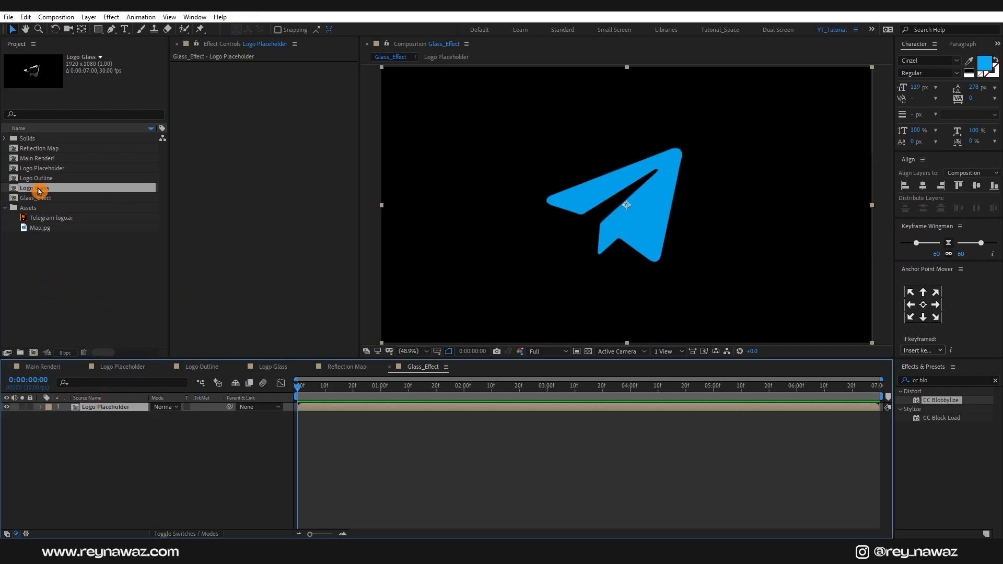
{"action": "left_click_drag", "start_coordinate": [39, 190], "coordinate": [96, 412]}
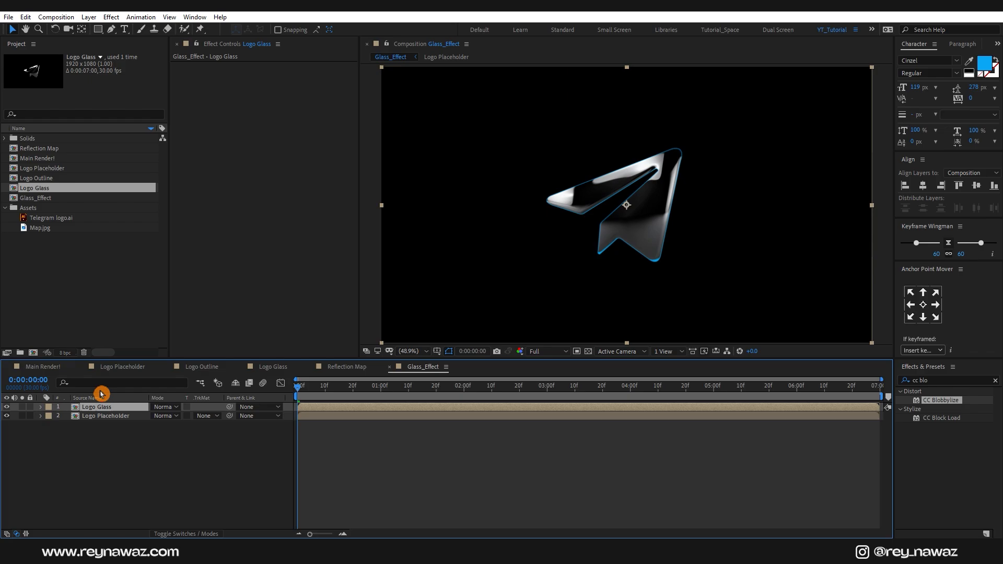
{"action": "left_click", "coordinate": [168, 408]}
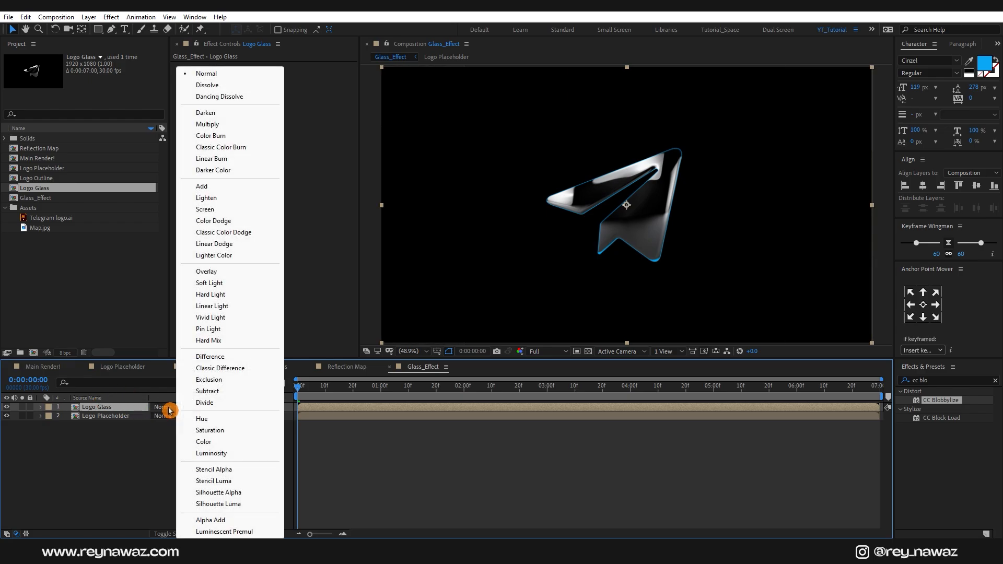
{"action": "left_click", "coordinate": [218, 187]}
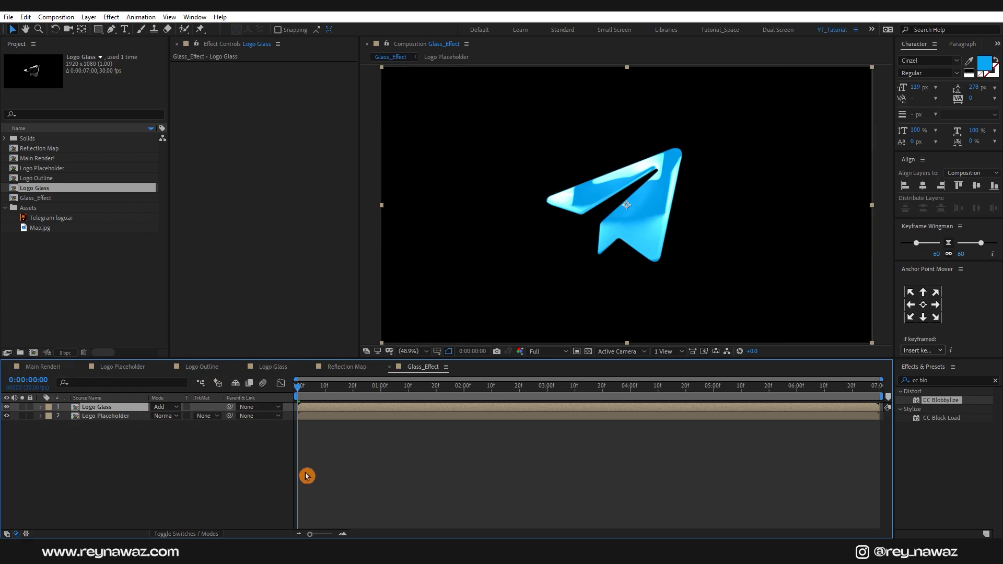
Add an adjustment layer on top of Glass_Effect and name it Light Brust
{"action": "right_click", "coordinate": [137, 460]}
{"action": "mouse_move", "coordinate": [251, 338]}
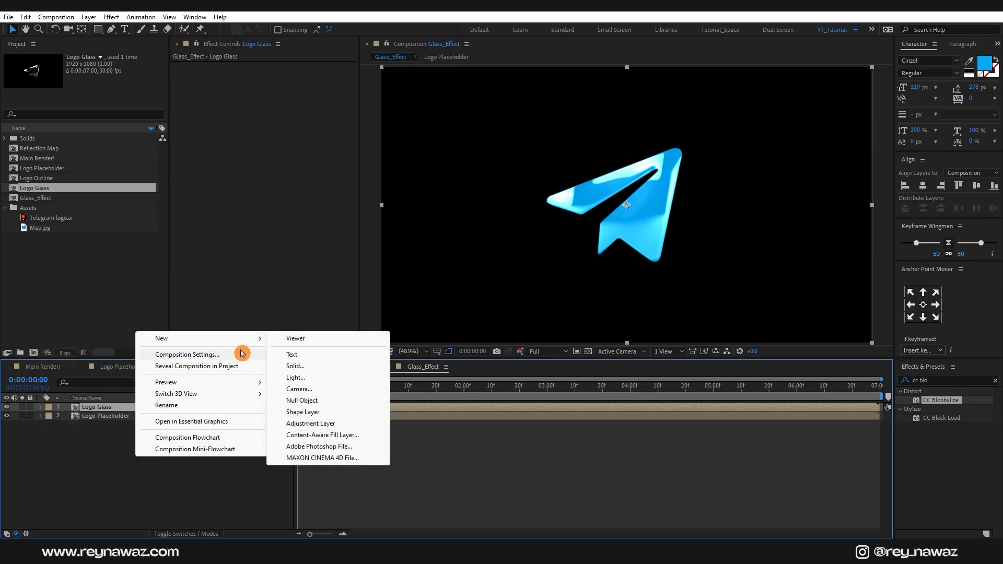
{"action": "left_click", "coordinate": [320, 426]}
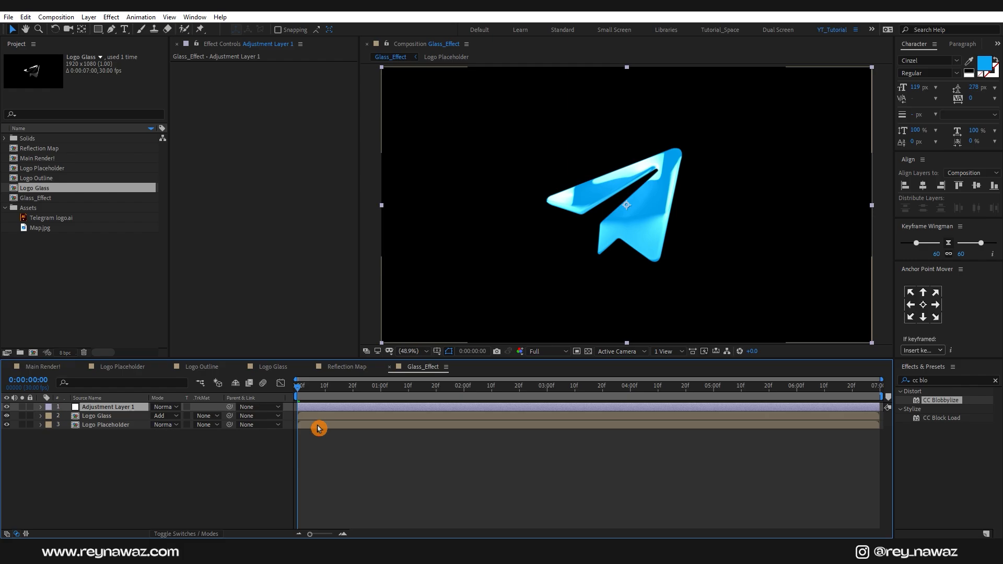
{"action": "key", "text": "Return"}
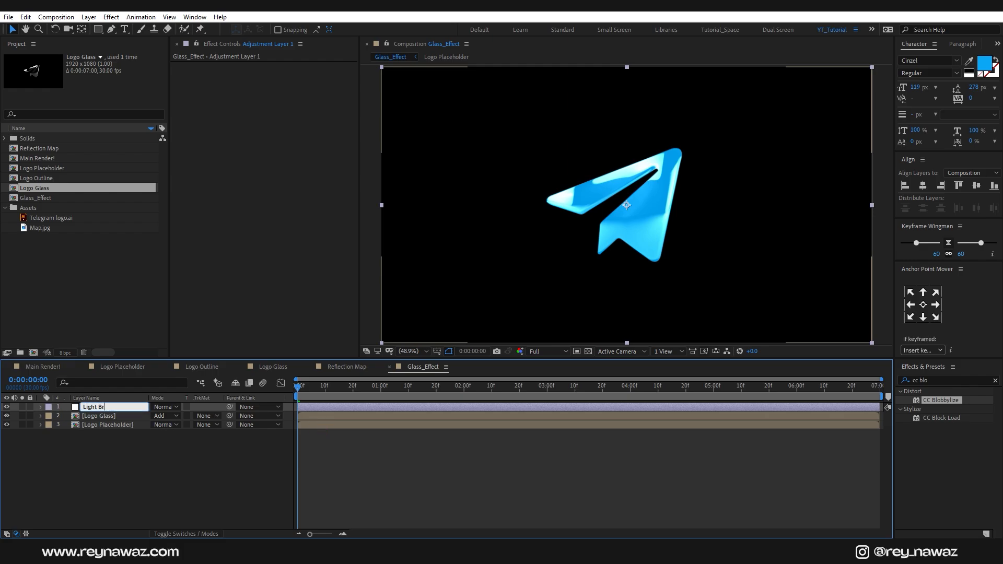
{"action": "left_click", "coordinate": [318, 428]}
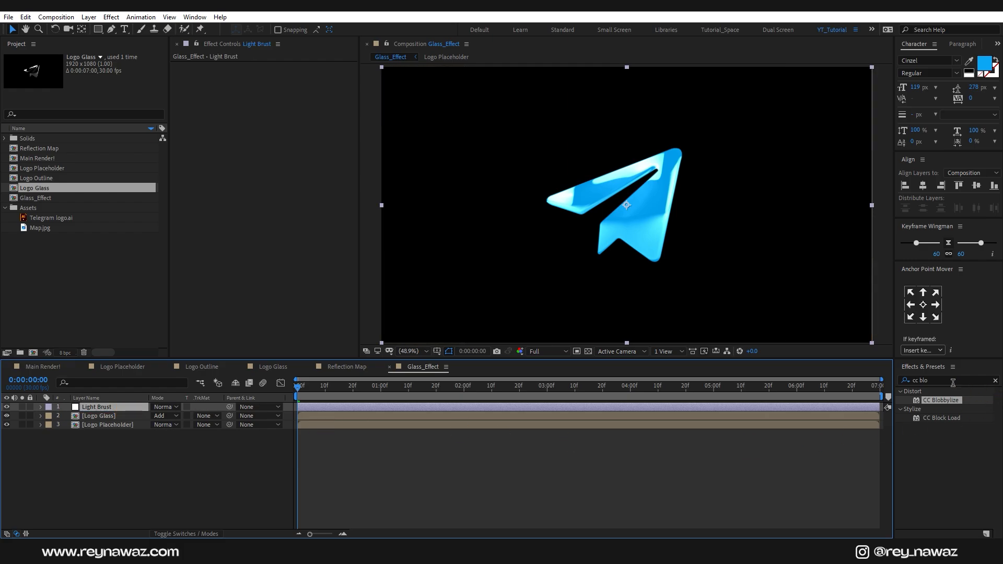
Apply CC Light Burst 2.5 to the Light Brust layer with Intensity 80 and Ray Length 70
{"action": "left_click", "coordinate": [912, 380]}
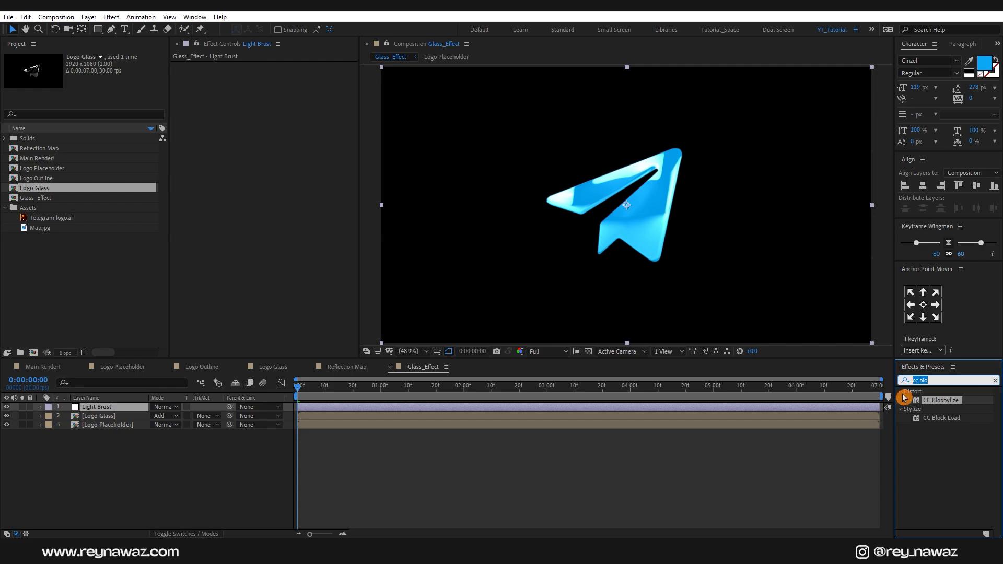
{"action": "type", "text": "cc lig"}
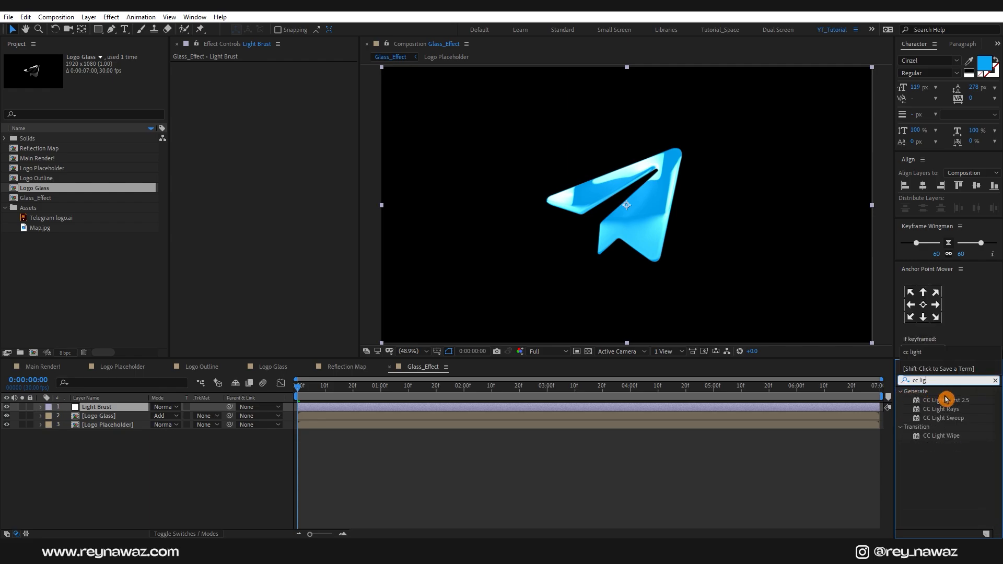
{"action": "left_click_drag", "start_coordinate": [947, 400], "coordinate": [258, 239]}
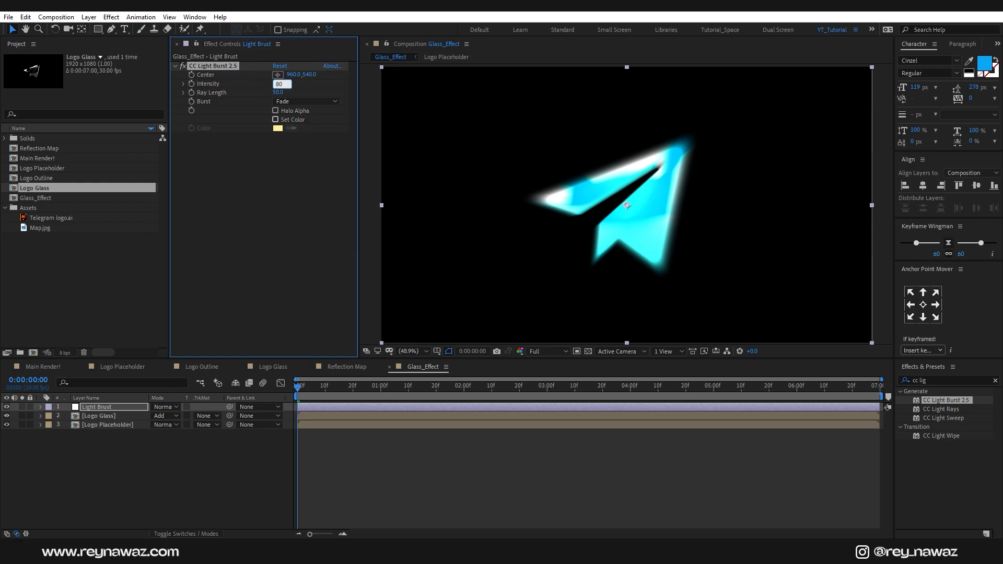
{"action": "type", "text": "80"}
{"action": "key", "text": "Tab"}
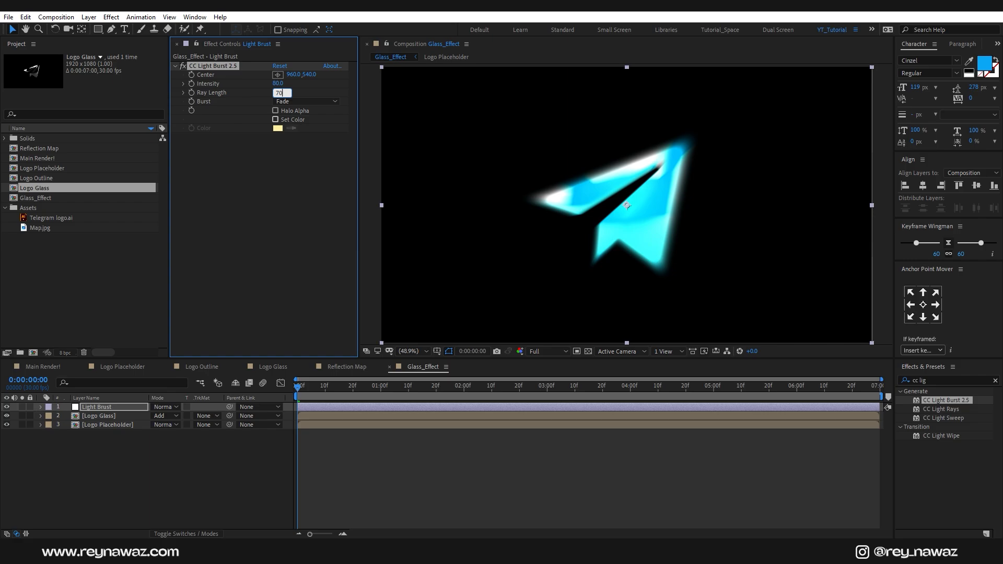
{"action": "left_click", "coordinate": [303, 124]}
Keyframe Light Burst's Intensity and Ray Length at 0:00:00:00, and set both to 0 at 0:00:01:00
{"action": "left_click_drag", "start_coordinate": [309, 388], "coordinate": [291, 405]}
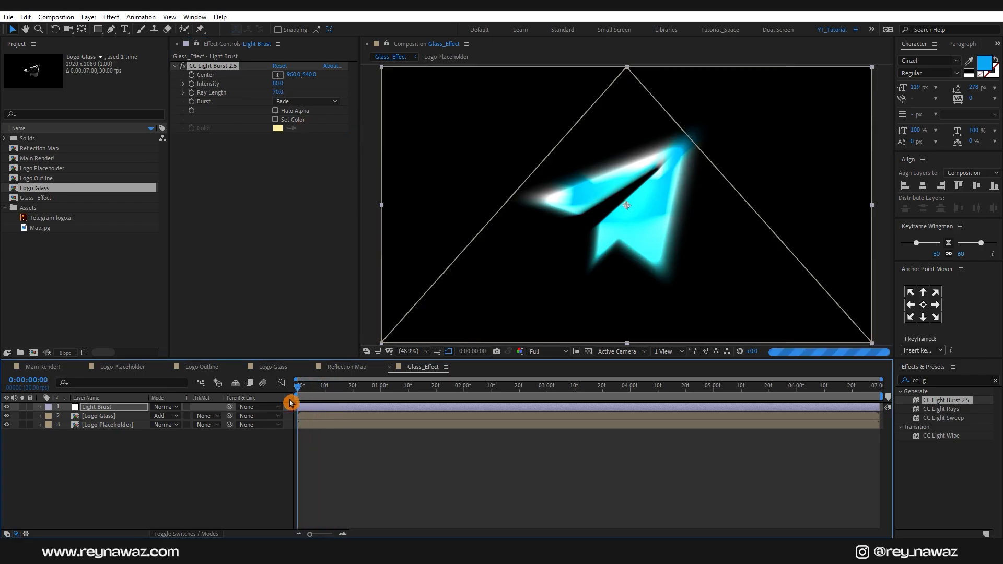
{"action": "left_click", "coordinate": [192, 87]}
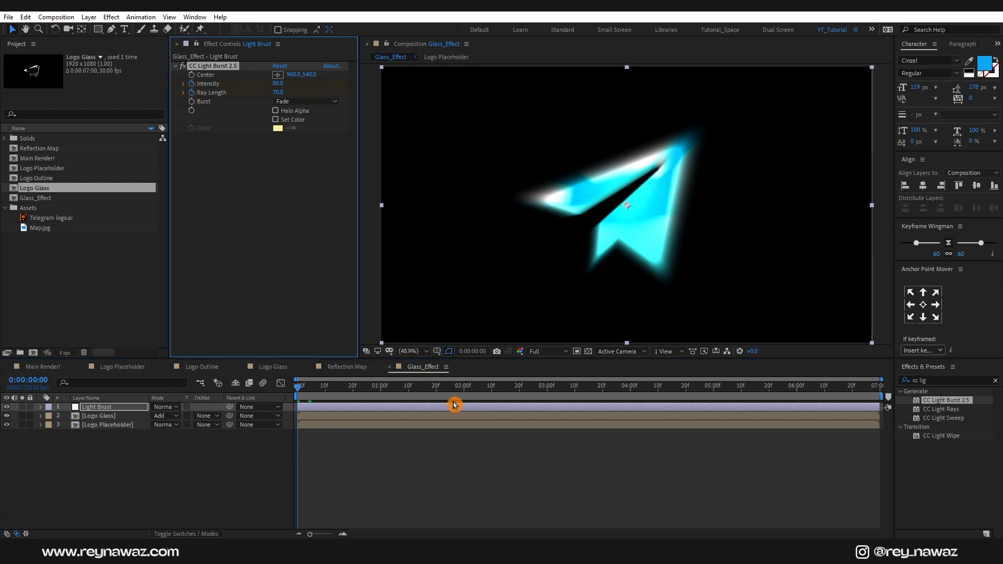
{"action": "left_click", "coordinate": [382, 394]}
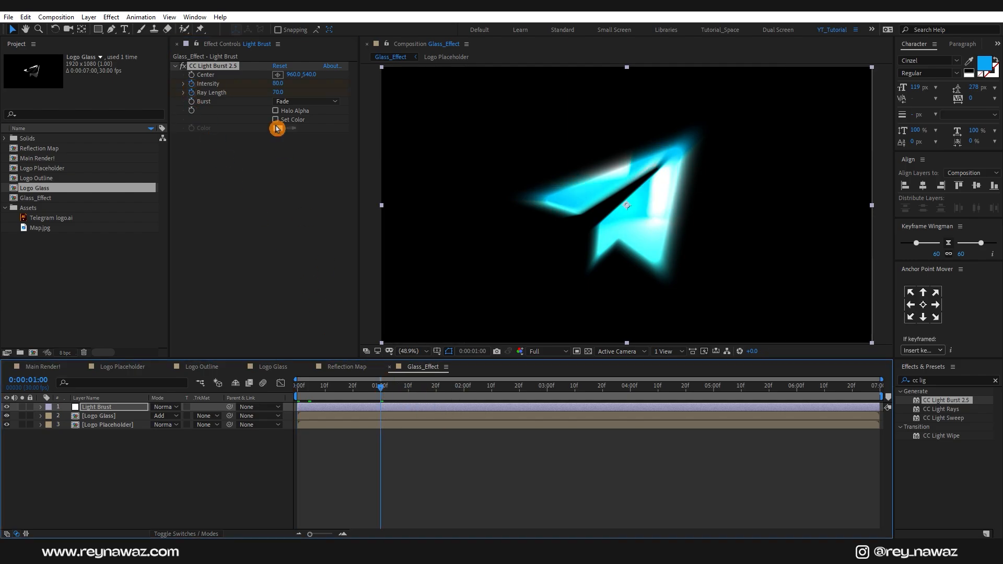
{"action": "left_click_drag", "start_coordinate": [277, 83], "coordinate": [155, 92]}
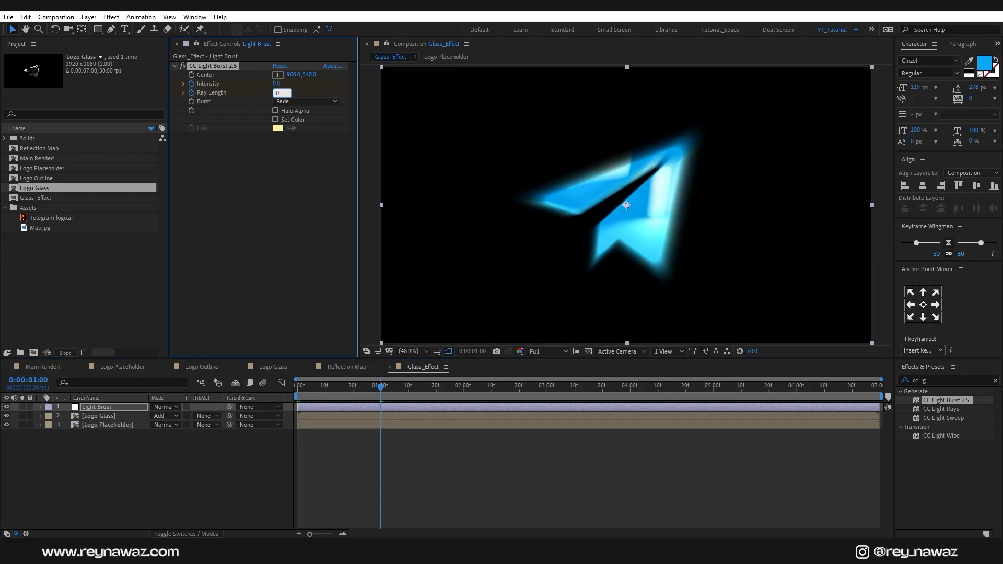
{"action": "key", "text": "Return"}
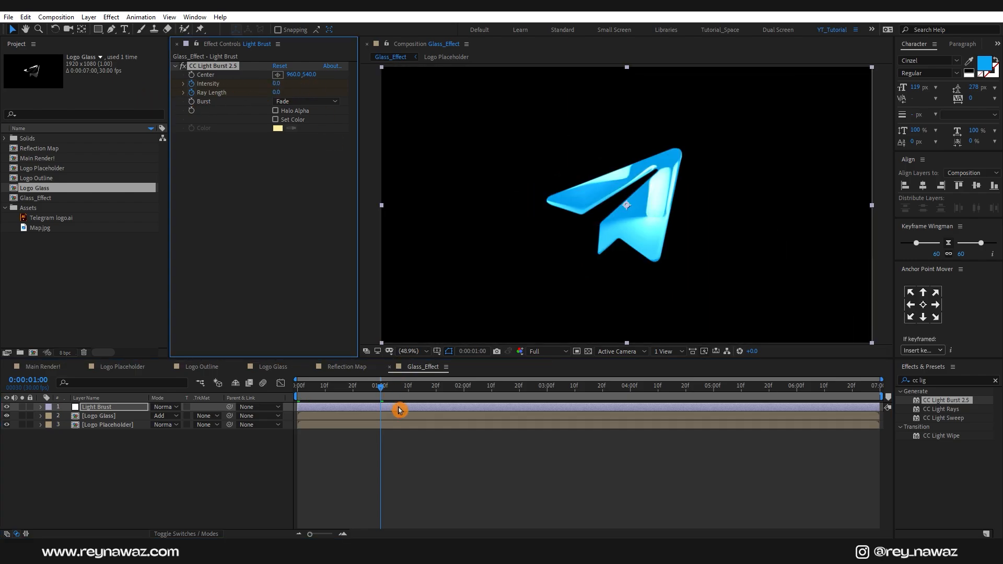
Apply Easy Ease to all Intensity and Ray Length keyframes of the Light Brust layer
{"action": "key", "text": "u"}
{"action": "left_click_drag", "start_coordinate": [401, 421], "coordinate": [289, 446]}
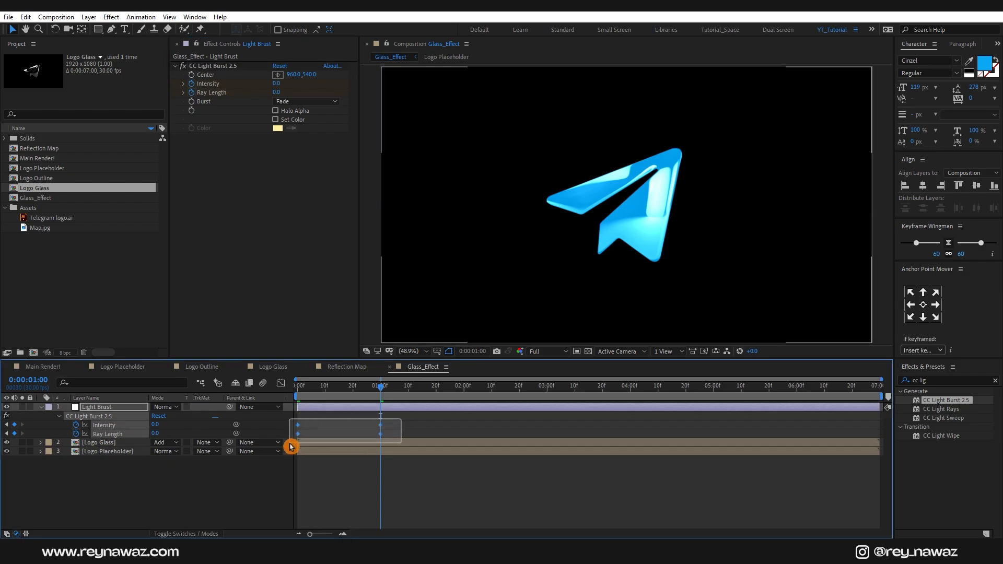
{"action": "right_click", "coordinate": [380, 425]}
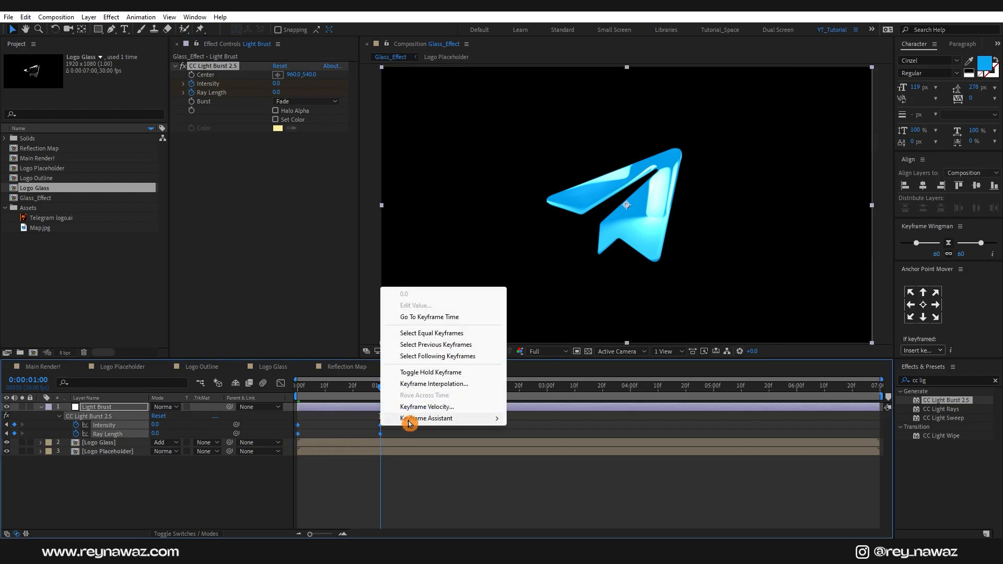
{"action": "mouse_move", "coordinate": [410, 418]}
{"action": "left_click", "coordinate": [554, 455]}
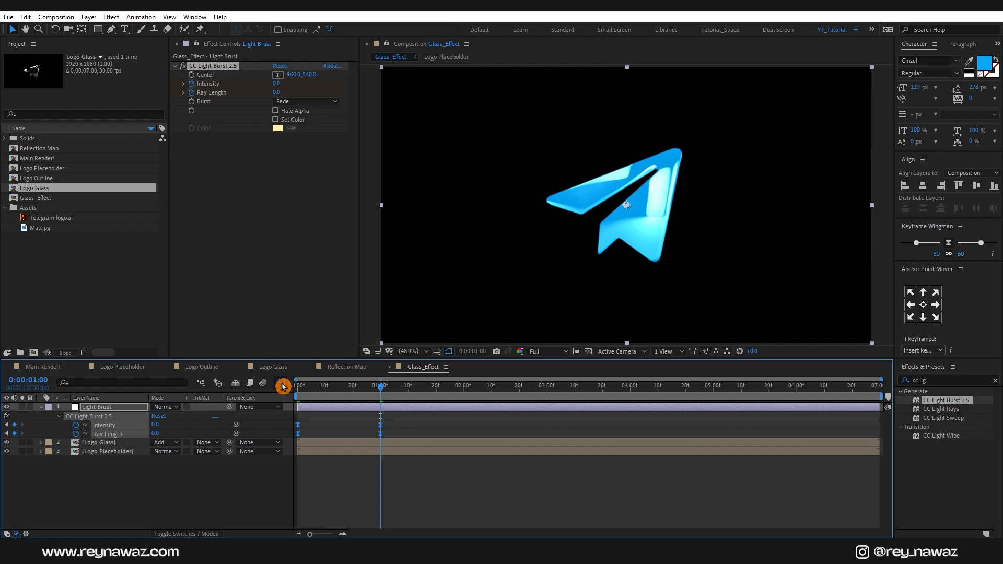
Reshape the Intensity and Ray Length speed graph by extending the end keyframes' incoming influence toward the start, for a fast start and slow finish
{"action": "left_click", "coordinate": [280, 383]}
{"action": "right_click", "coordinate": [413, 430]}
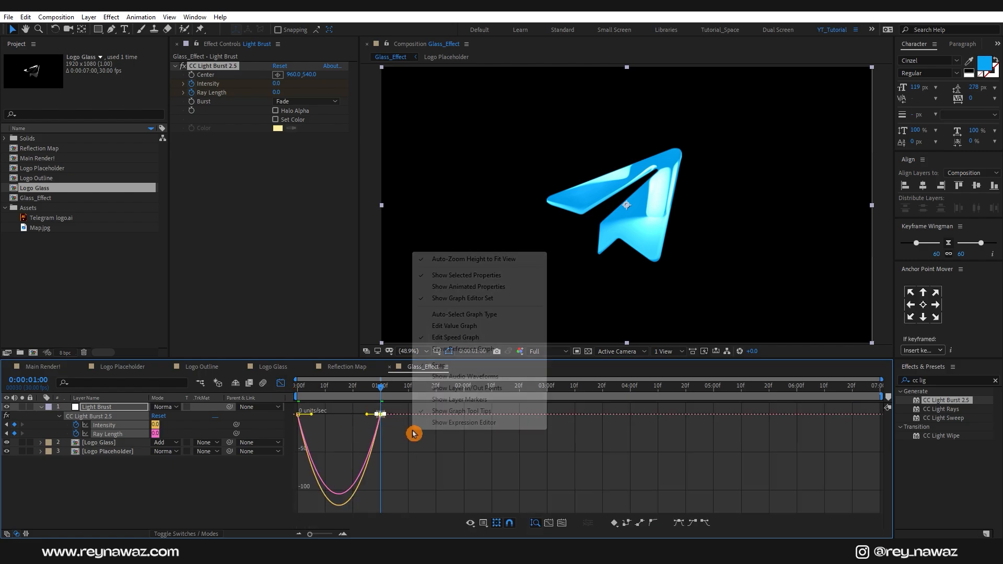
{"action": "left_click", "coordinate": [459, 337]}
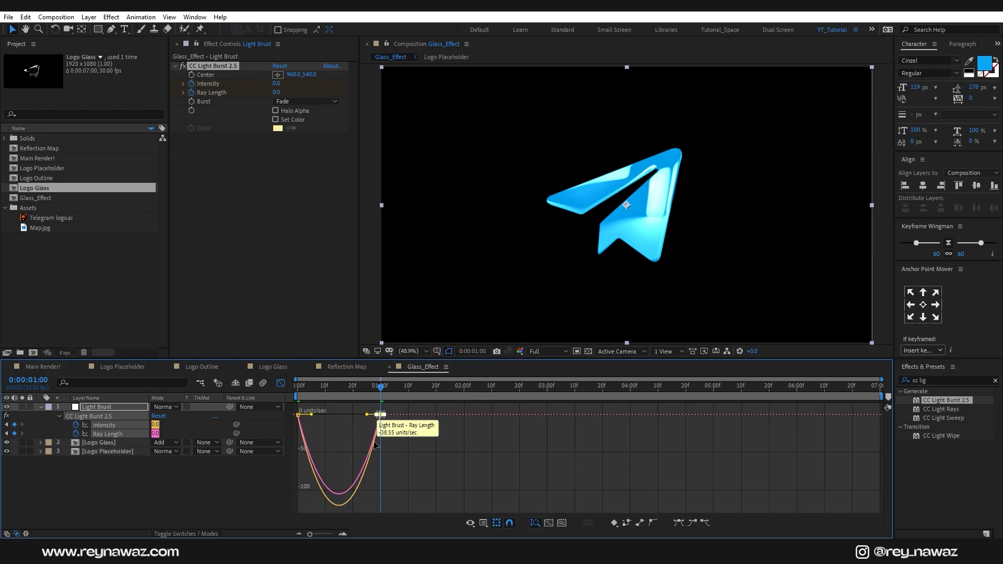
{"action": "left_click_drag", "start_coordinate": [368, 415], "coordinate": [307, 416]}
{"action": "left_click", "coordinate": [286, 386]}
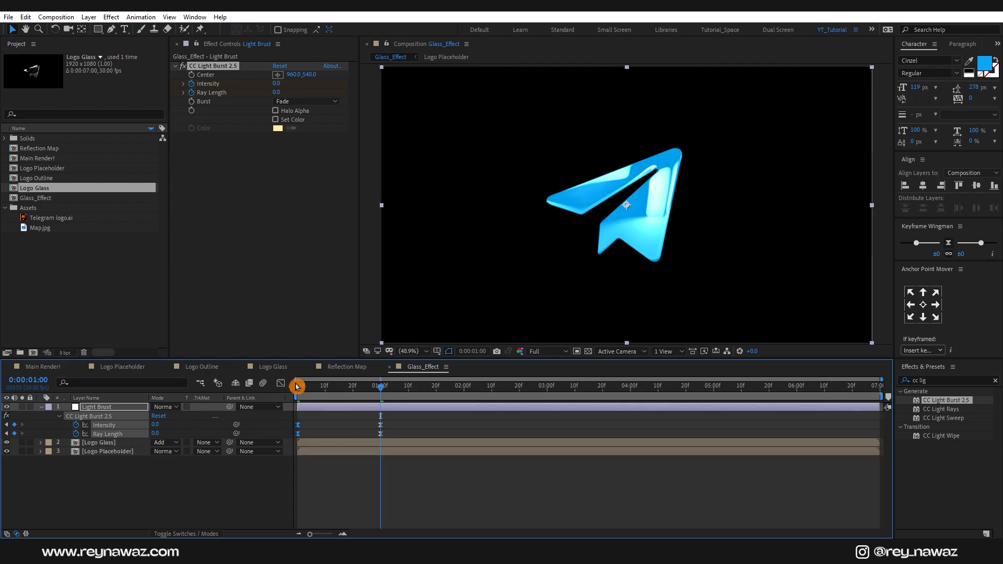
Add Glass_Effect as the uppermost layer of Main Render! and make it start at 0:00:01:10
{"action": "left_click", "coordinate": [49, 368]}
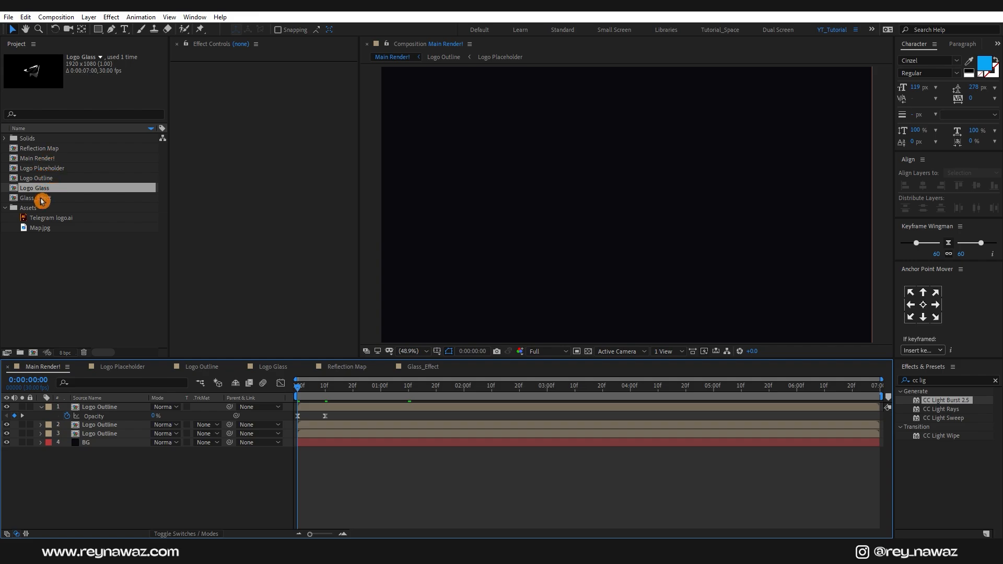
{"action": "left_click_drag", "start_coordinate": [42, 200], "coordinate": [88, 405]}
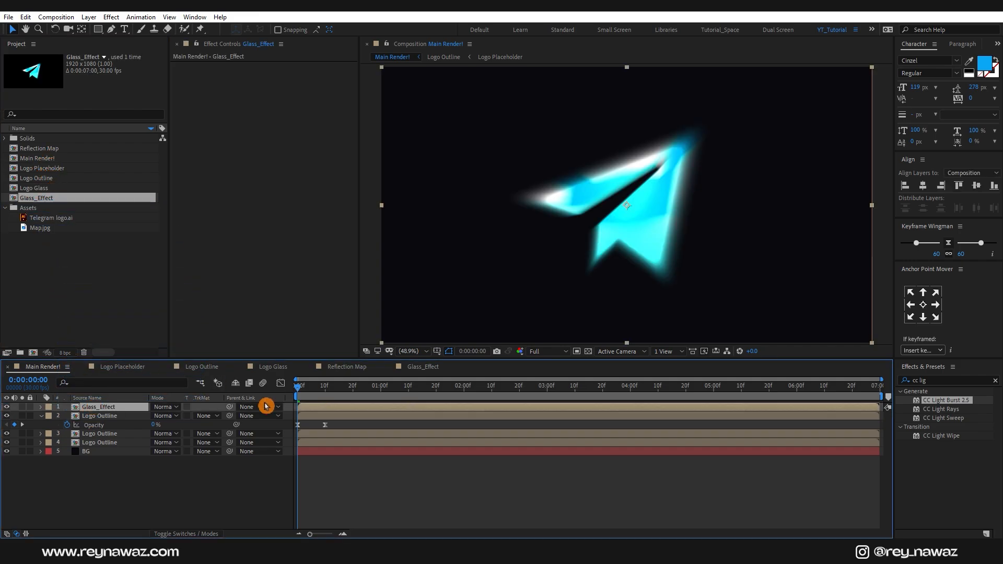
{"action": "left_click", "coordinate": [409, 387]}
{"action": "left_click_drag", "start_coordinate": [329, 410], "coordinate": [434, 421]}
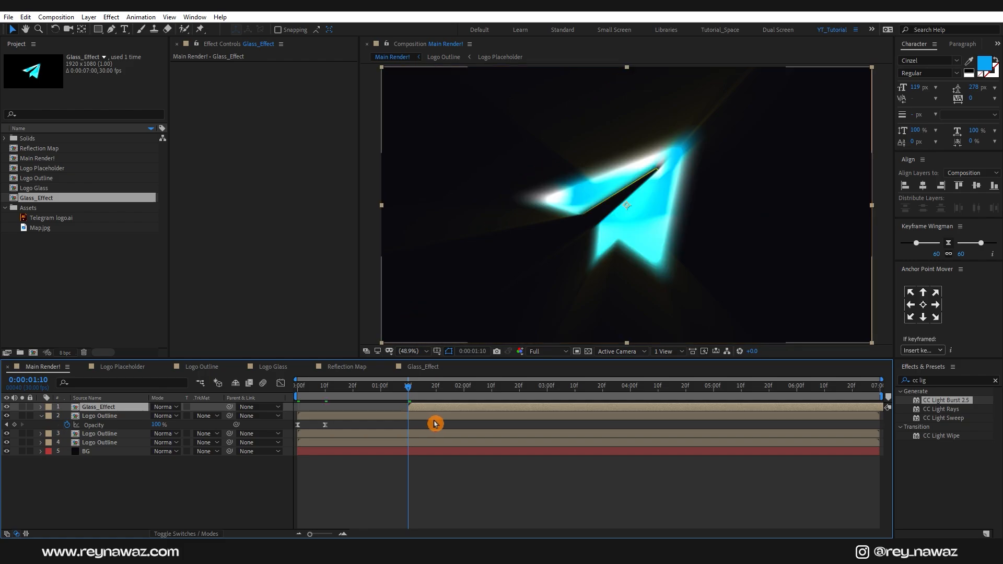
Fade in Glass_Effect with Opacity keyframes of 0% at 0:00:01:10 and 100% at 0:00:02:10, and preview the fade
{"action": "left_click", "coordinate": [494, 393]}
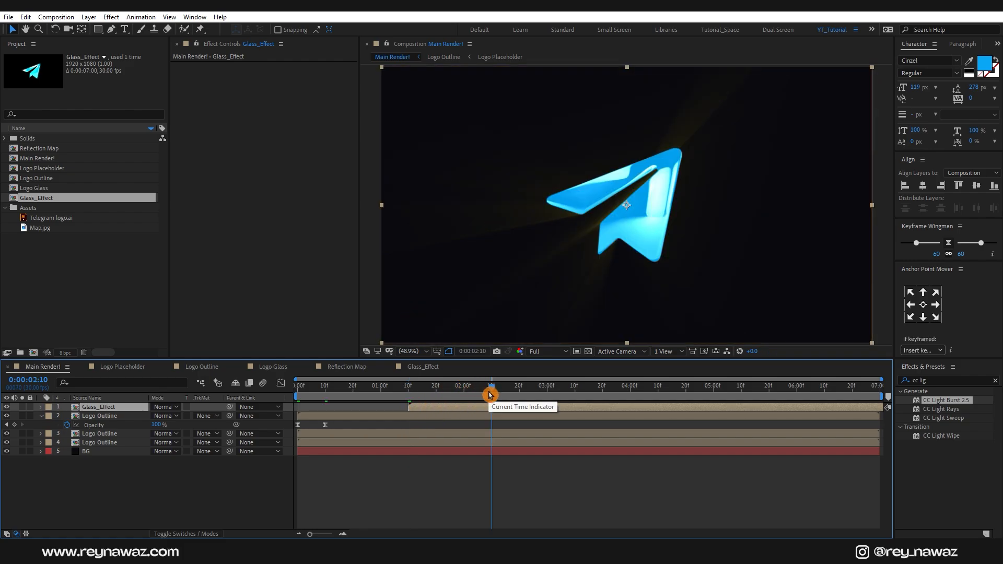
{"action": "key", "text": "t"}
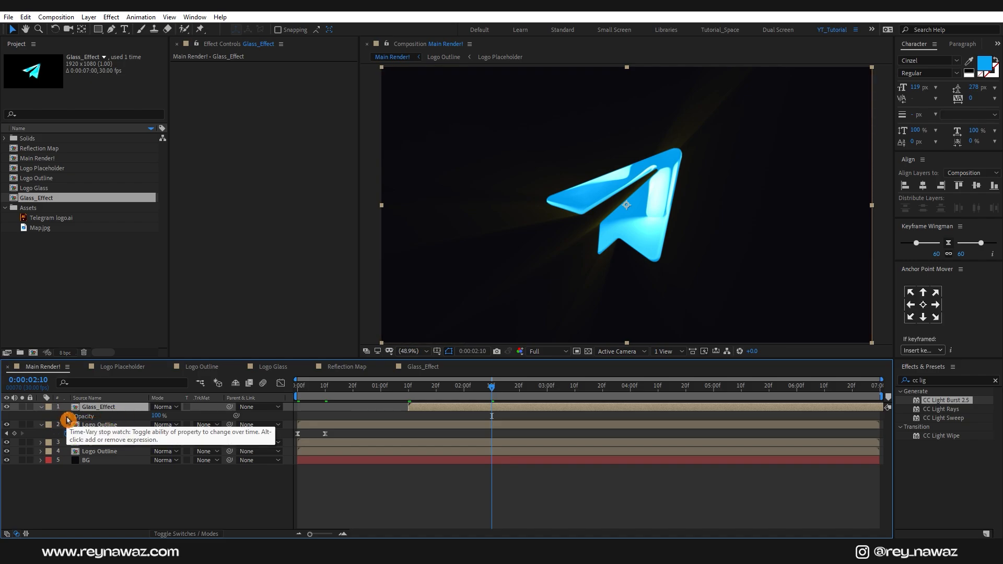
{"action": "left_click", "coordinate": [67, 416]}
{"action": "left_click", "coordinate": [408, 393]}
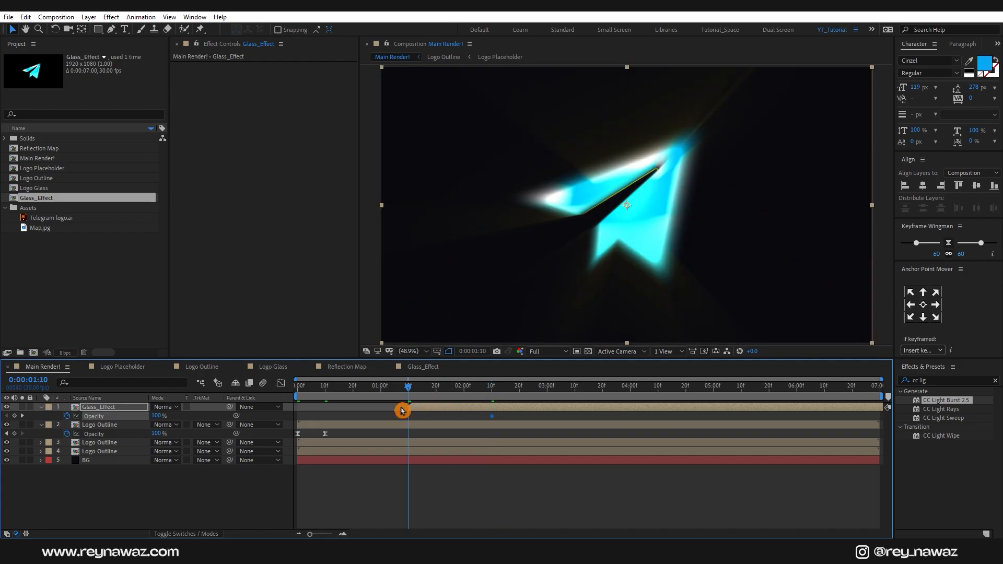
{"action": "key", "text": "alt+bracketleft"}
{"action": "left_click_drag", "start_coordinate": [158, 417], "coordinate": [95, 424]}
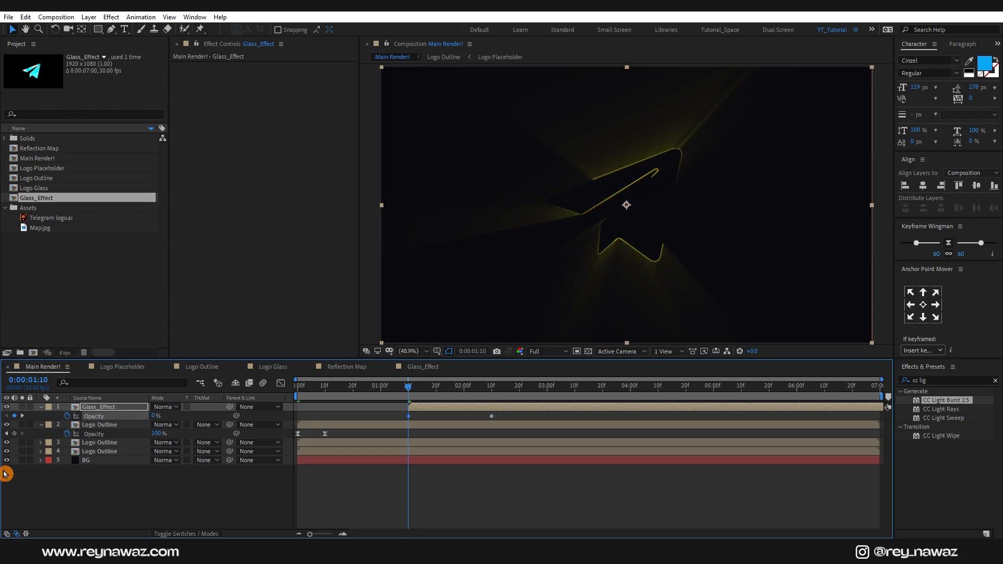
{"action": "left_click_drag", "start_coordinate": [408, 387], "coordinate": [465, 406]}
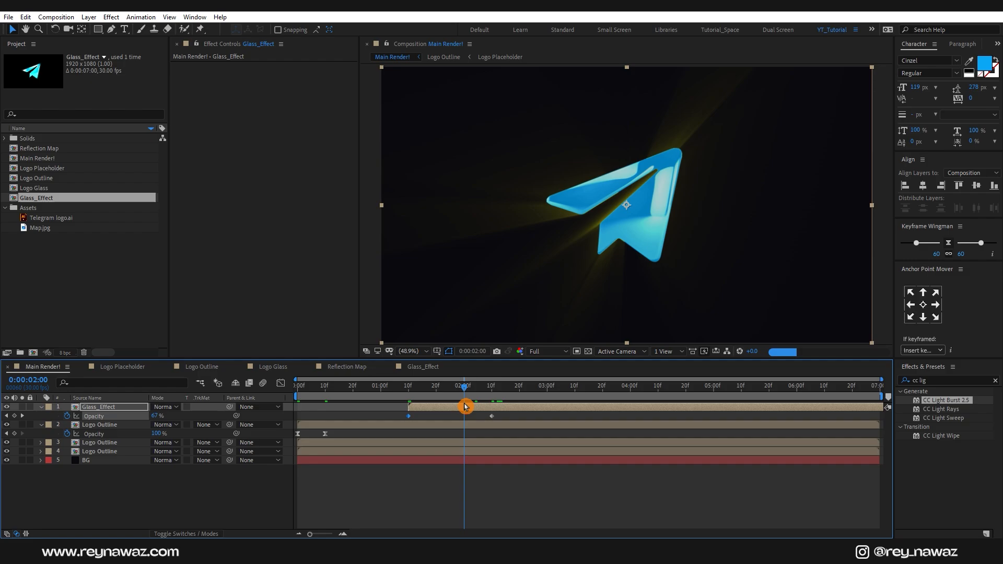
Set the Vegas color of the two lower Logo Outline layers to the blue sampled from the logo
{"action": "left_click", "coordinate": [110, 445]}
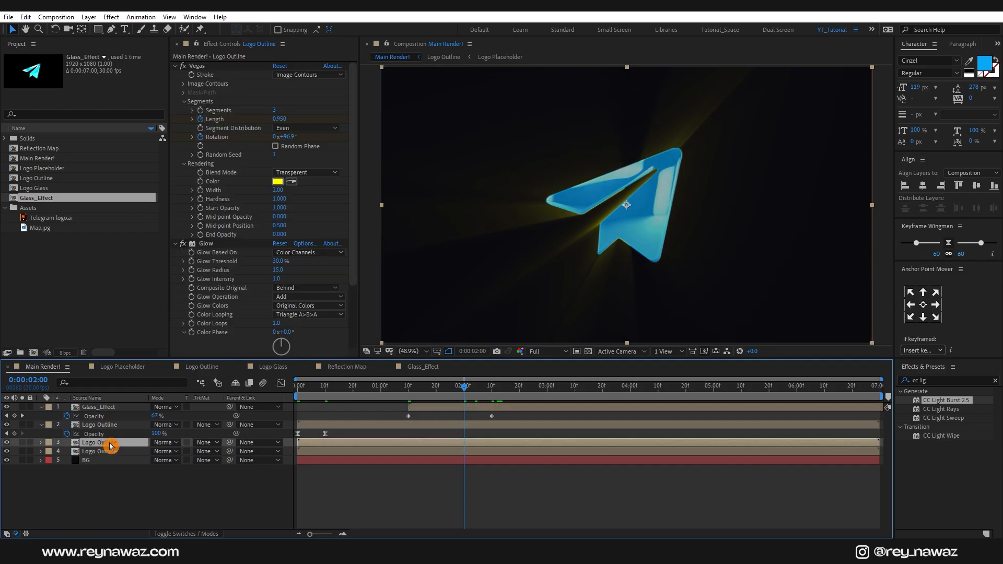
{"action": "key", "text": "space"}
{"action": "left_click", "coordinate": [292, 182]}
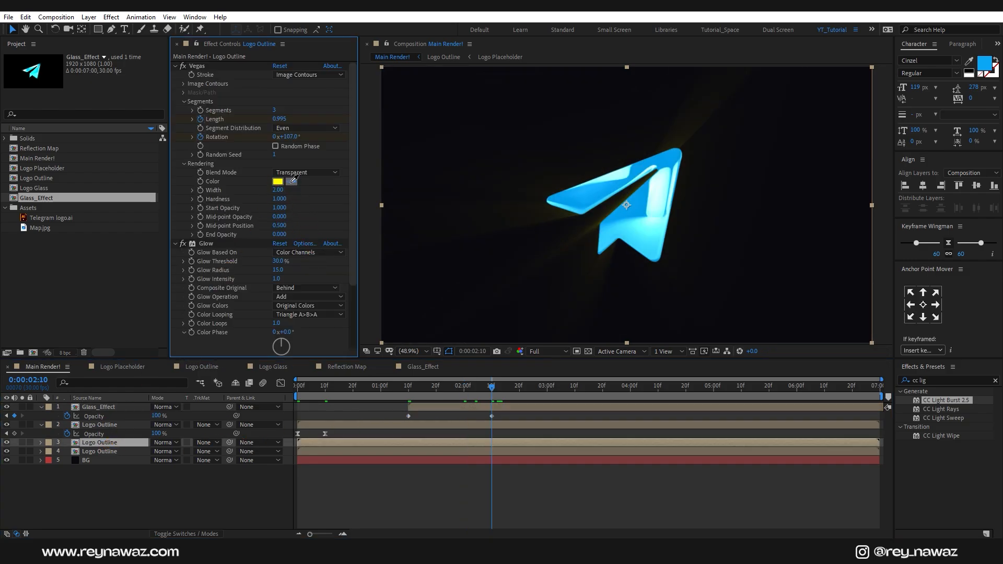
{"action": "left_click", "coordinate": [653, 152]}
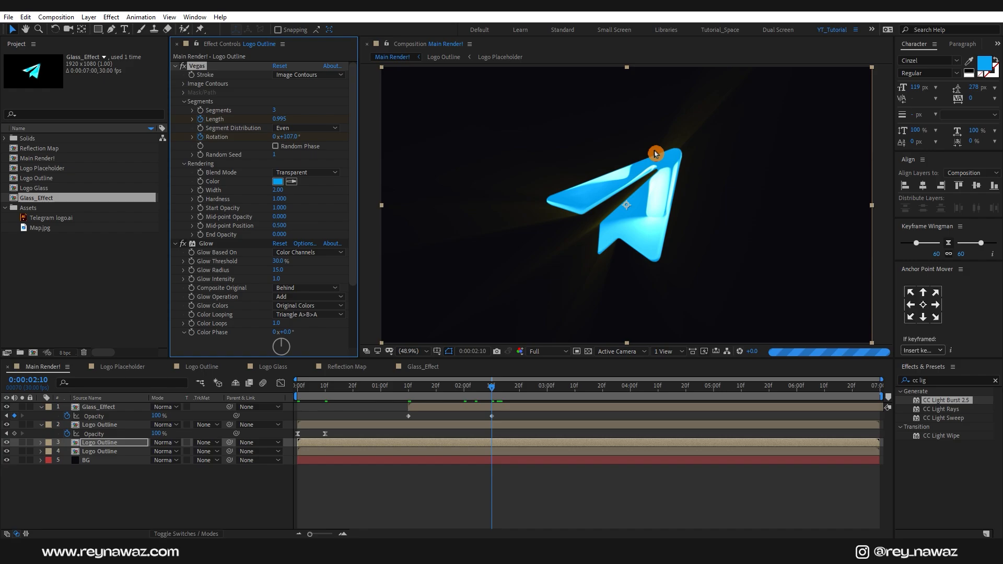
{"action": "left_click", "coordinate": [118, 456]}
{"action": "left_click", "coordinate": [292, 181]}
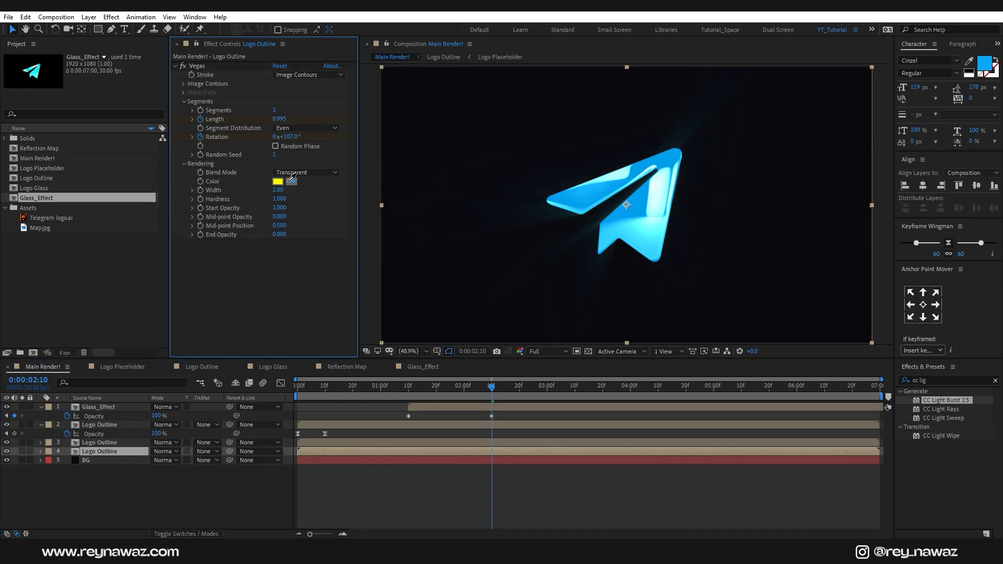
{"action": "left_click", "coordinate": [670, 158]}
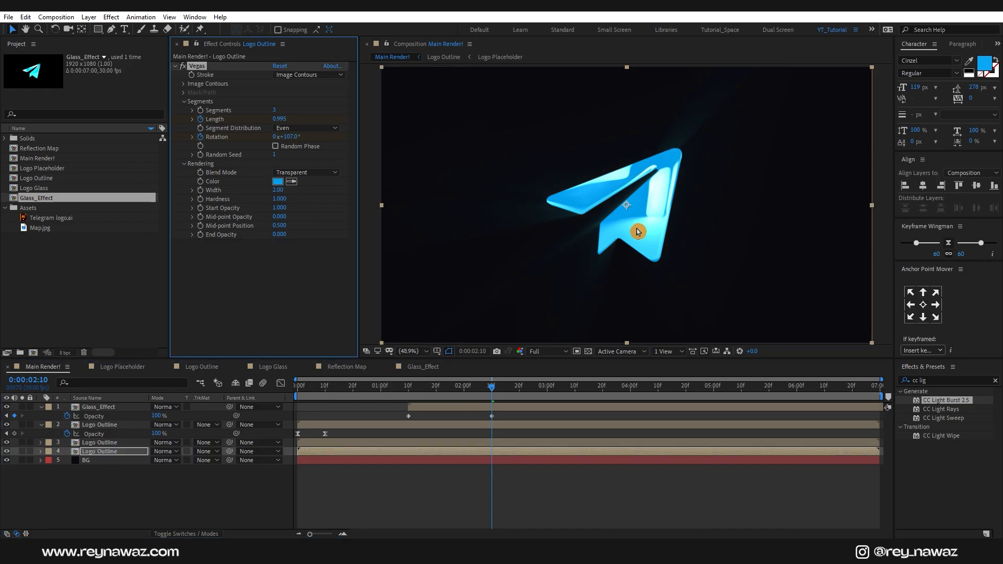
Collapse the properties of all layers and make Glass_Effect and the three Logo Outline layers 3D
{"action": "left_click_drag", "start_coordinate": [138, 490], "coordinate": [126, 393]}
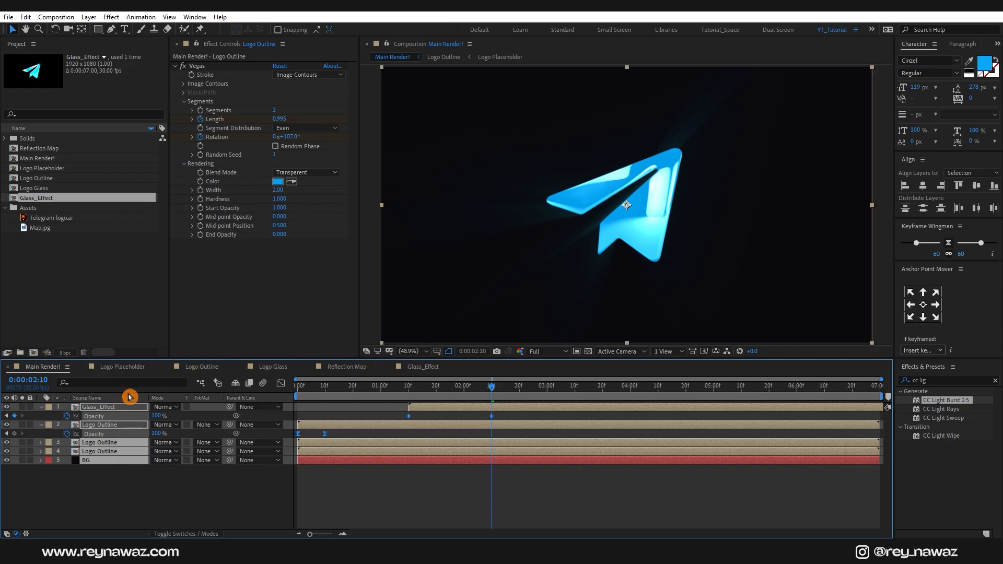
{"action": "key", "text": "u"}
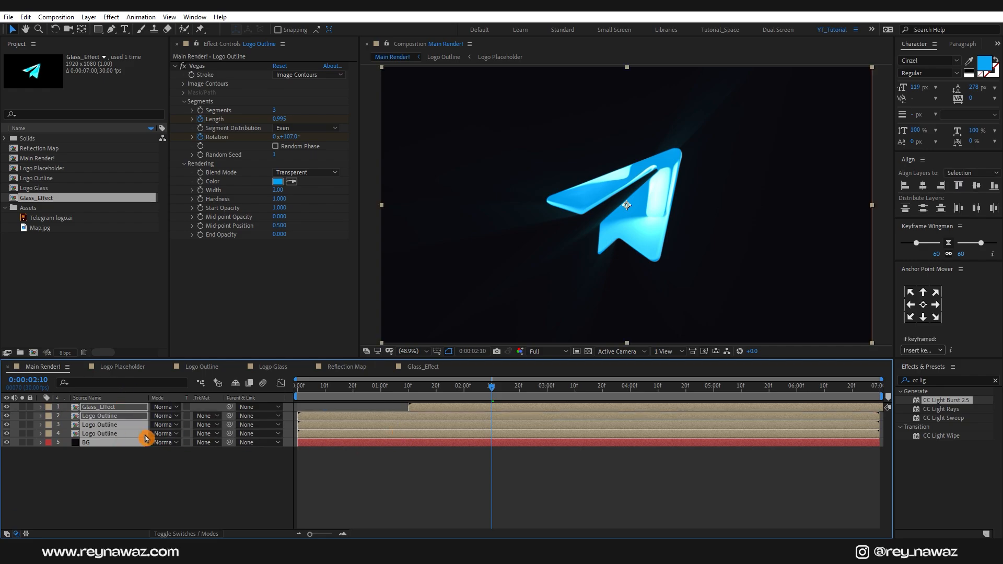
{"action": "left_click", "coordinate": [150, 476]}
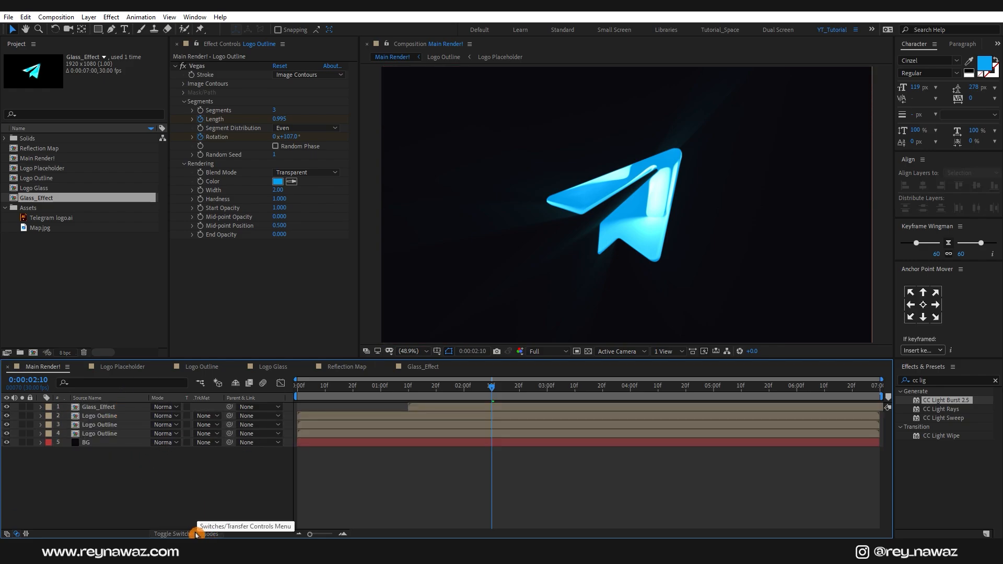
{"action": "left_click", "coordinate": [193, 534]}
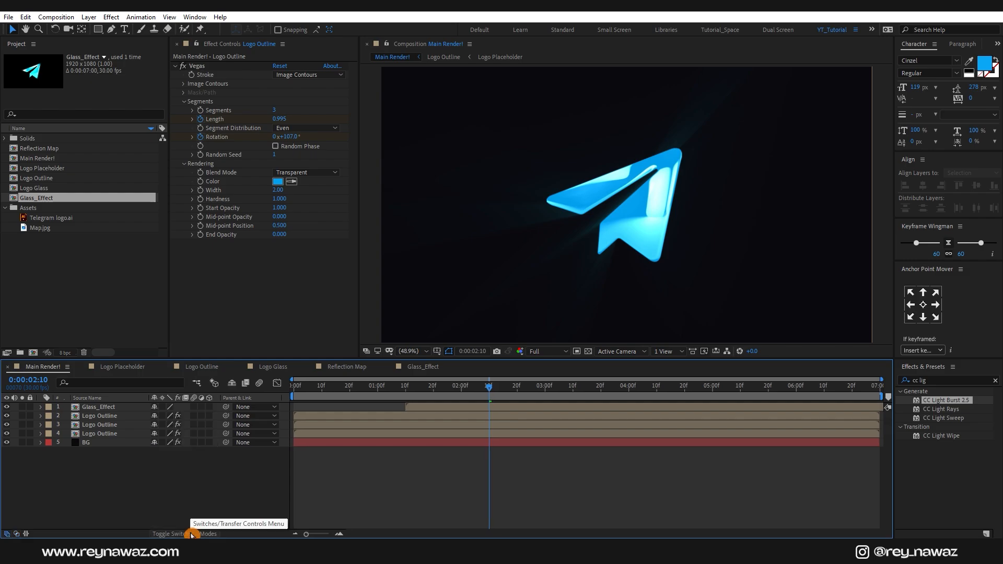
{"action": "left_click", "coordinate": [209, 442]}
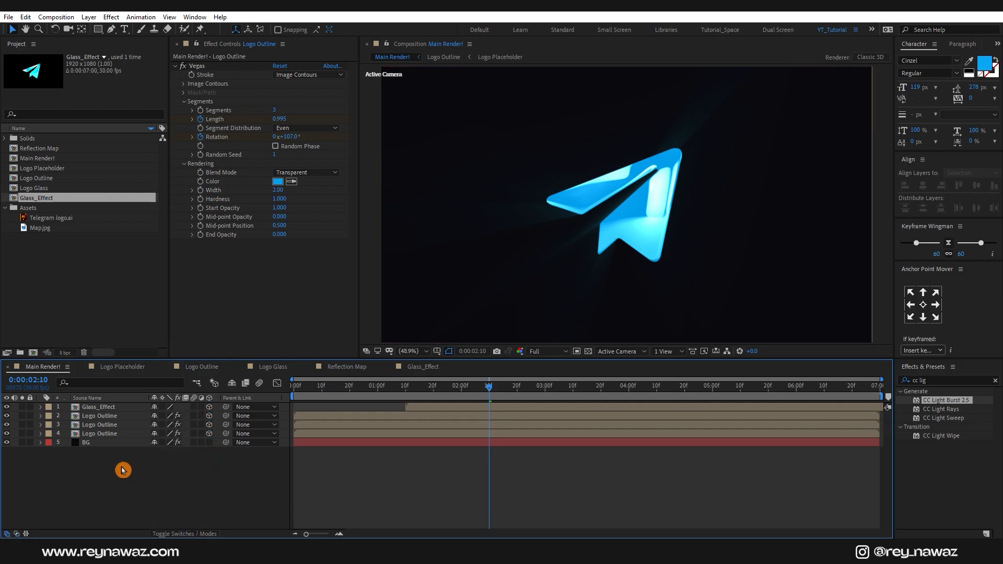
Add a two-node 50mm camera and a null object to Main Render!
{"action": "right_click", "coordinate": [139, 469]}
{"action": "mouse_move", "coordinate": [167, 350]}
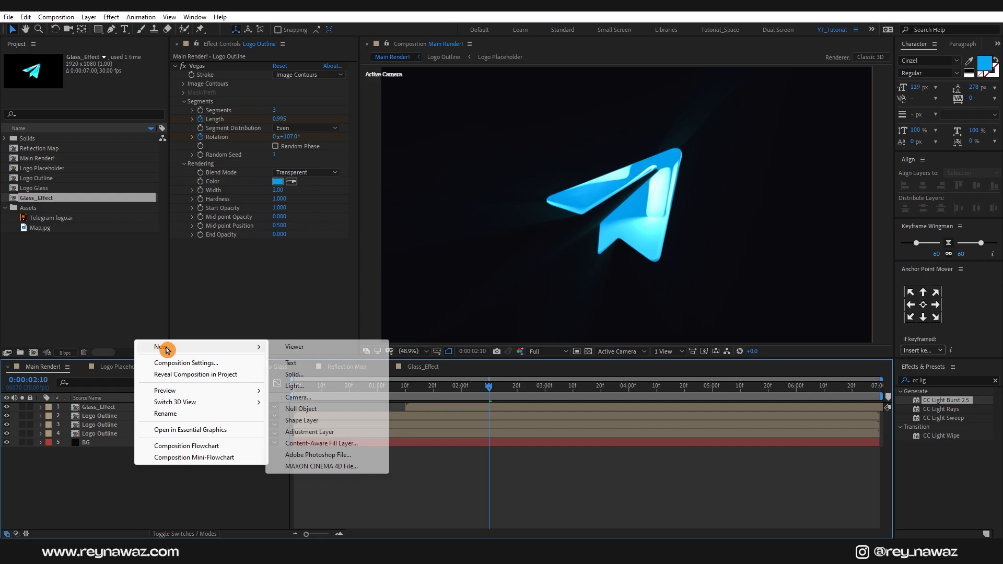
{"action": "left_click", "coordinate": [307, 398]}
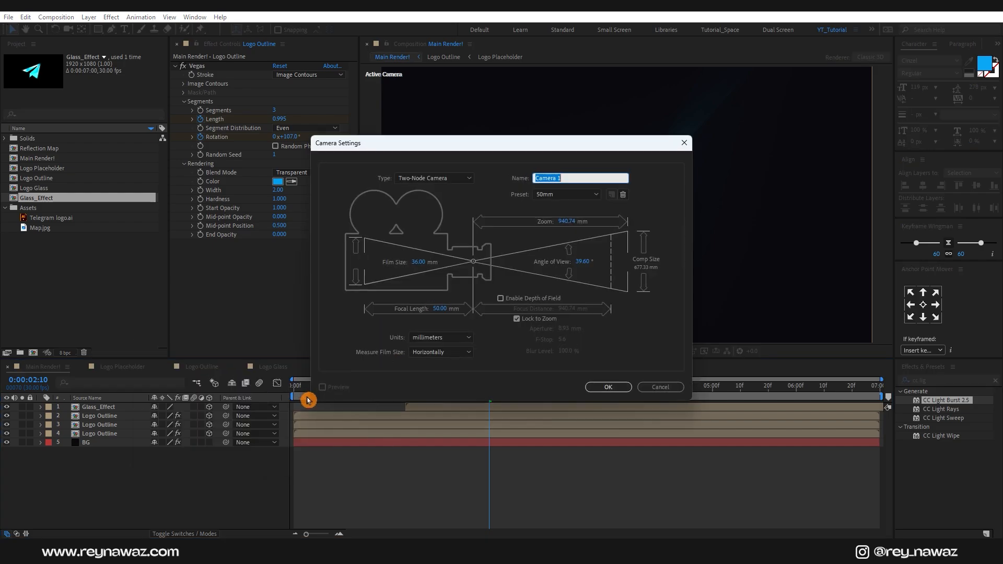
{"action": "key", "text": "Return"}
{"action": "right_click", "coordinate": [128, 479]}
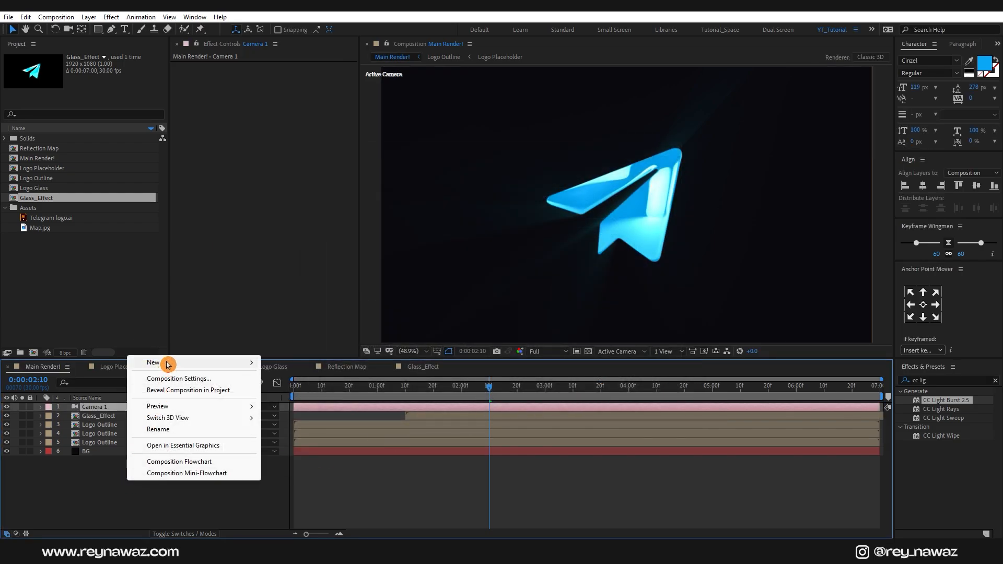
{"action": "mouse_move", "coordinate": [167, 364]}
{"action": "left_click", "coordinate": [311, 429]}
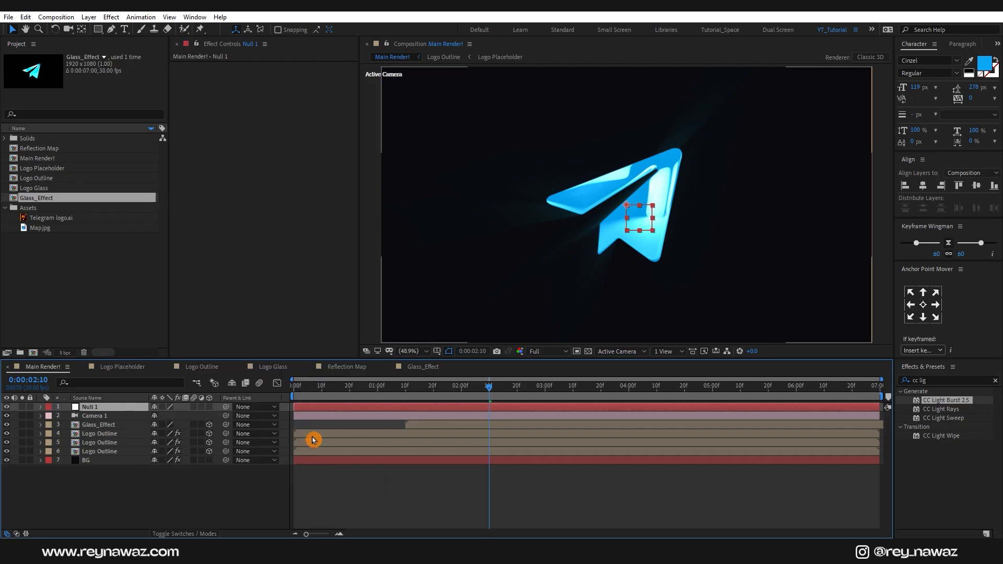
Make Null 1 a 3D layer and parent Camera 1 to it
{"action": "left_click", "coordinate": [544, 394]}
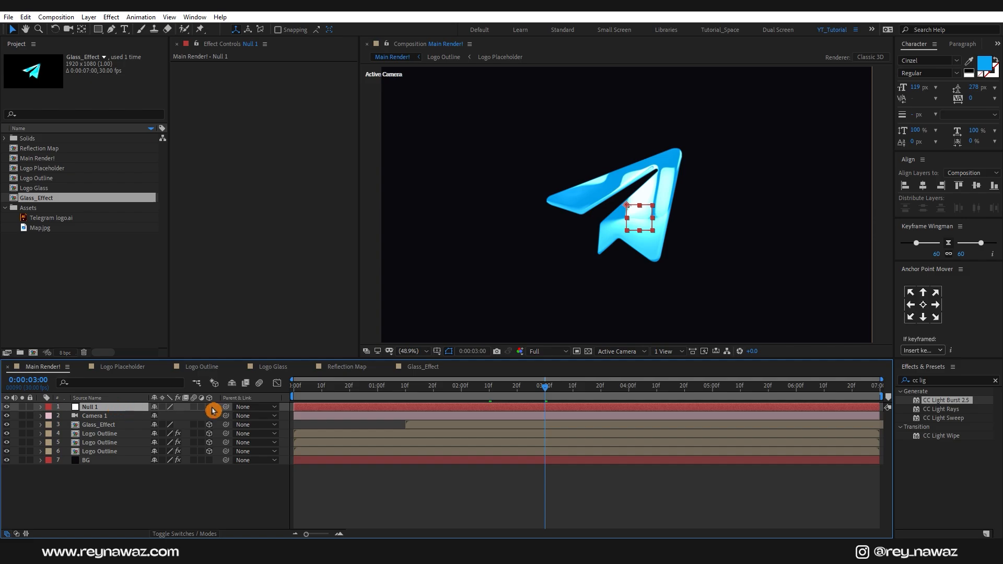
{"action": "left_click", "coordinate": [107, 419]}
{"action": "left_click_drag", "start_coordinate": [226, 416], "coordinate": [95, 411]}
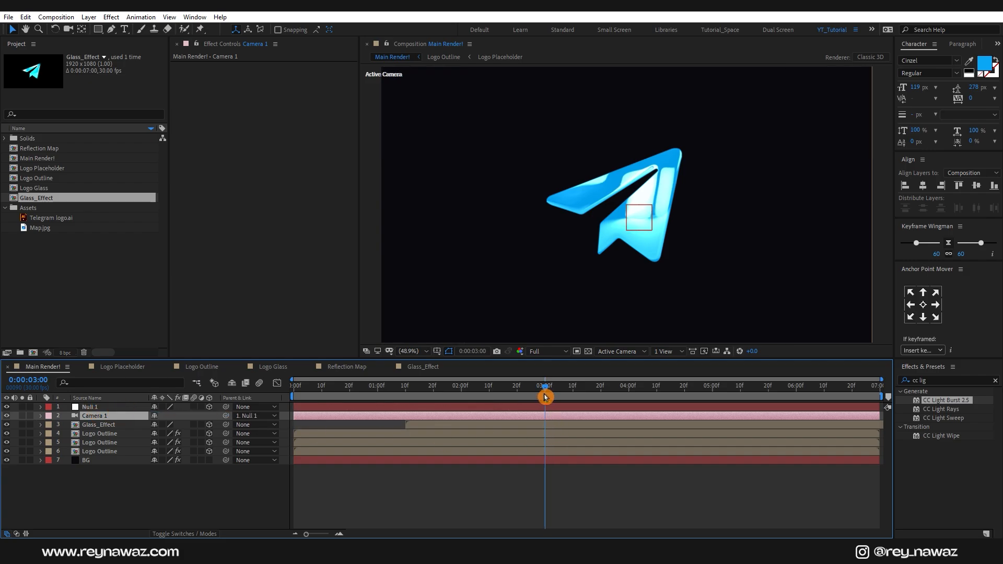
Keyframe Null 1's Position at 0:00:03:00 and set its Z value to 2400 at 0:00:00:00
{"action": "left_click", "coordinate": [106, 408]}
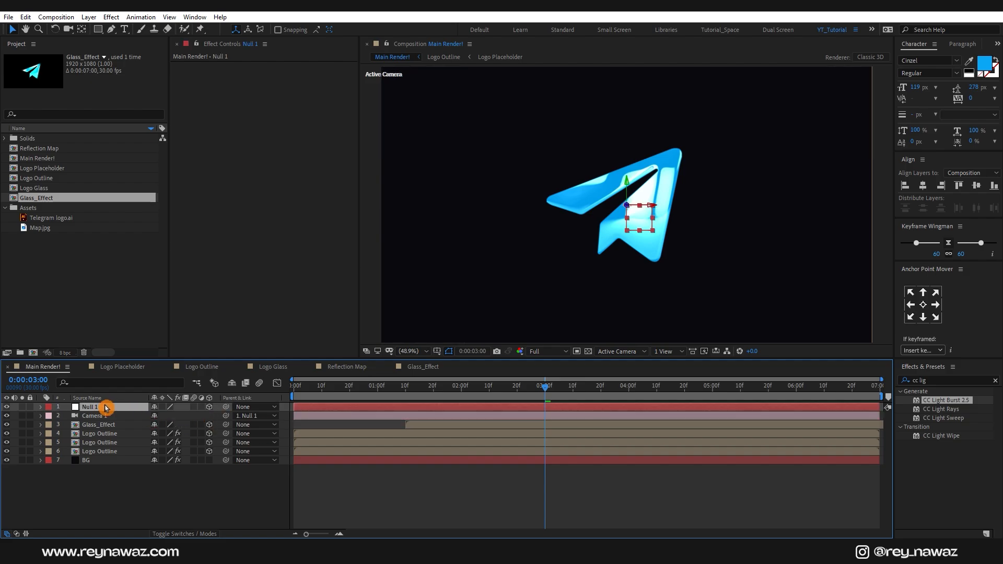
{"action": "key", "text": "p"}
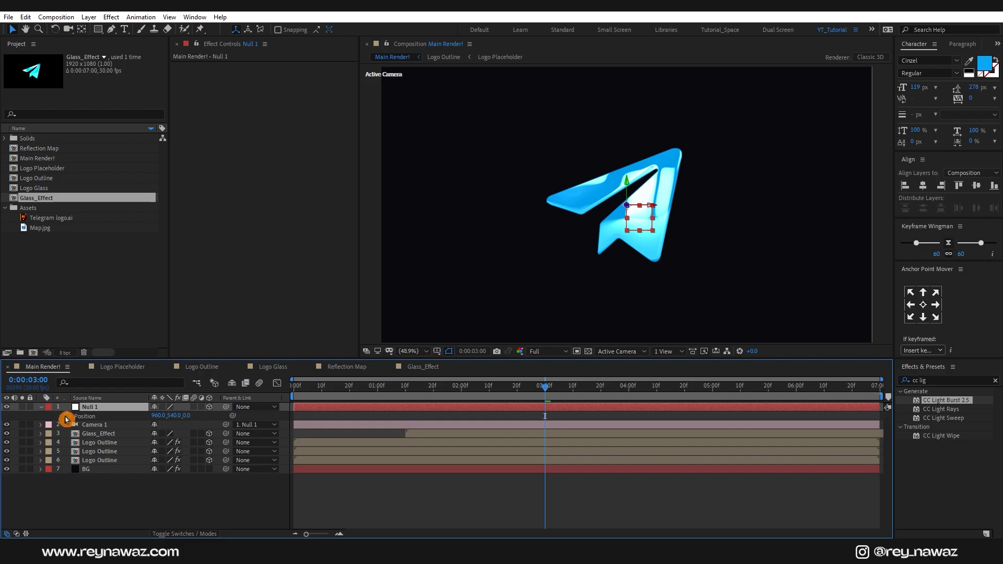
{"action": "left_click", "coordinate": [67, 416]}
{"action": "left_click_drag", "start_coordinate": [544, 388], "coordinate": [292, 416]}
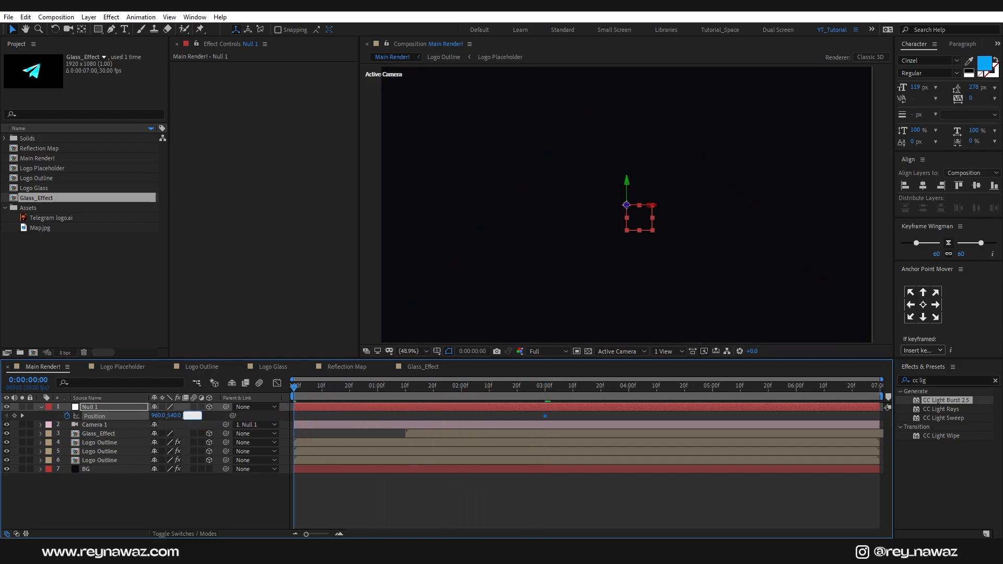
{"action": "type", "text": "2400"}
{"action": "key", "text": "Return"}
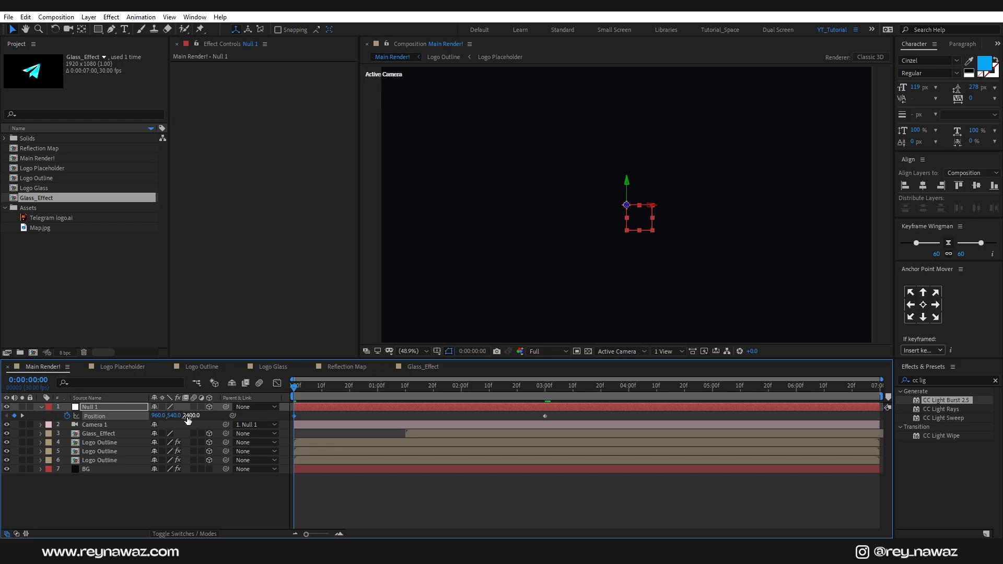
Keyframe Null 1's Position Z at -500 at 0:00:04:10 and apply Easy Ease to all its Position keyframes
{"action": "left_click_drag", "start_coordinate": [555, 392], "coordinate": [656, 403]}
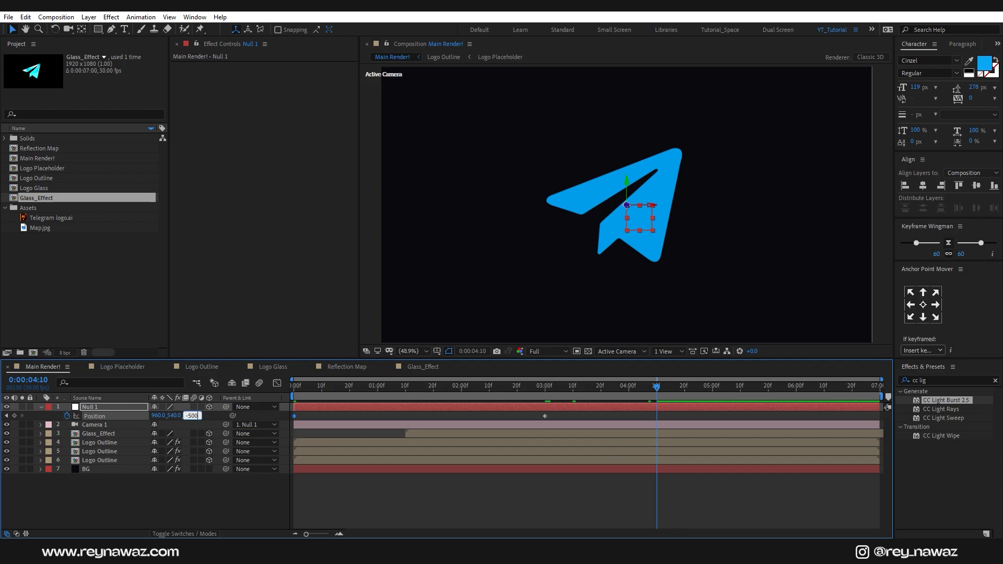
{"action": "key", "text": "Return"}
{"action": "left_click_drag", "start_coordinate": [676, 414], "coordinate": [291, 458]}
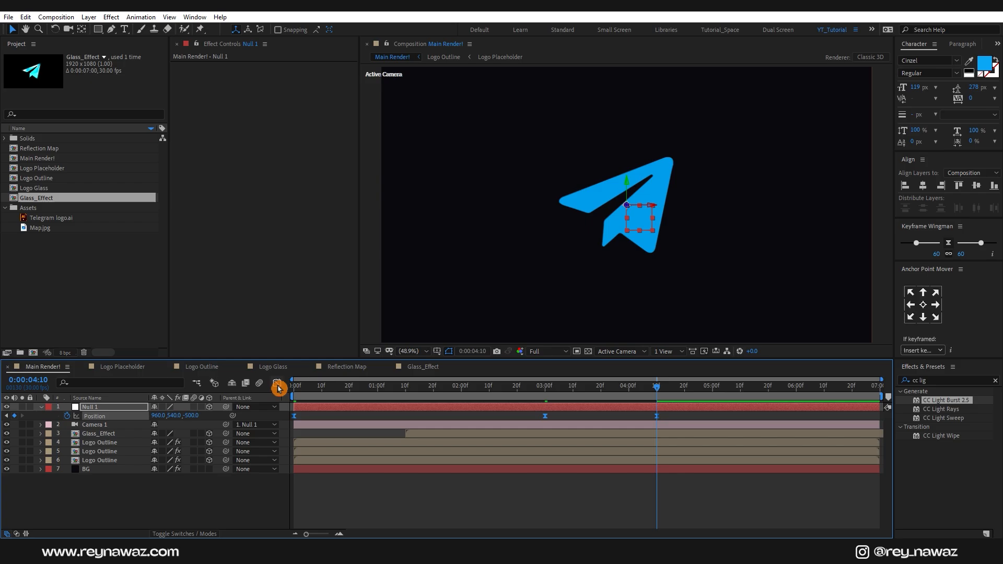
Reshape Null 1's Position speed graph by lengthening the incoming easing and shortening the first keyframe's outgoing easing
{"action": "left_click", "coordinate": [277, 383]}
{"action": "left_click_drag", "start_coordinate": [688, 420], "coordinate": [303, 502]}
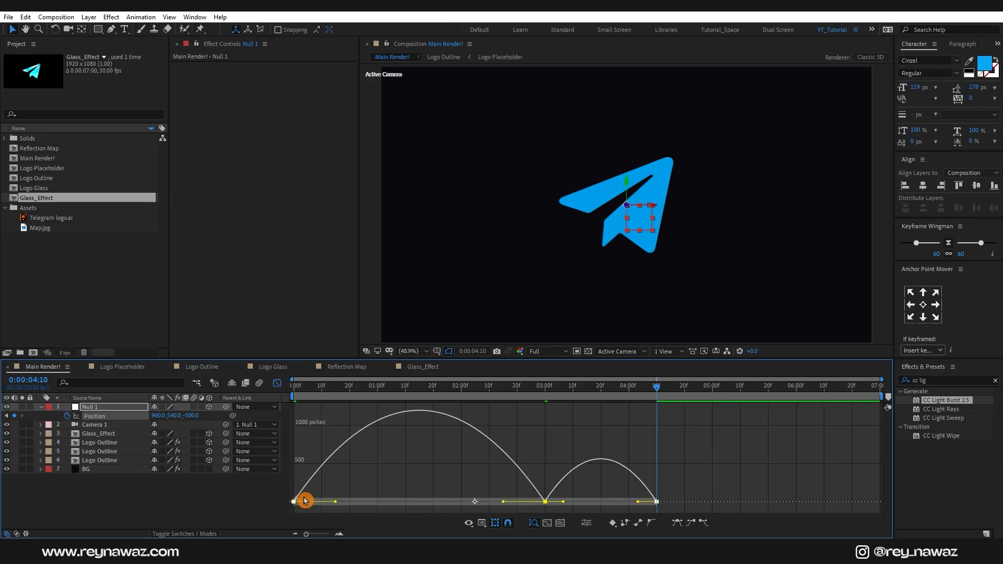
{"action": "left_click_drag", "start_coordinate": [503, 503], "coordinate": [438, 502]}
{"action": "left_click", "coordinate": [361, 491]}
{"action": "left_click_drag", "start_coordinate": [348, 482], "coordinate": [275, 519]}
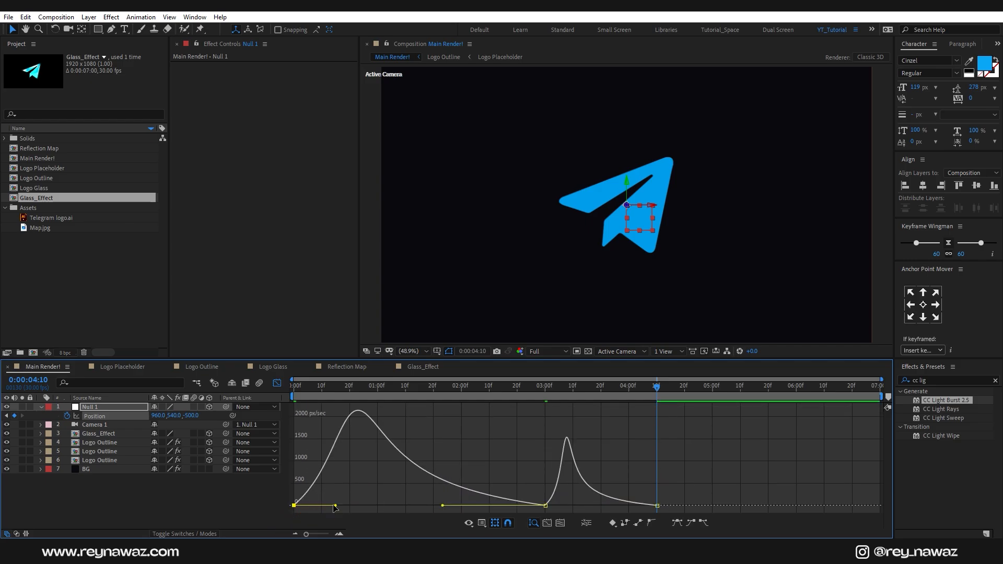
{"action": "left_click_drag", "start_coordinate": [336, 506], "coordinate": [323, 508]}
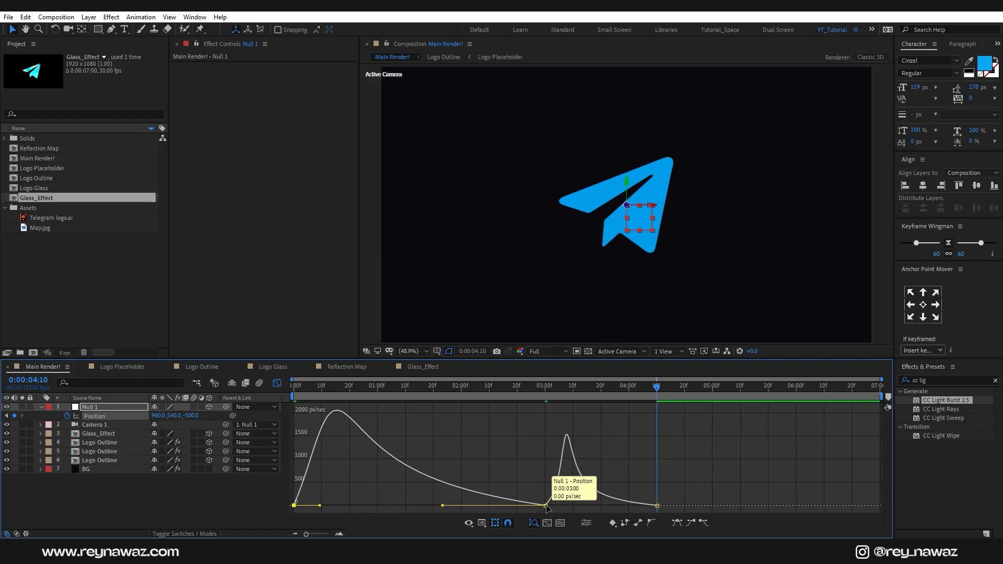
Lengthen the outgoing easing of Null 1's 0:00:03:00 Position keyframe for a sharp mid-move speed peak and close the graph editor
{"action": "left_click", "coordinate": [546, 506]}
{"action": "left_click_drag", "start_coordinate": [564, 505], "coordinate": [591, 512]}
{"action": "left_click_drag", "start_coordinate": [595, 389], "coordinate": [594, 413]}
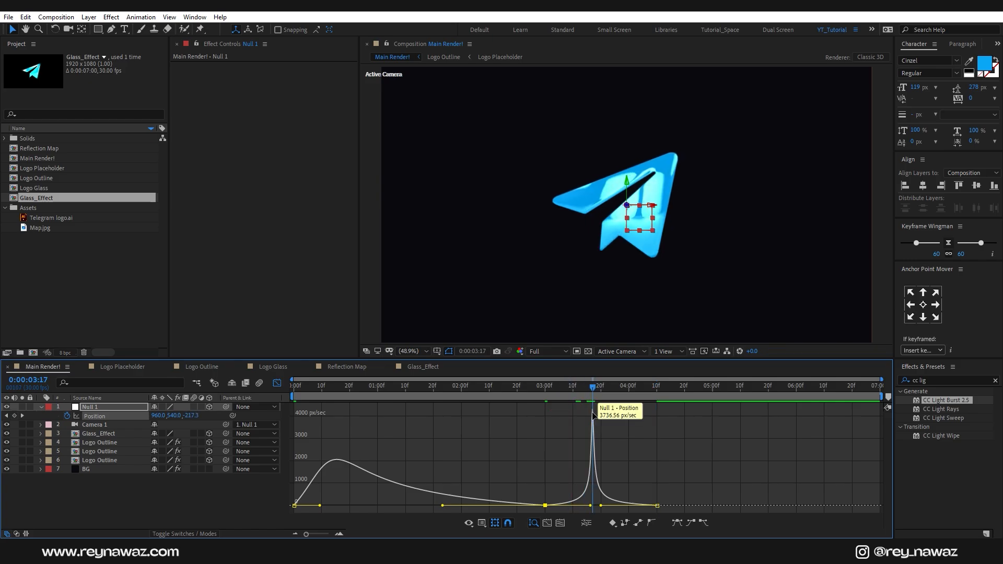
{"action": "left_click", "coordinate": [277, 385]}
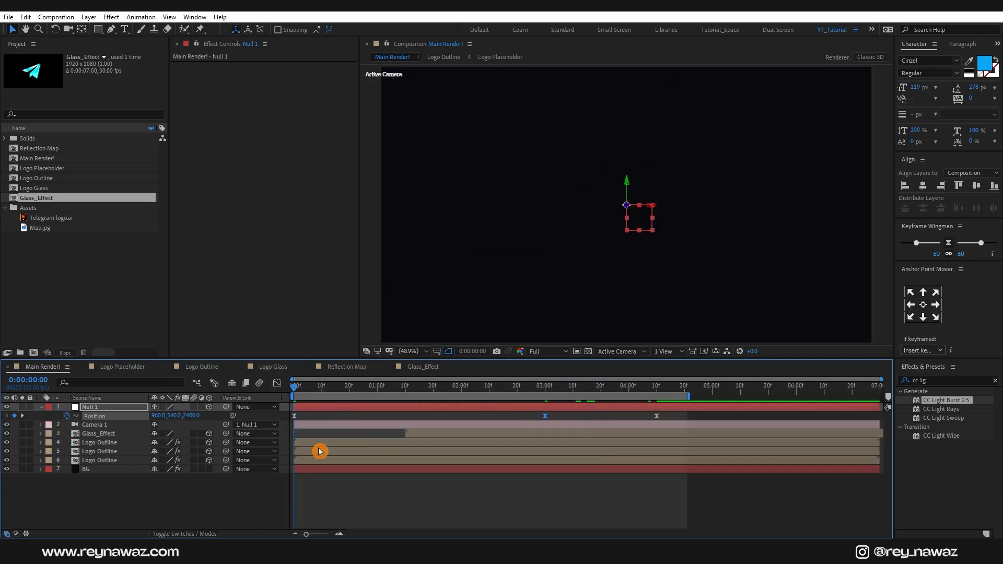
Preview the camera animation in Main Render! from the start
{"action": "key", "text": "space"}
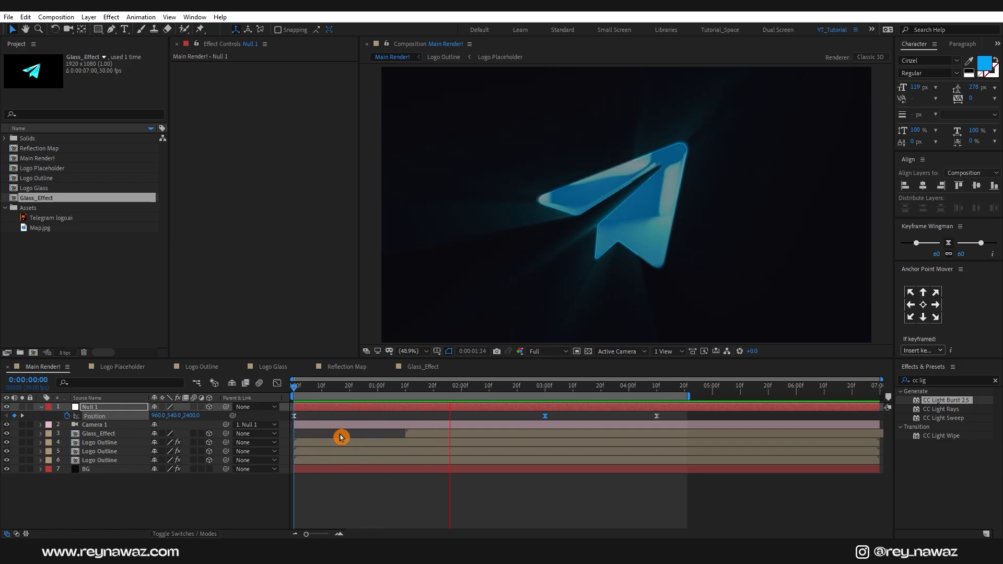
{"action": "left_click", "coordinate": [432, 391]}
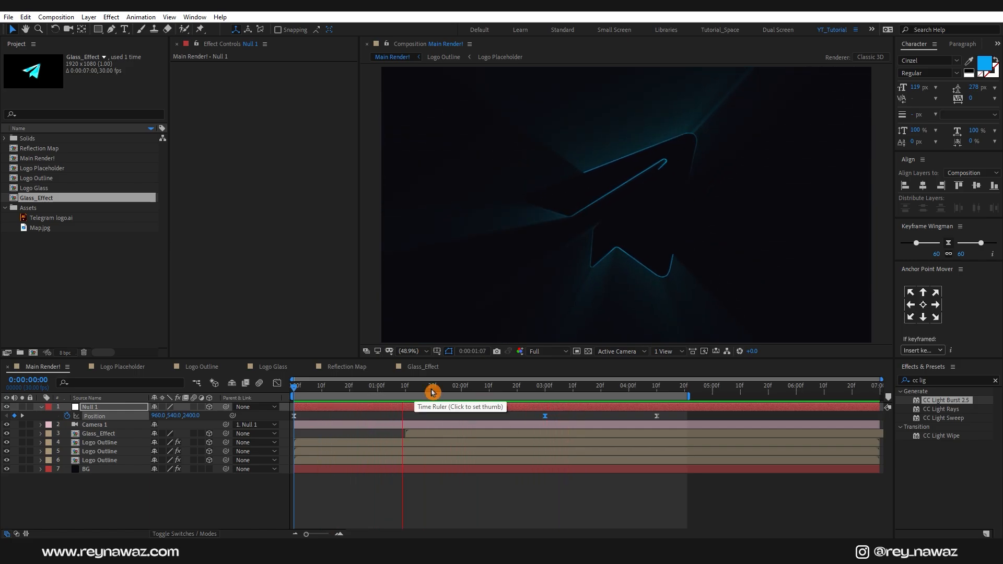
{"action": "left_click", "coordinate": [432, 392]}
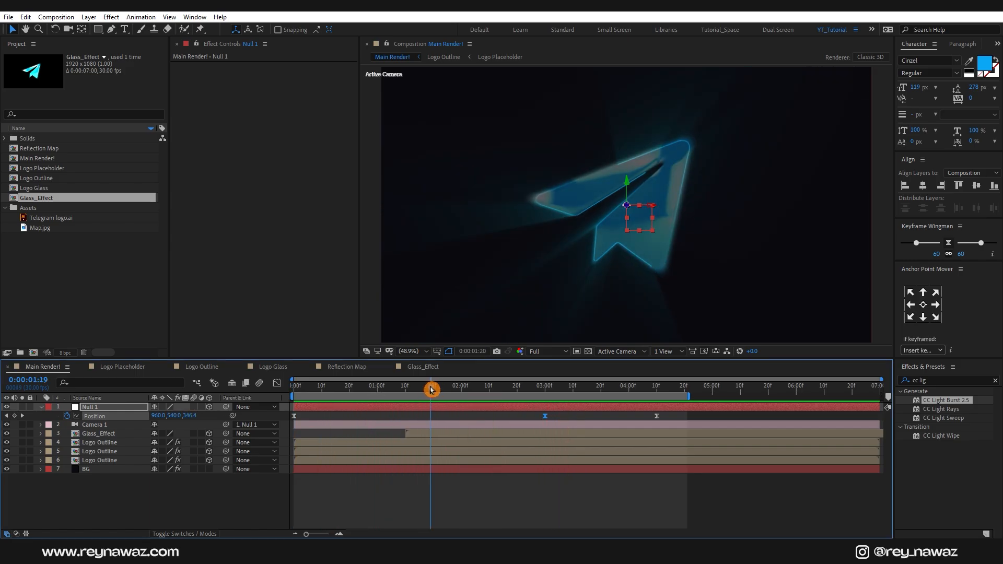
Open the Logo Placeholder composition and import Rey;s Logo.ai into the Assets folder
{"action": "double_click", "coordinate": [56, 171]}
{"action": "left_click", "coordinate": [116, 298]}
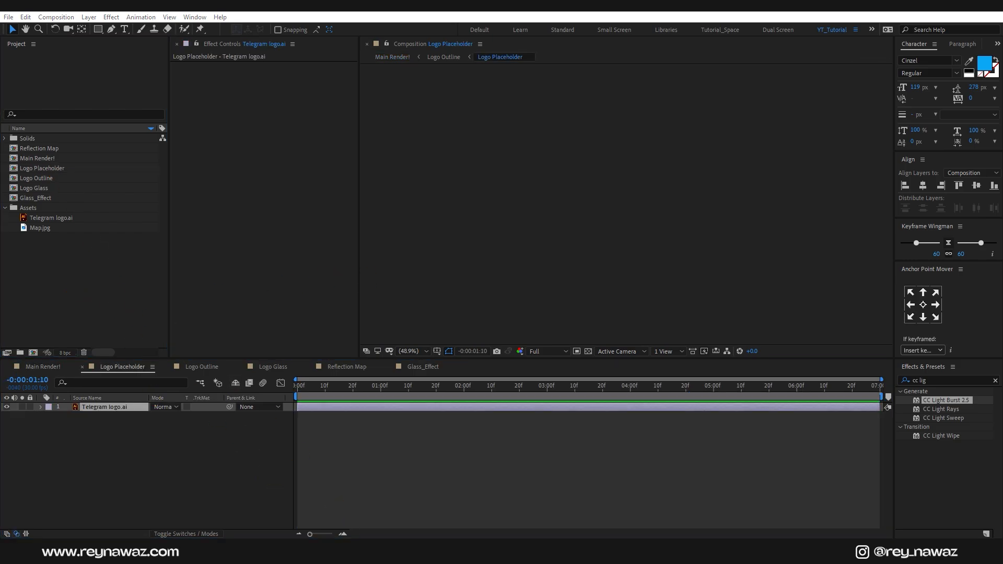
{"action": "left_click", "coordinate": [48, 234]}
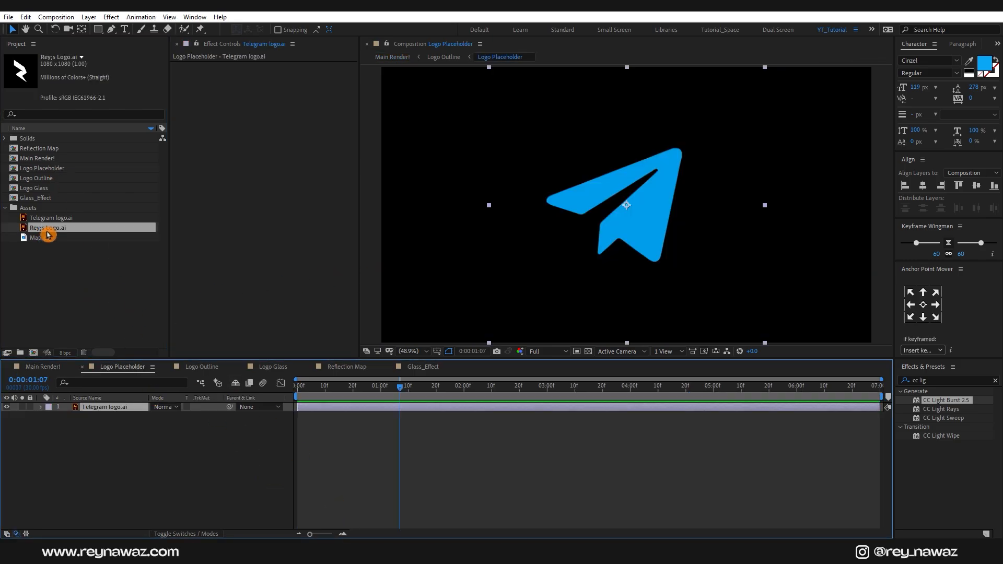
Replace the placeholder logo by adding Rey;s Logo.ai above a hidden Telegram logo.ai layer, and return to Main Render!
{"action": "left_click_drag", "start_coordinate": [55, 231], "coordinate": [110, 407]}
{"action": "left_click", "coordinate": [7, 417]}
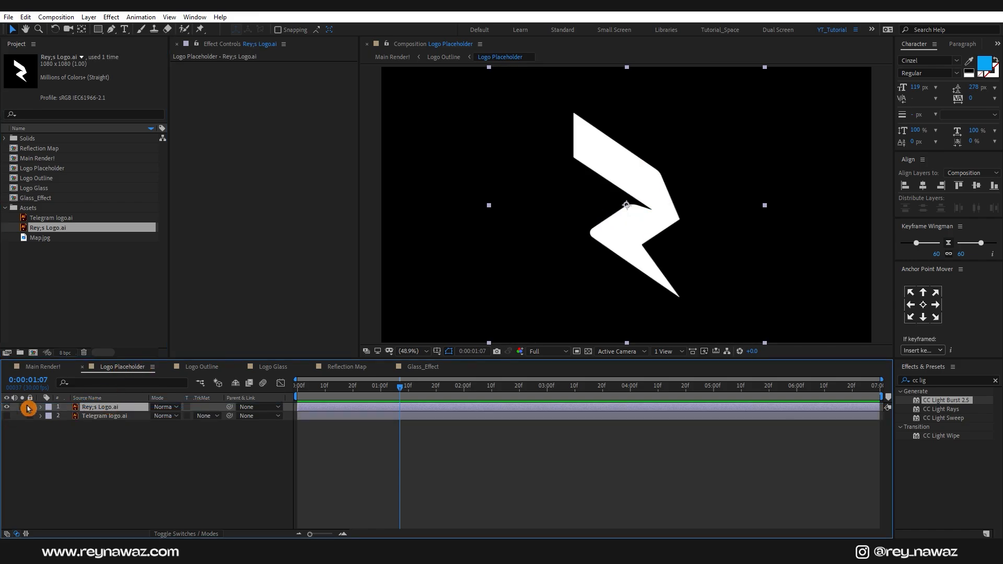
{"action": "left_click", "coordinate": [52, 367]}
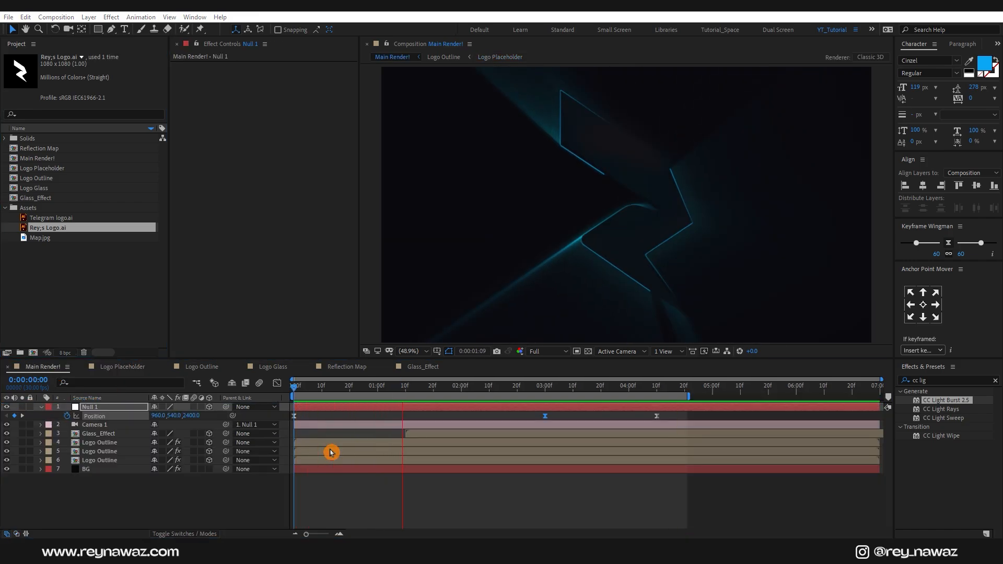